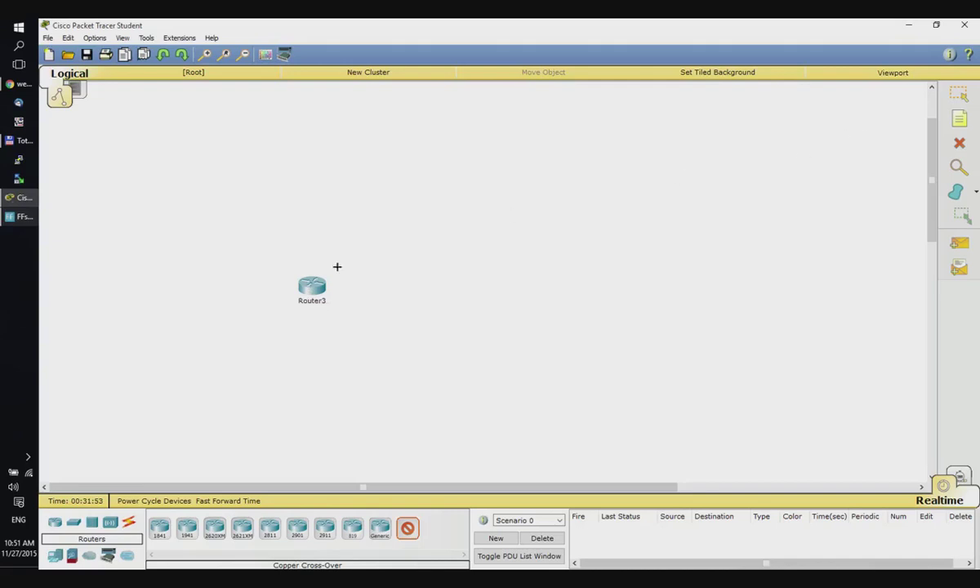
click(311, 291)
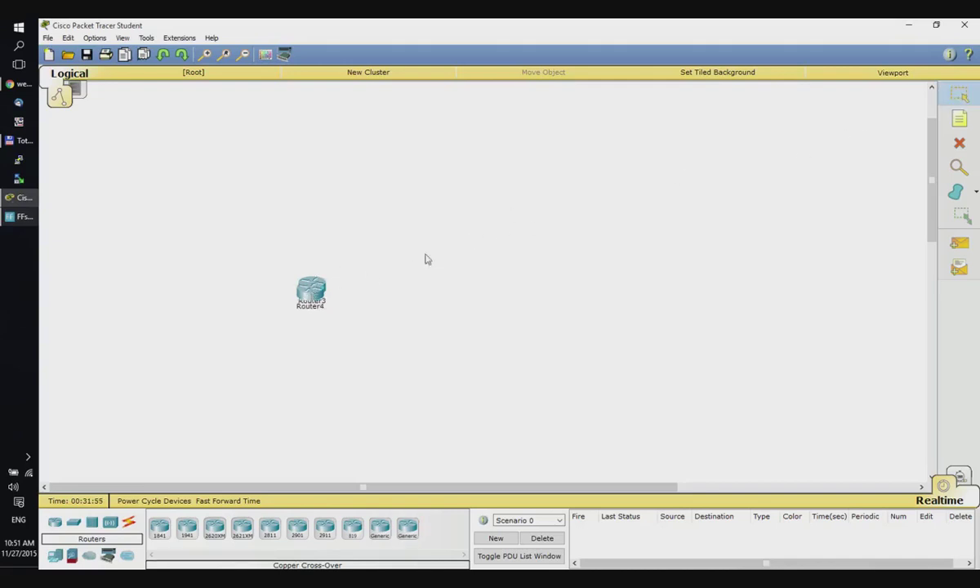
drag(303, 281, 462, 311)
key(Delete)
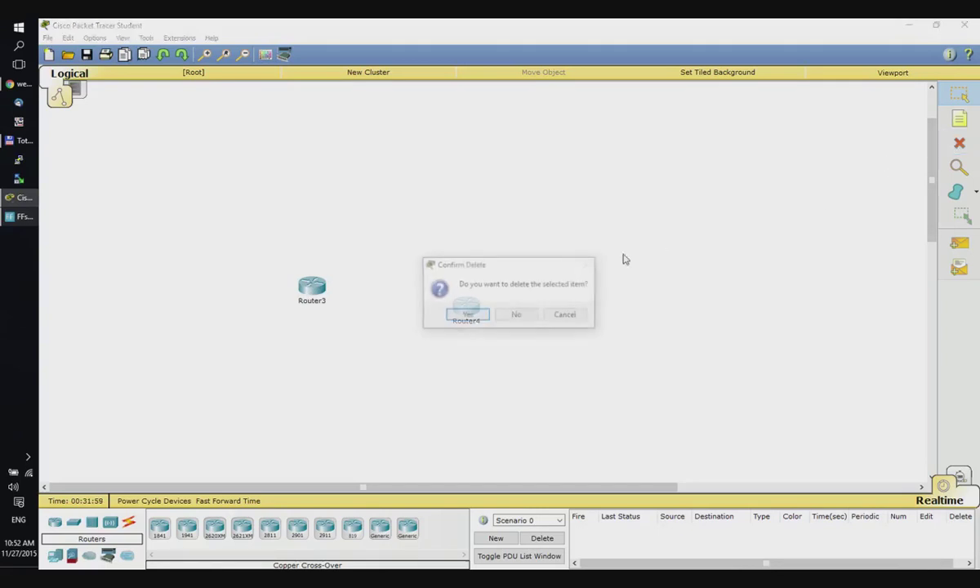
click(517, 315)
click(467, 308)
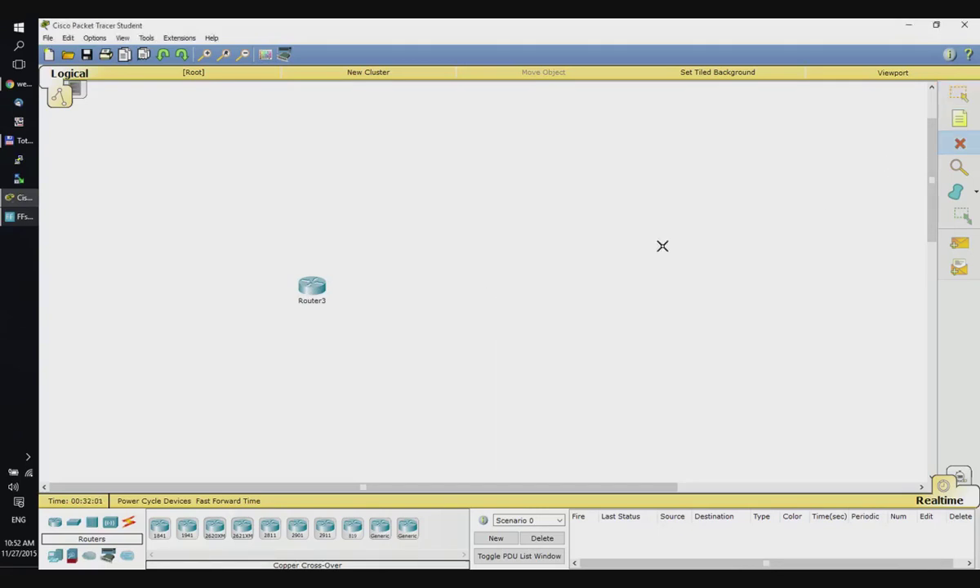
click(958, 95)
Step: Install three PT-ROUTER-NM-1CFE modules in adjacent slots of Router3, starting from the slot nearest the power supply
click(311, 290)
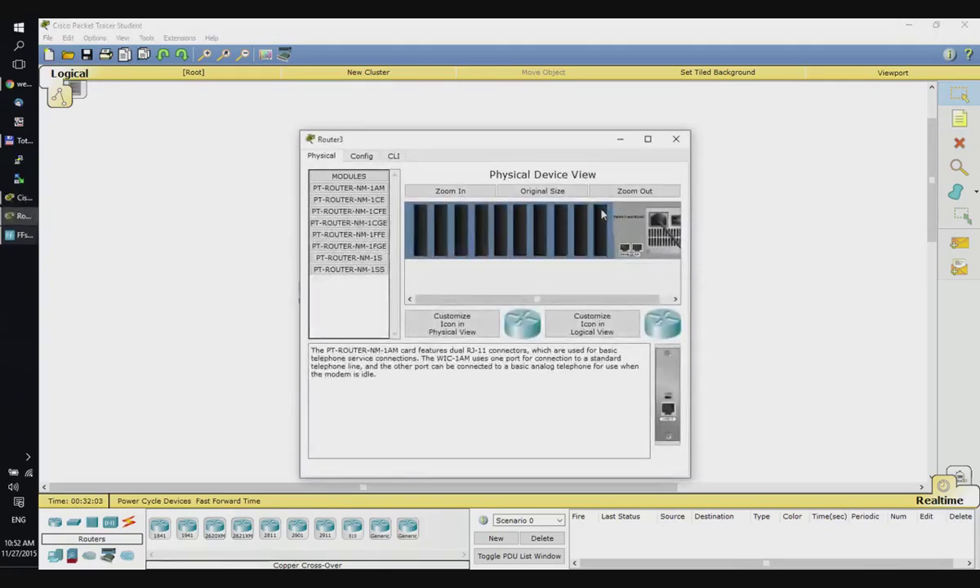
drag(594, 144, 536, 135)
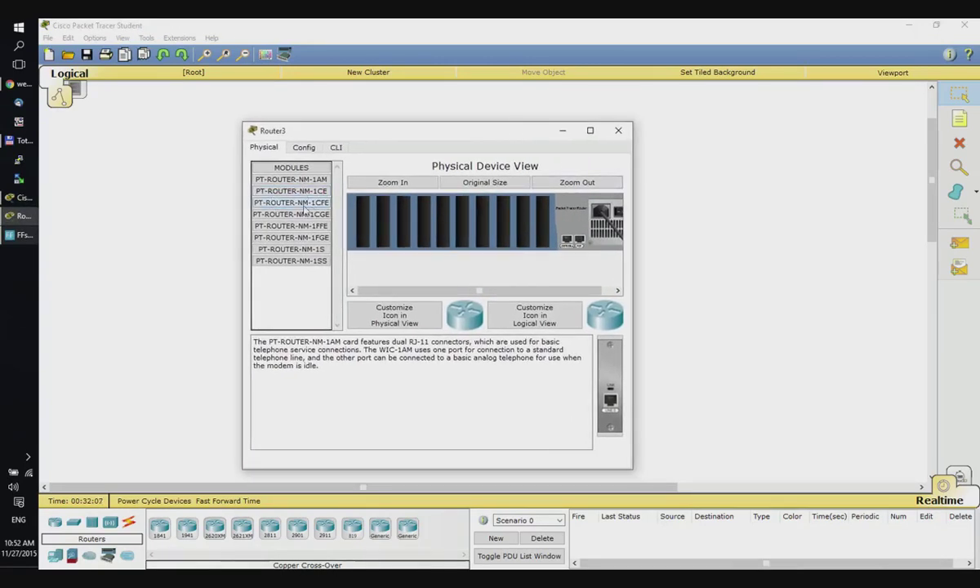
drag(296, 208, 514, 204)
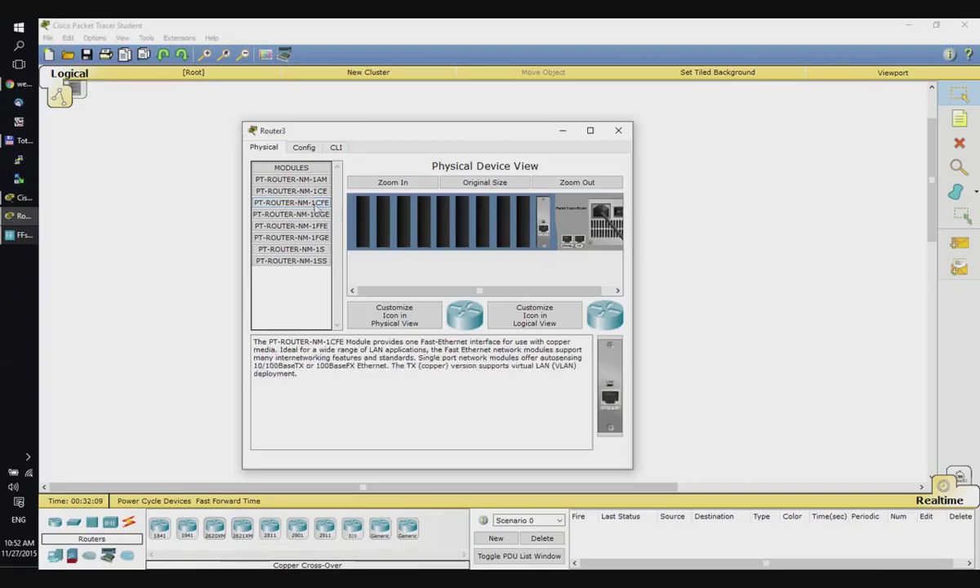
drag(285, 203, 460, 208)
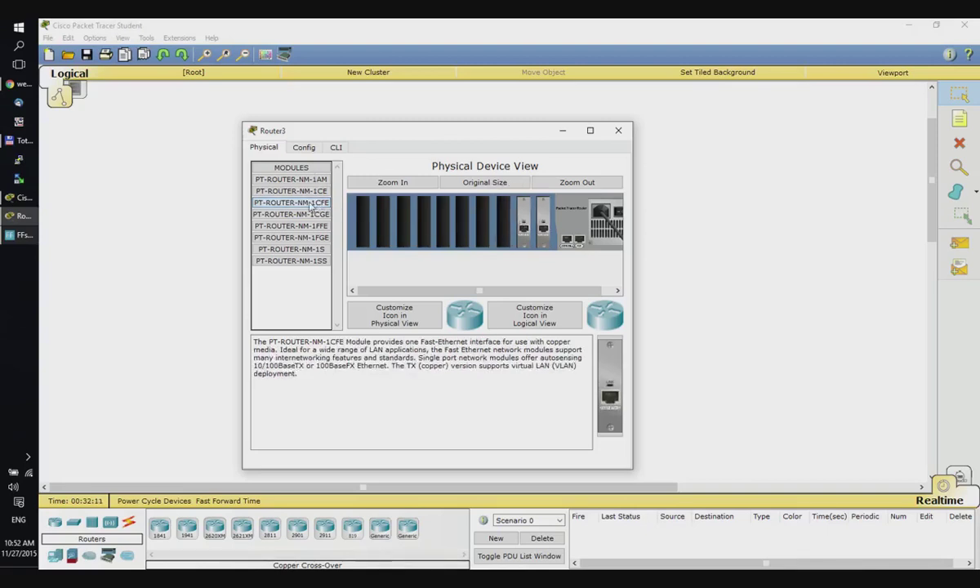
drag(296, 196, 503, 228)
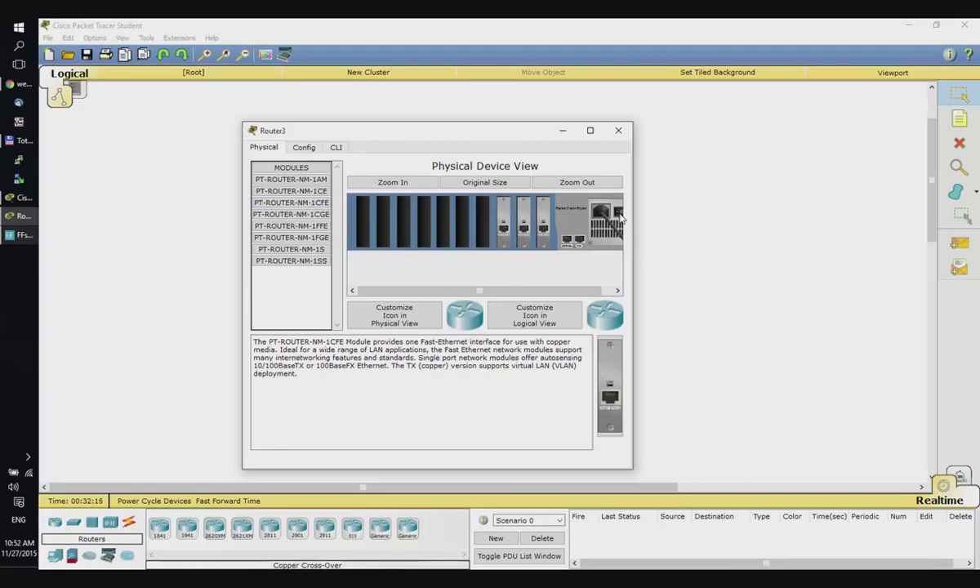
click(618, 131)
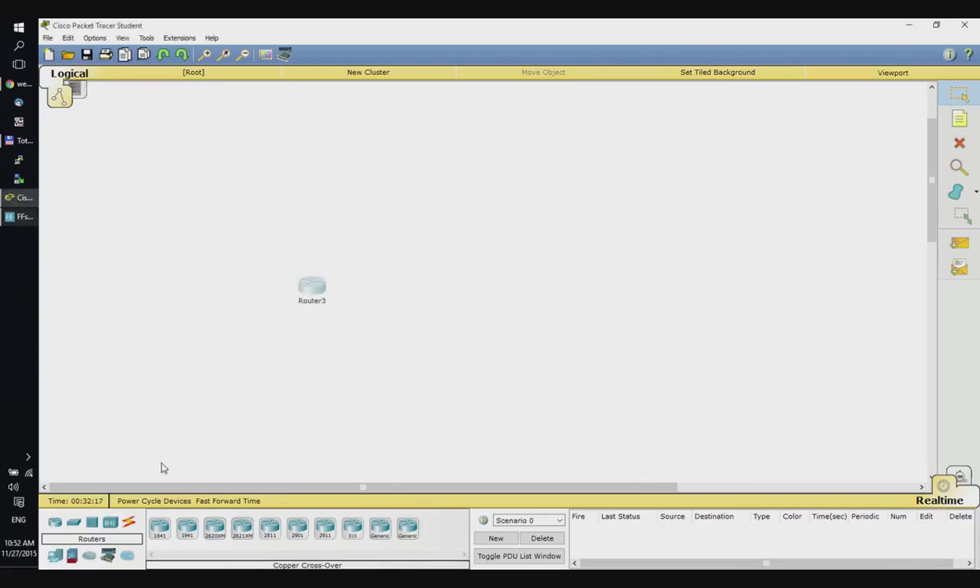
Step: Add a generic PC below Router3 and link its FastEthernet0 to the router's FastEthernet0/0 with a copper cross-over cable
click(55, 555)
drag(159, 527, 251, 382)
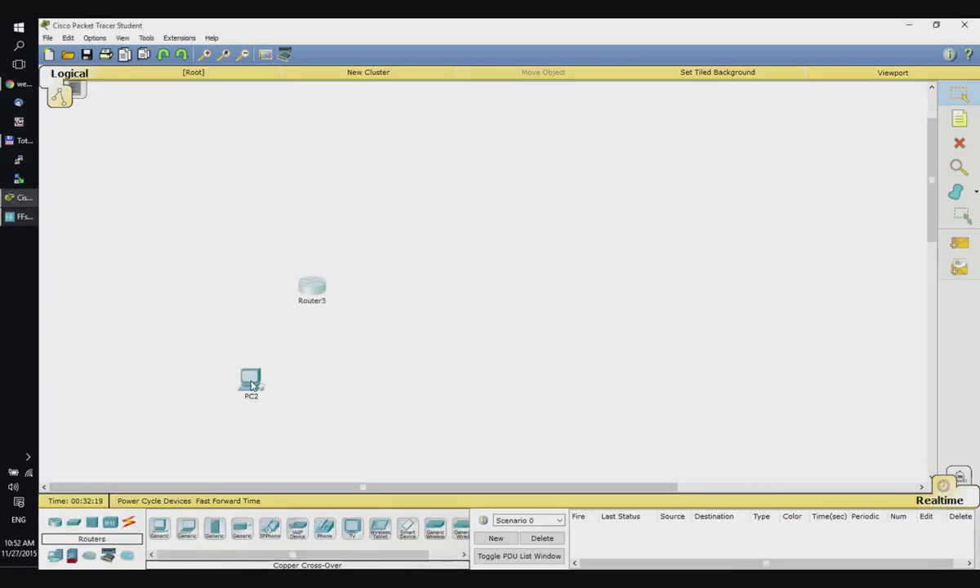
click(129, 525)
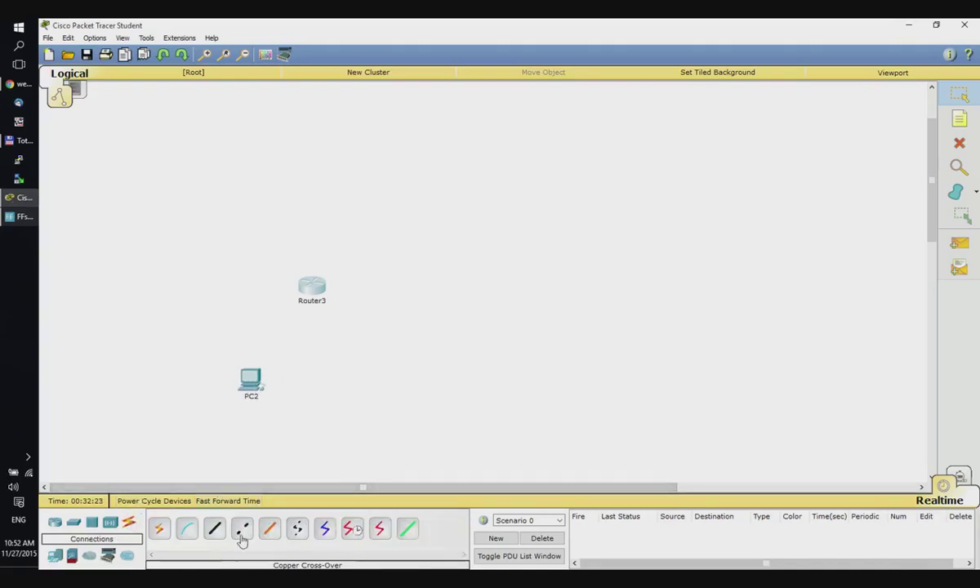
click(242, 529)
click(317, 288)
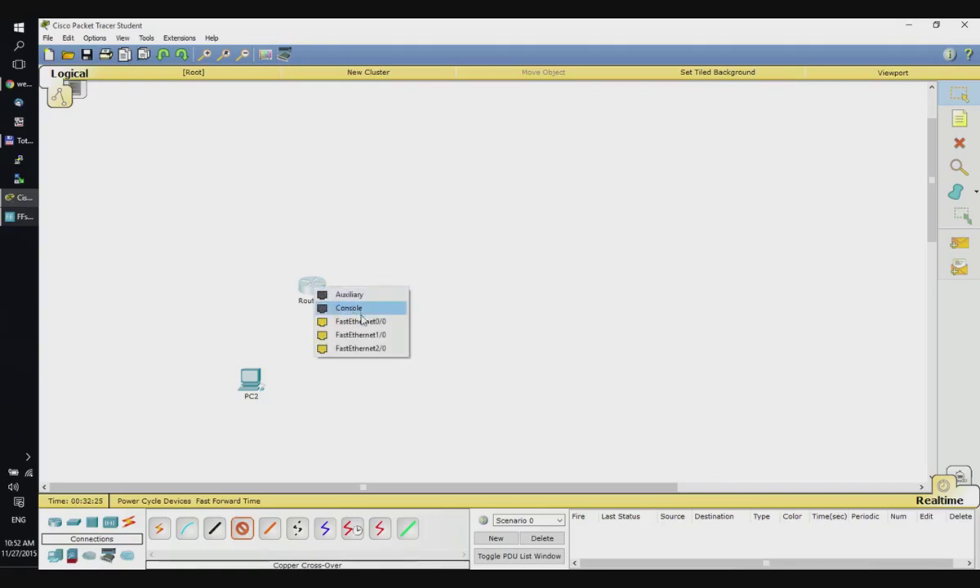
click(360, 320)
click(251, 380)
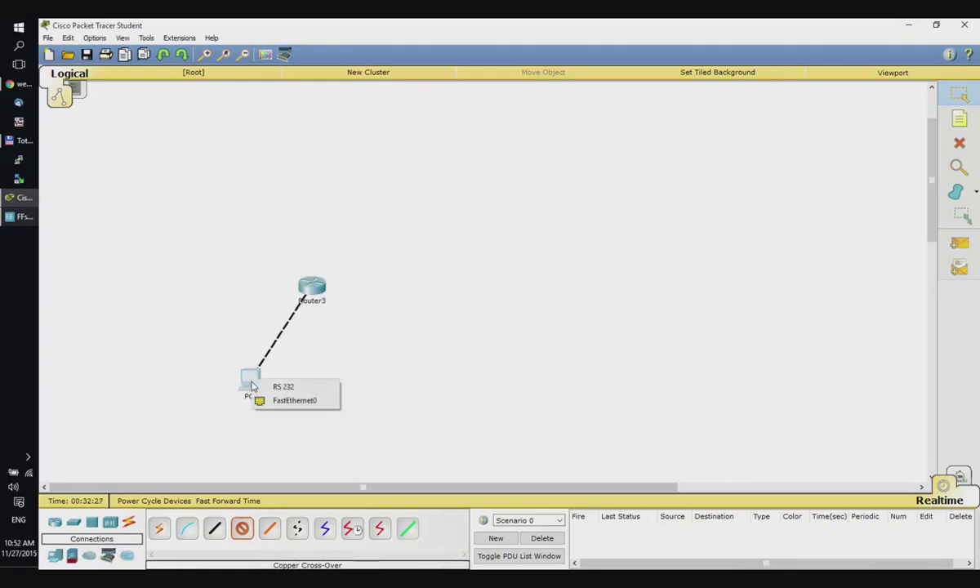
click(299, 402)
Step: Duplicate the connected Router3 and PC2 pair twice, placing both copies in a row to the right of the original
drag(162, 231, 368, 418)
key(ctrl+c)
key(ctrl+v)
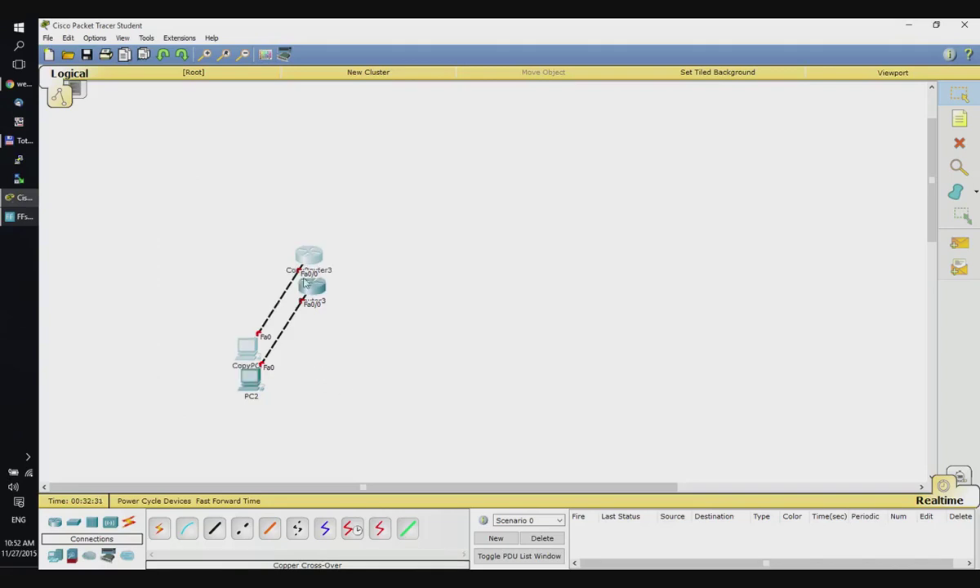
drag(309, 258, 443, 302)
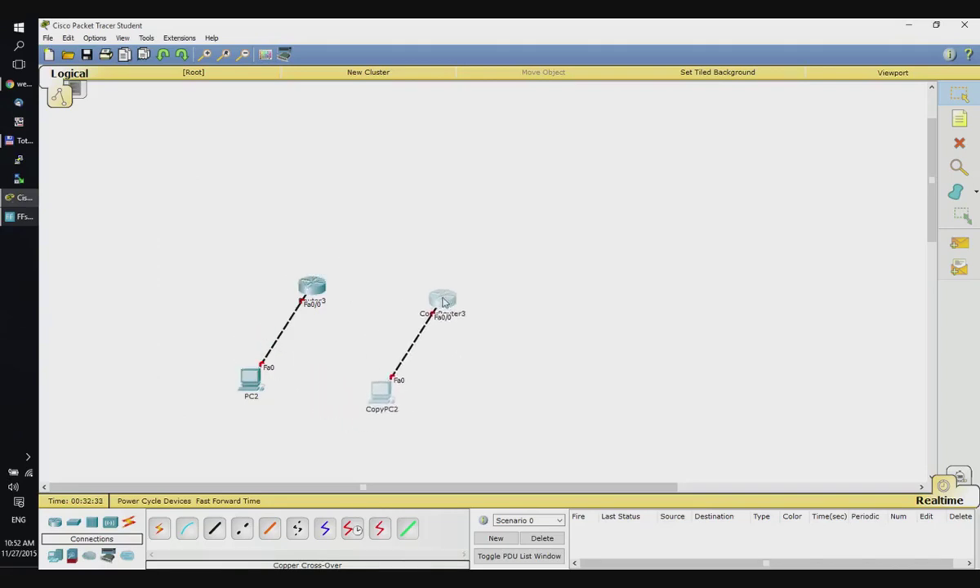
key(ctrl+v)
drag(309, 257, 621, 297)
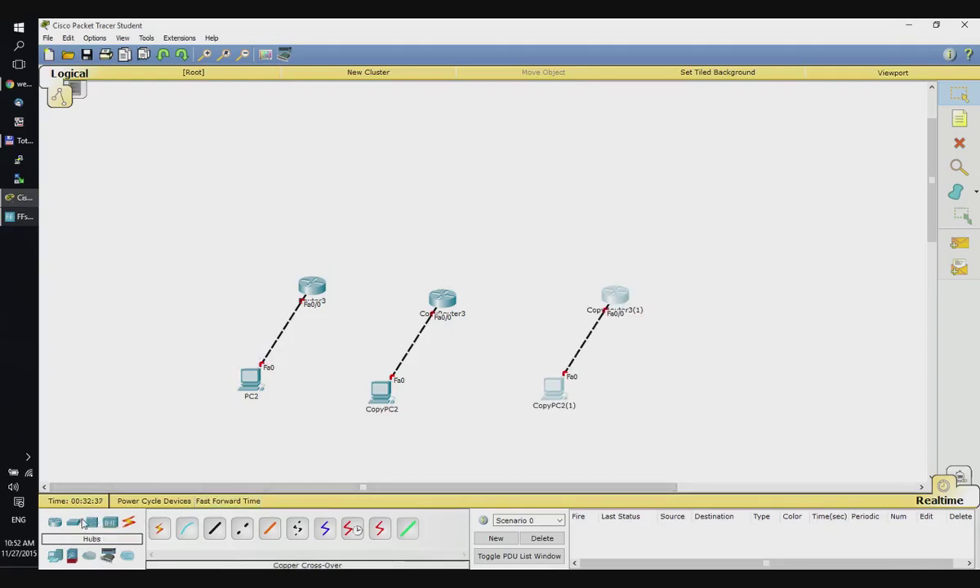
Step: Add a switch above the routers and link its FastEthernet0/1 to Router3's FastEthernet1/0 with a copper straight-through cable
drag(74, 522, 403, 204)
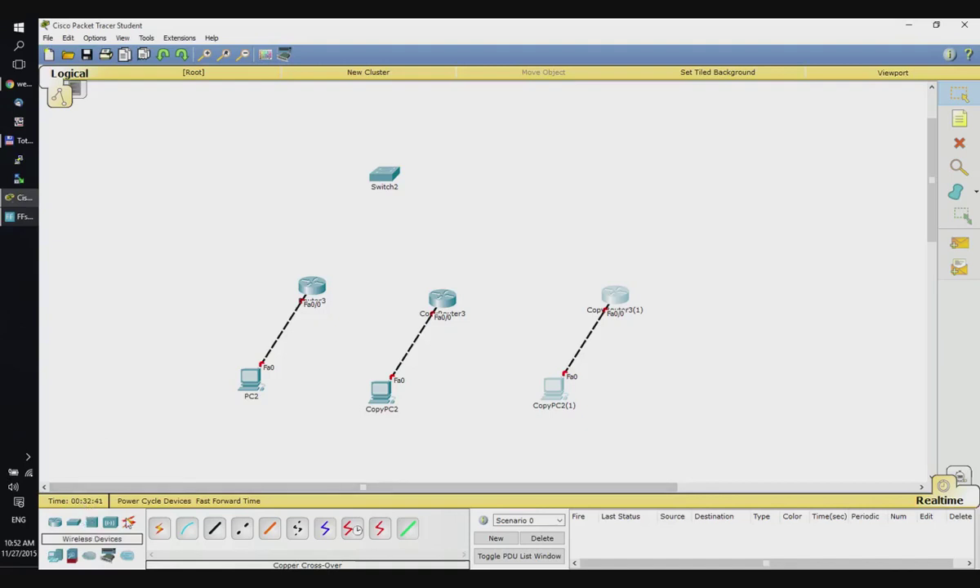
click(214, 528)
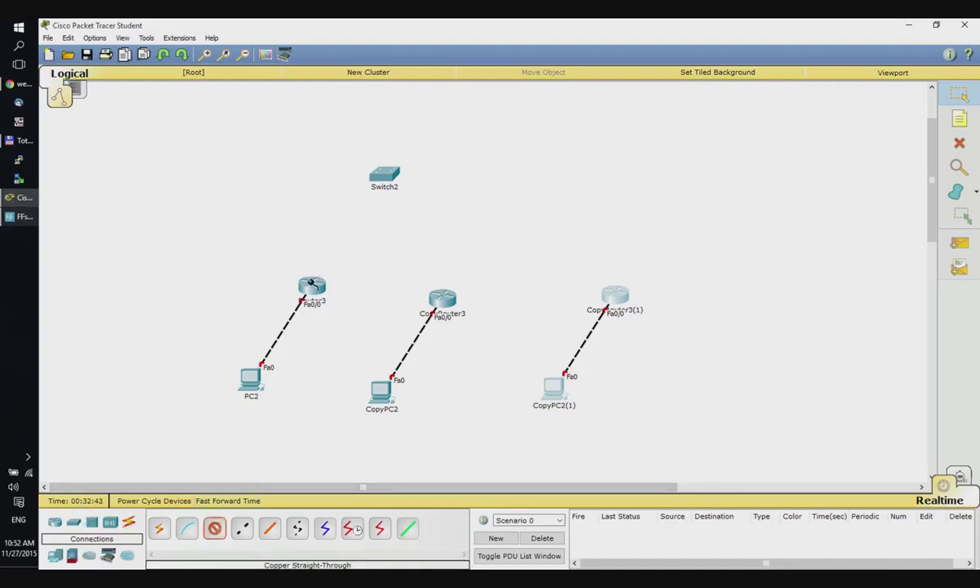
click(311, 283)
click(343, 318)
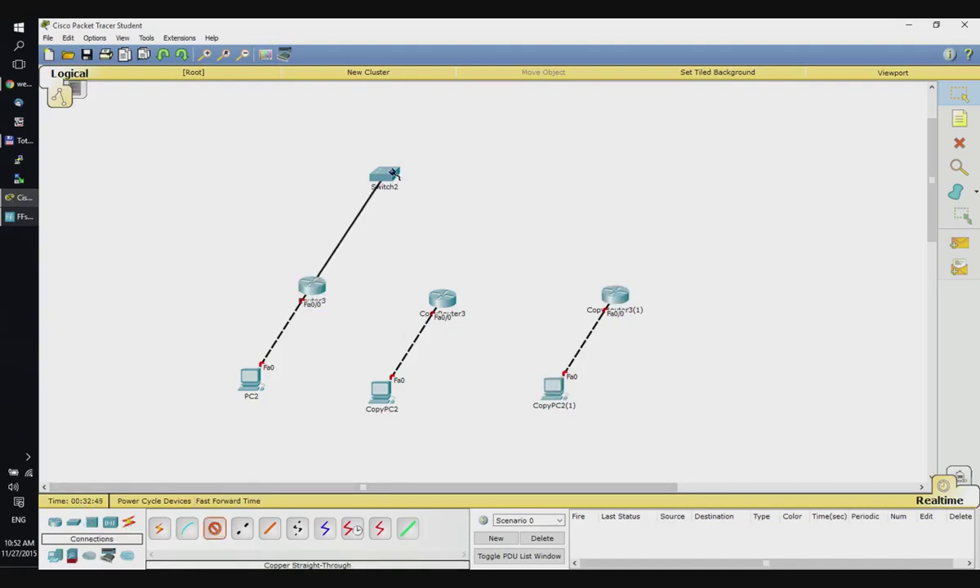
click(394, 174)
click(421, 191)
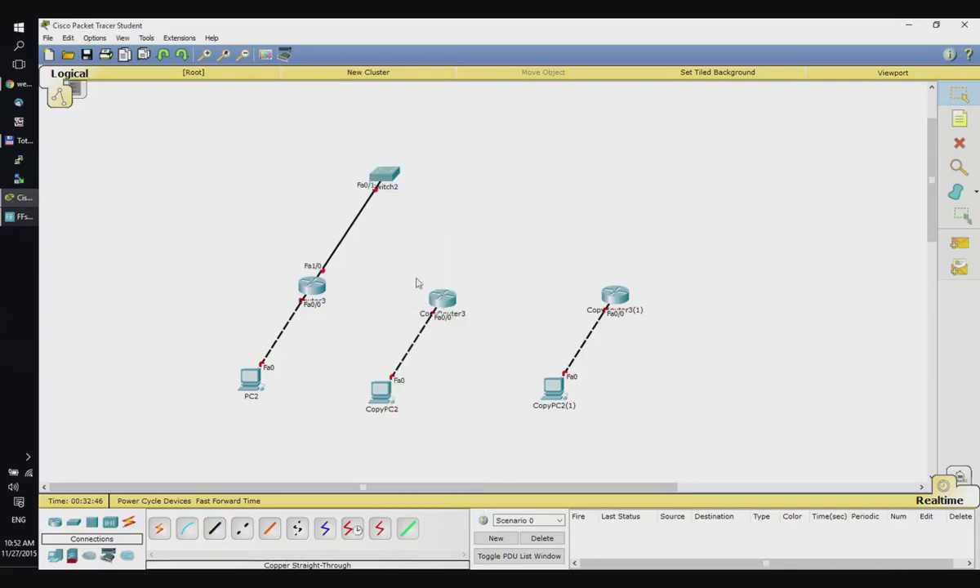
Step: Connect the switch's FastEthernet0/9 to CopyRouter3's FastEthernet1/0 with a copper straight-through cable
click(214, 528)
click(386, 174)
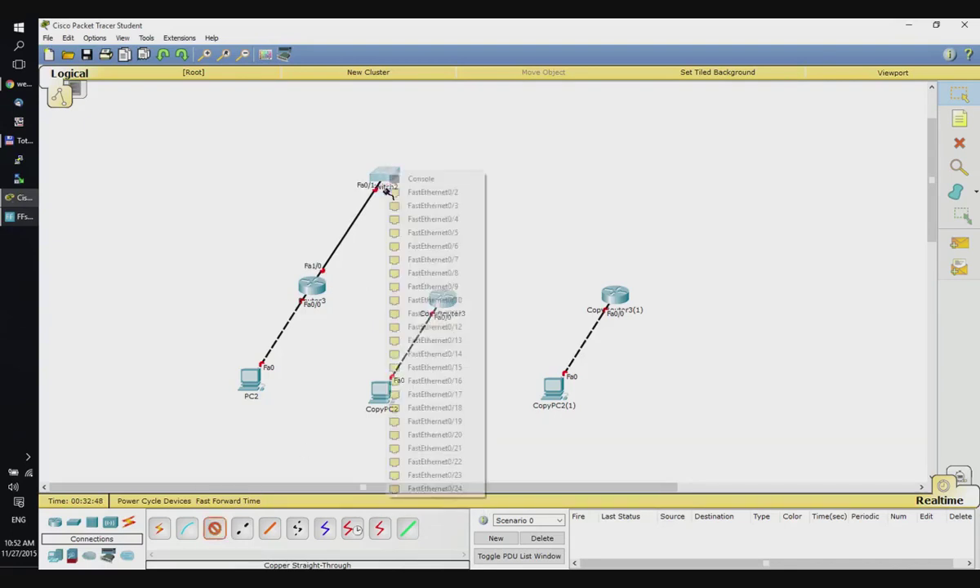
click(448, 287)
click(442, 299)
click(485, 335)
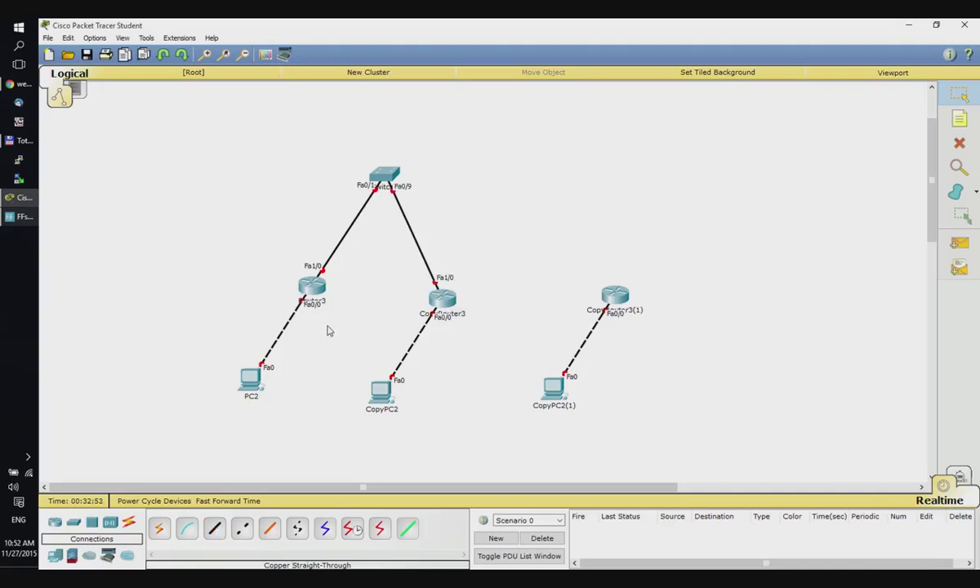
Step: Move PC2 to the left side of Router3 and shift Router3 slightly down and to the right
drag(249, 378, 222, 305)
click(308, 285)
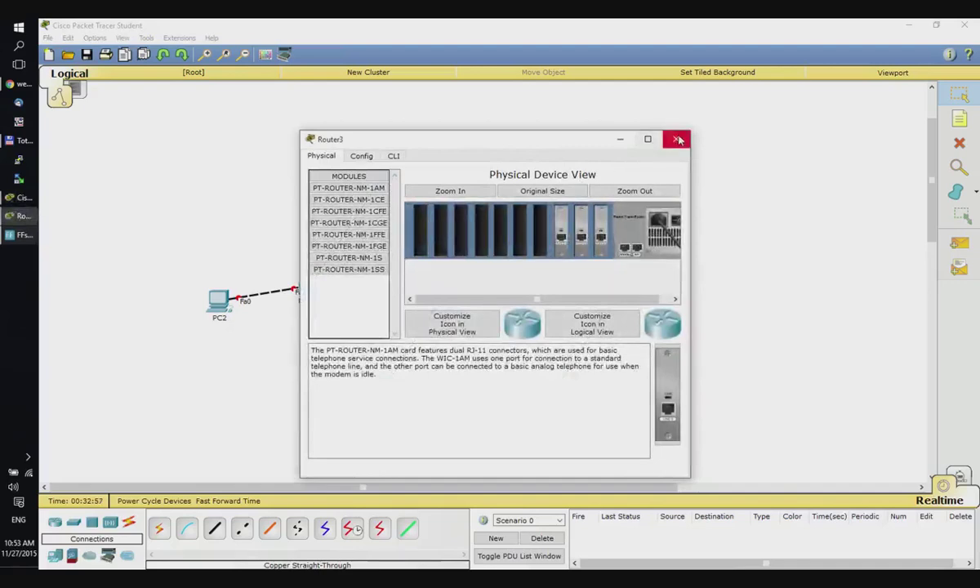
click(676, 139)
click(311, 284)
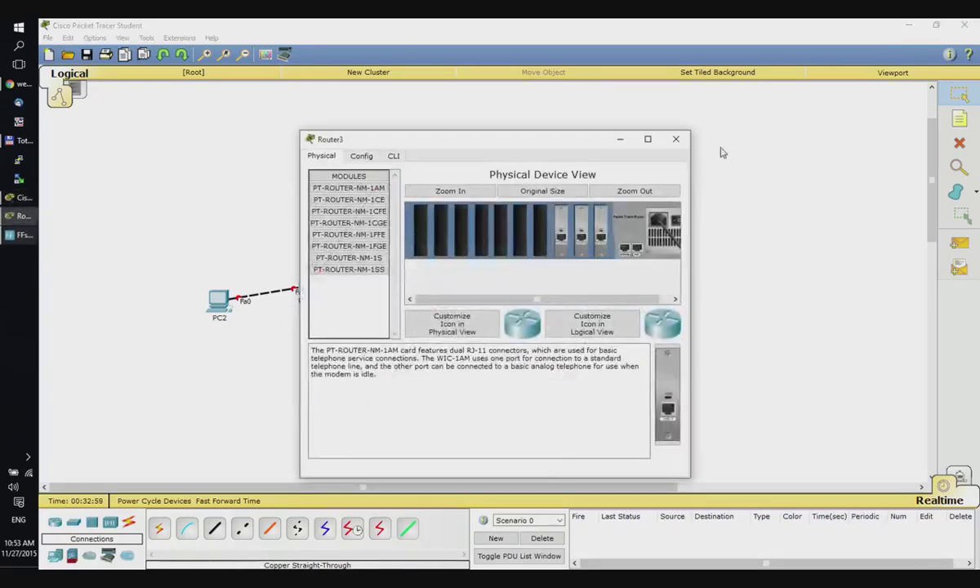
click(676, 139)
drag(318, 305, 335, 328)
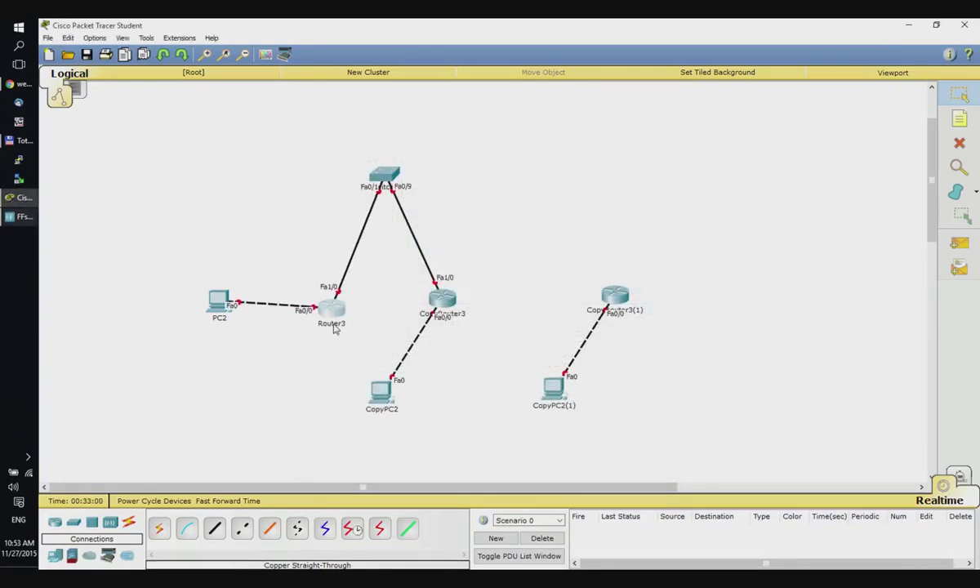
Step: Set the display name of Router3 to R1 in its global settings
click(334, 323)
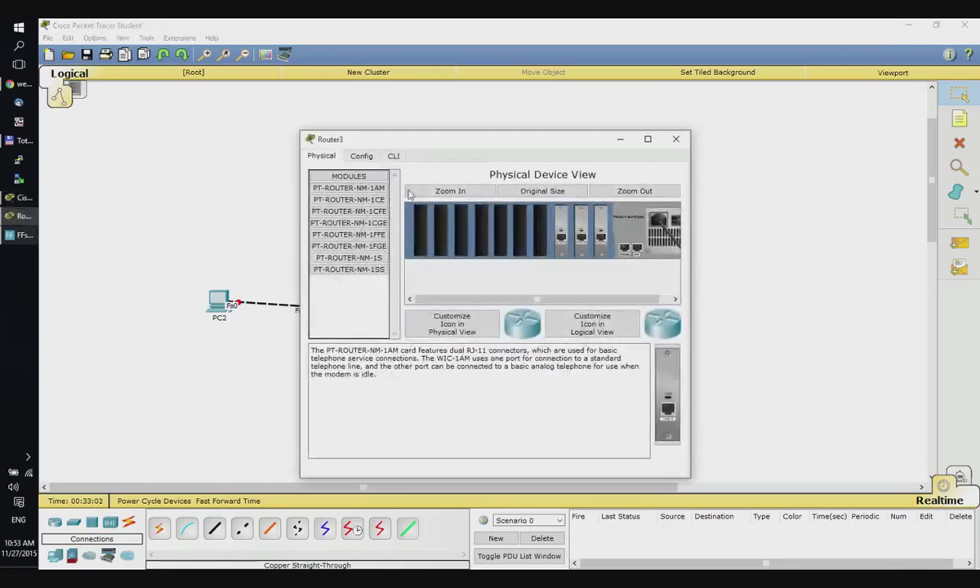
click(357, 155)
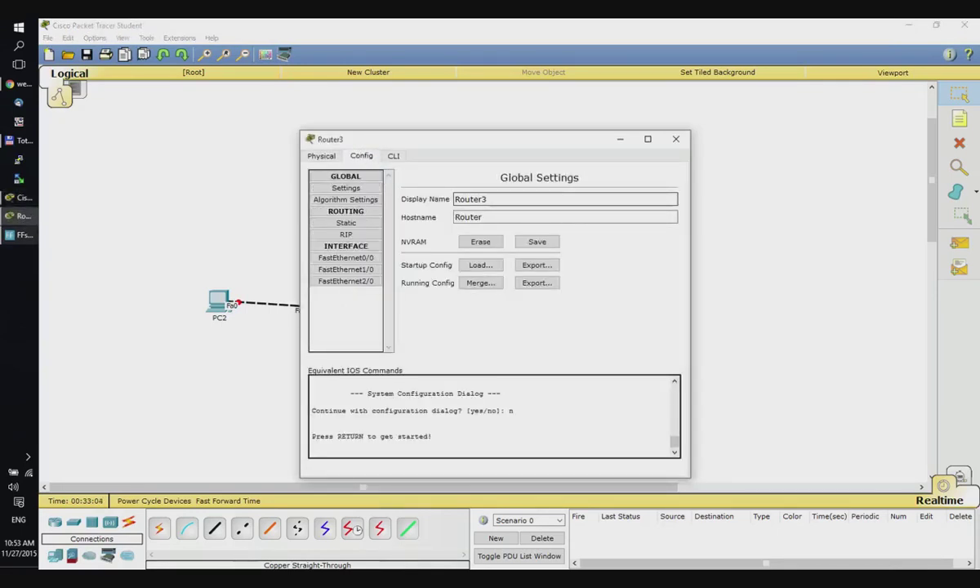
drag(488, 200, 443, 204)
text(R1)
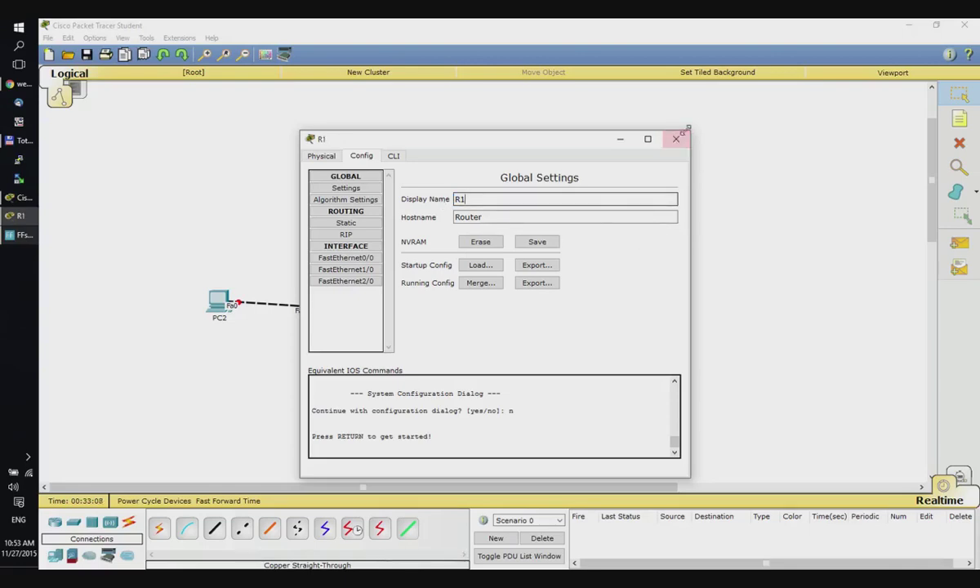
click(676, 138)
Step: Set the display name of CopyRouter3 to R2 in its global settings
click(446, 296)
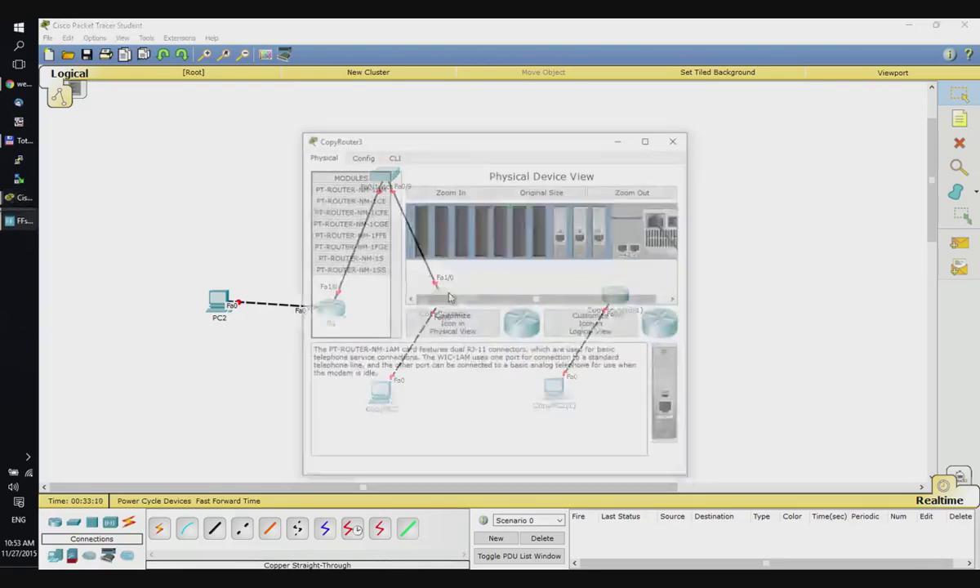
click(362, 157)
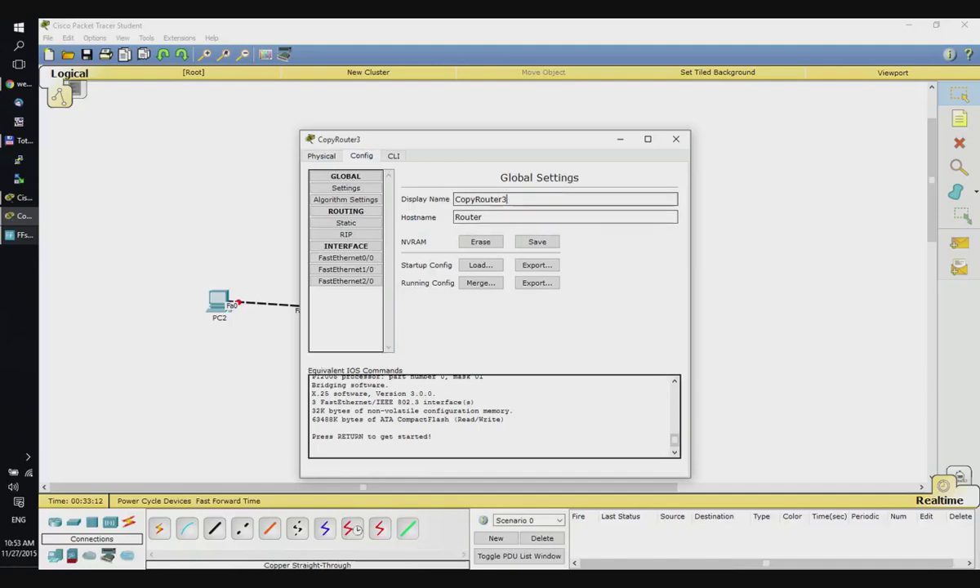
drag(508, 199, 411, 203)
text(R2)
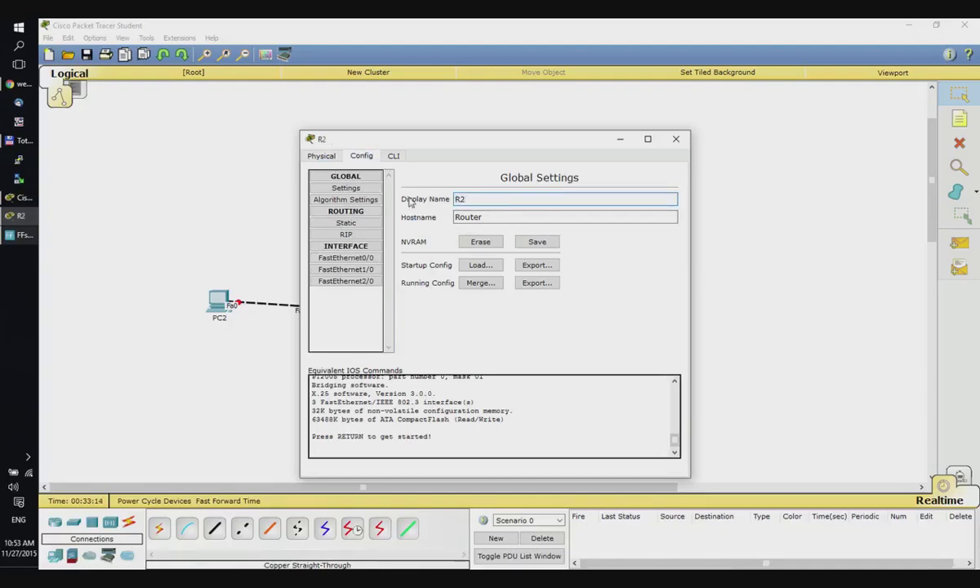
click(676, 139)
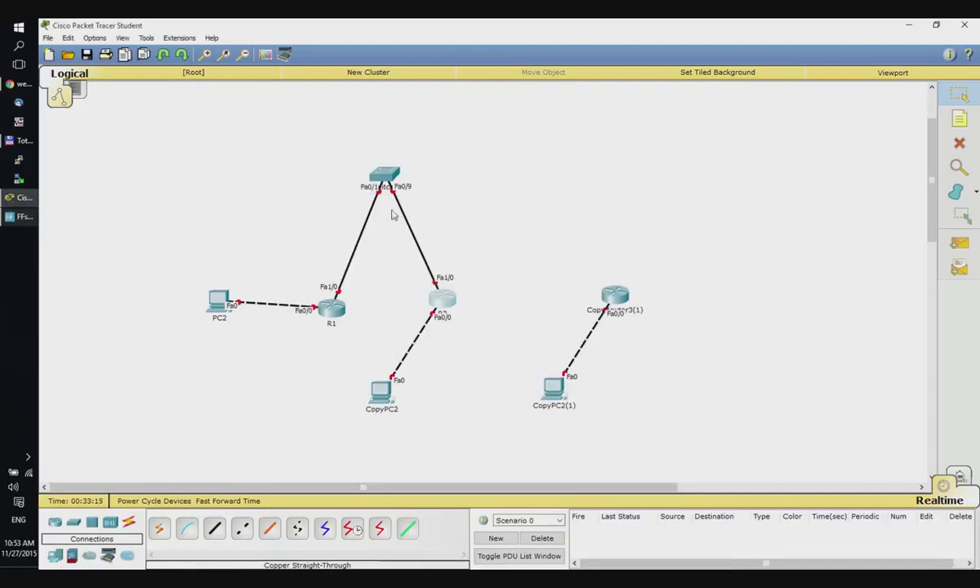
Step: Set the display name of CopyRouter3(1) to R3 and move its PC to the right side of the router
click(618, 302)
click(361, 156)
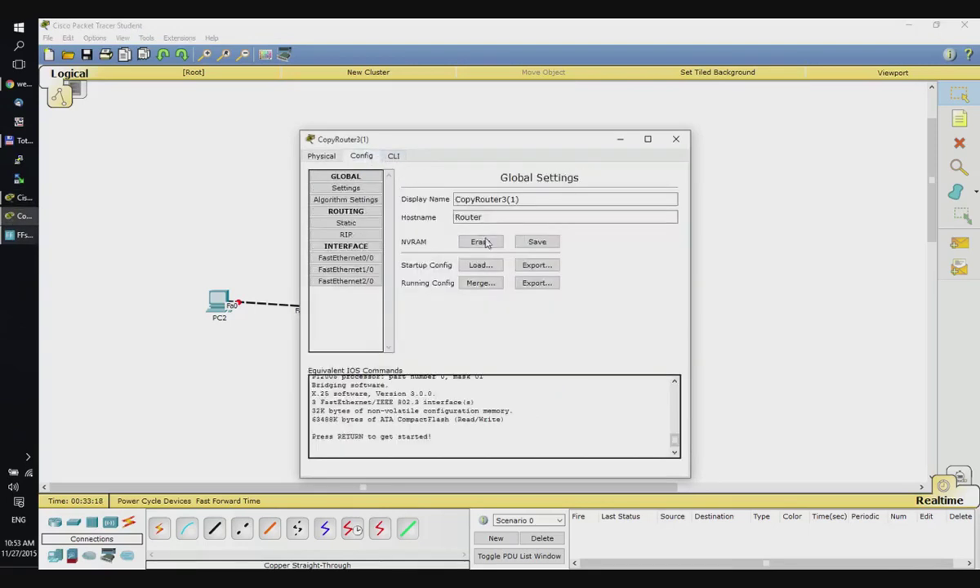
drag(523, 199, 376, 195)
text(R3)
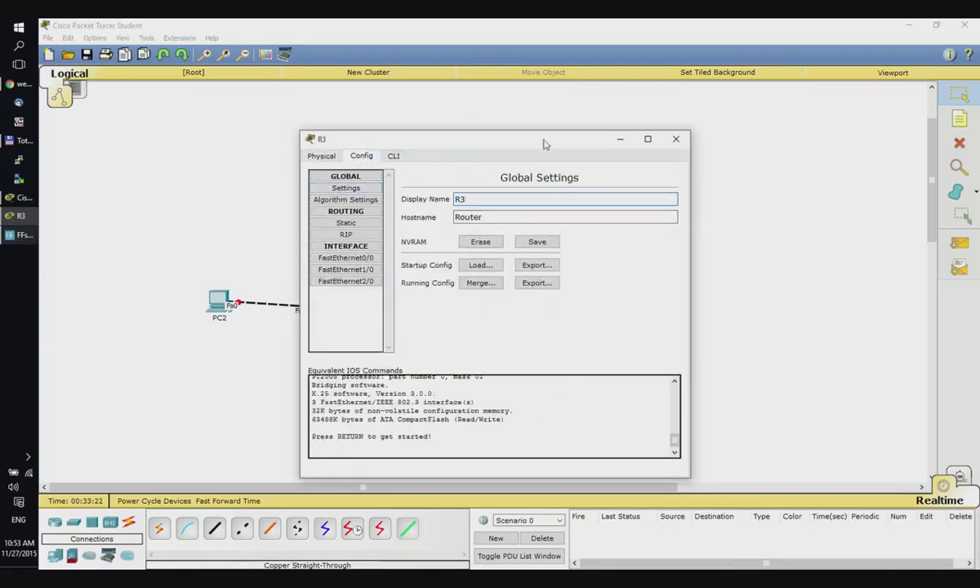
click(676, 138)
drag(560, 395, 705, 306)
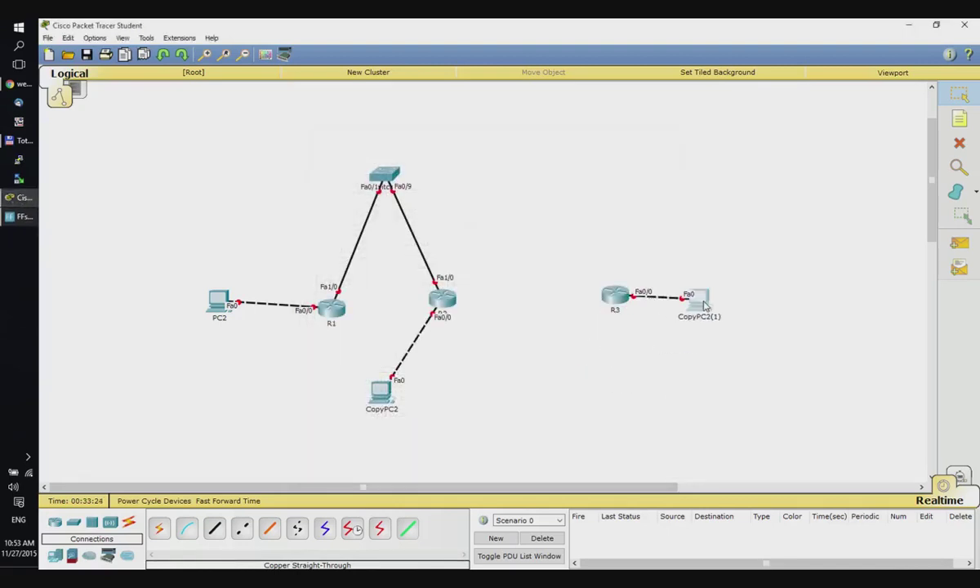
Step: Move R2 down and to the right, and place a note above PC2 reading N1=1.0.0.0 with 255.0.0.0 below it
drag(455, 304, 501, 356)
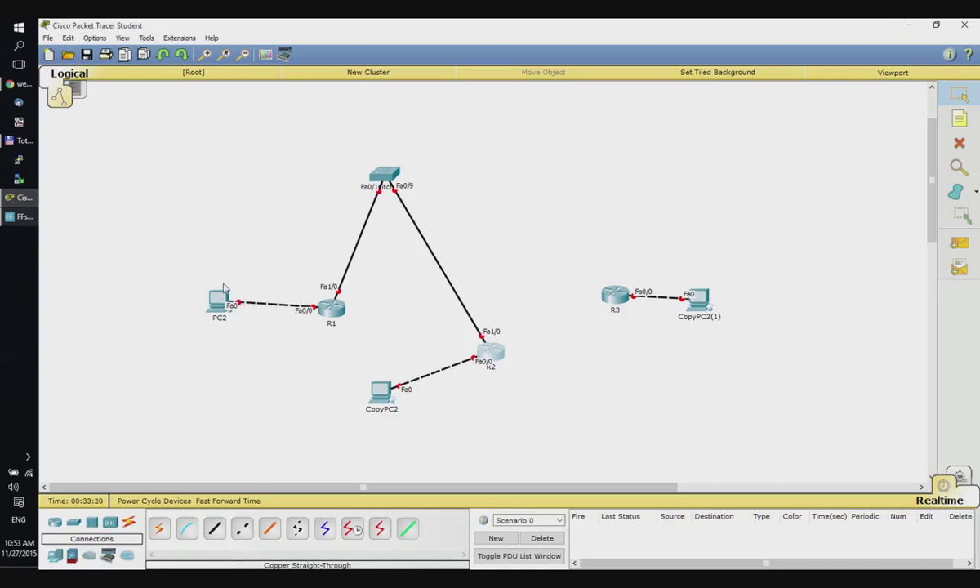
click(960, 120)
click(214, 250)
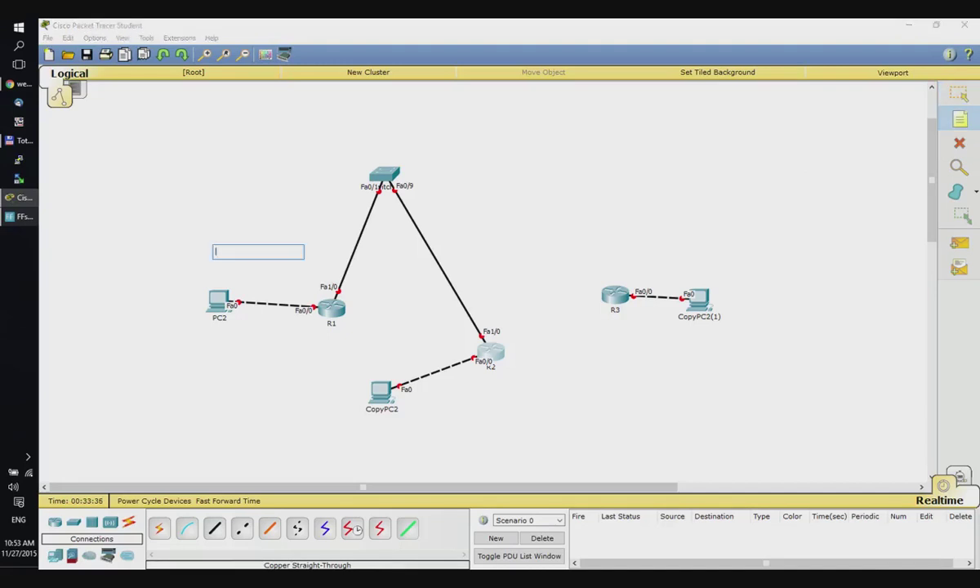
text(1)
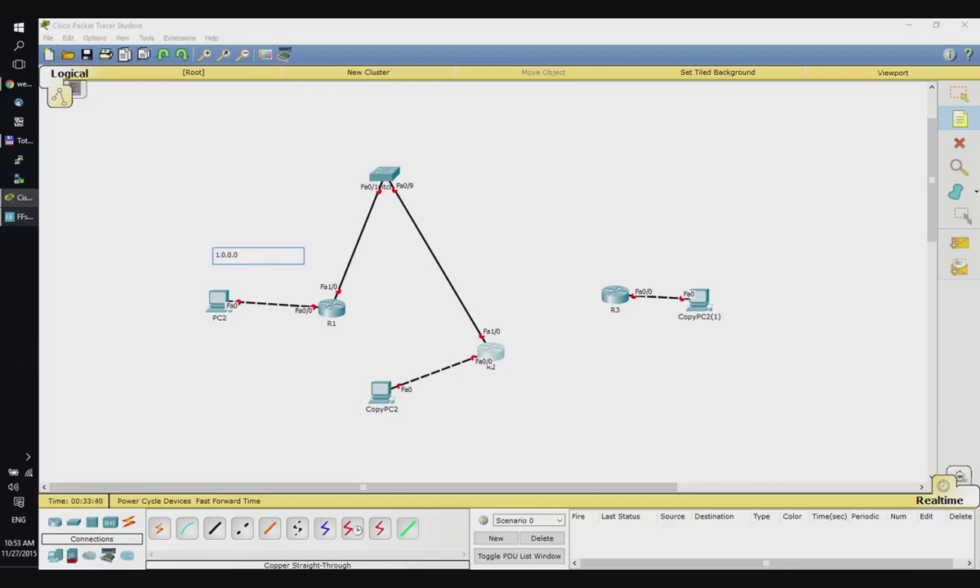
text(.0.0.0)
key(Return)
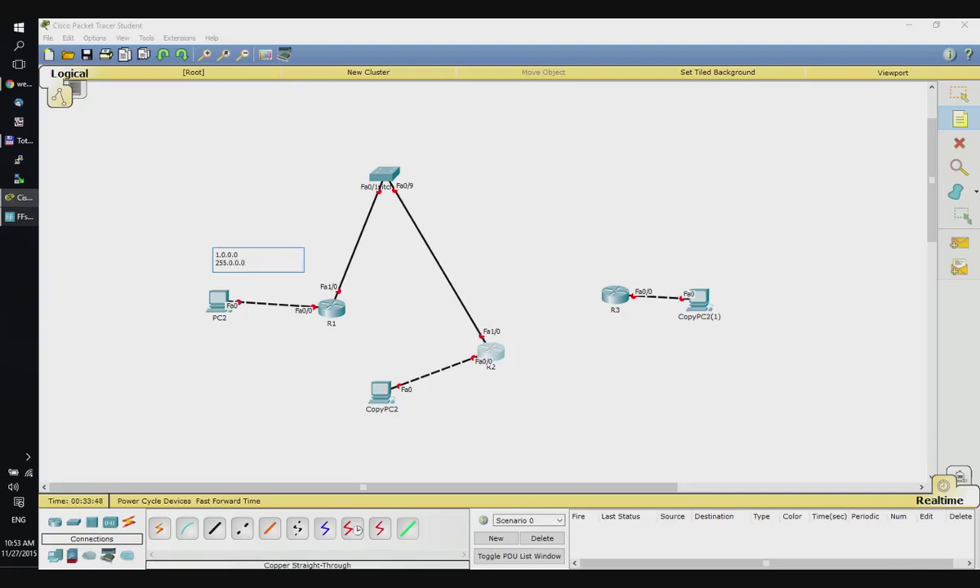
text(1=)
Step: Place a note to the right of R2 reading N1=2.0.0.0 with 255.0.0.0 on the second line
click(547, 359)
click(547, 360)
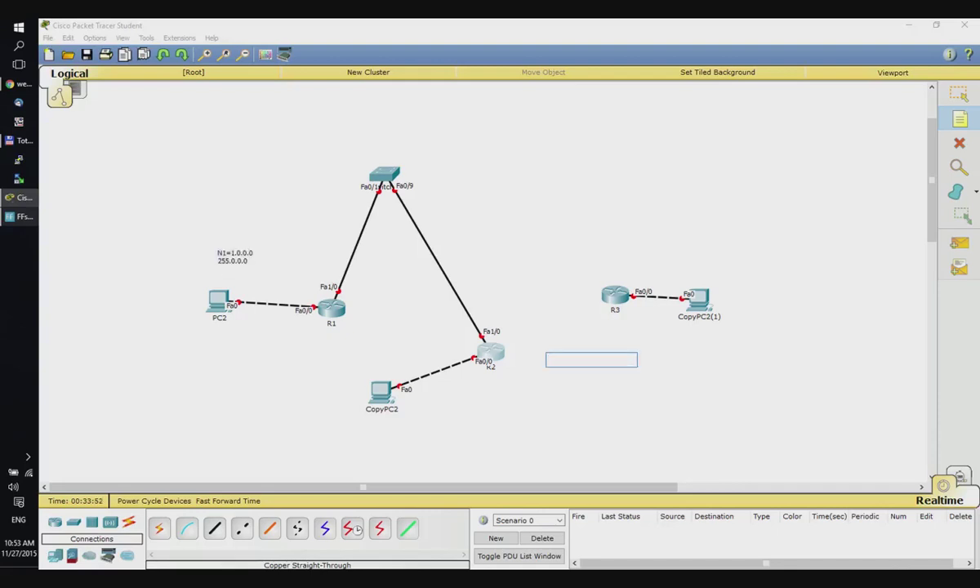
text(N1=2.0.0.0)
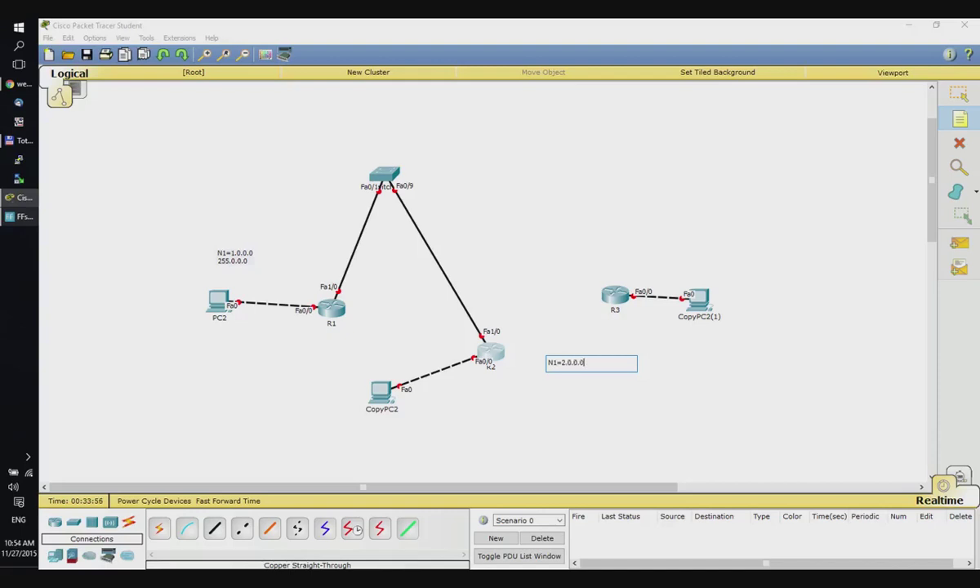
key(Return)
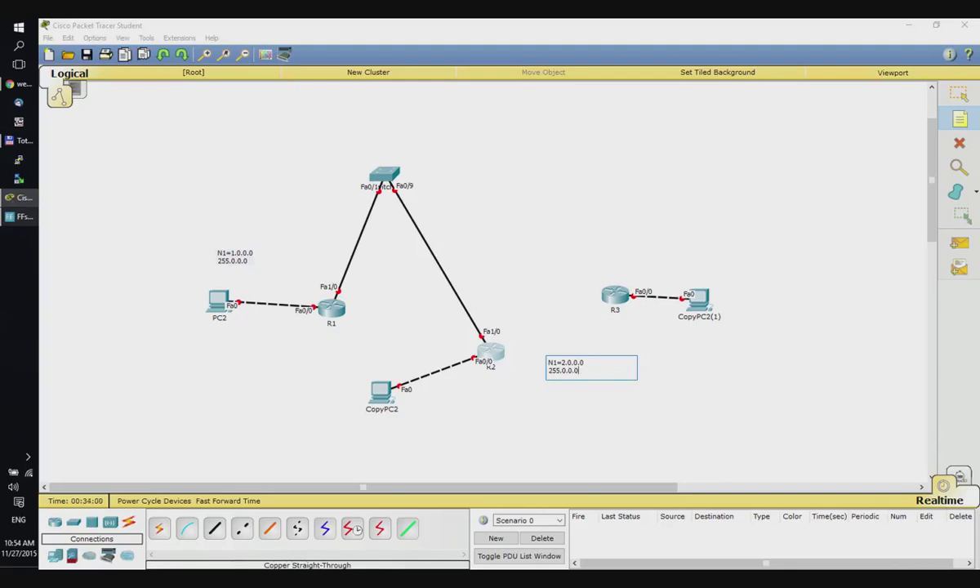
Step: Place a note above CopyPC2(1) reading N3=3.0.0.0
click(686, 253)
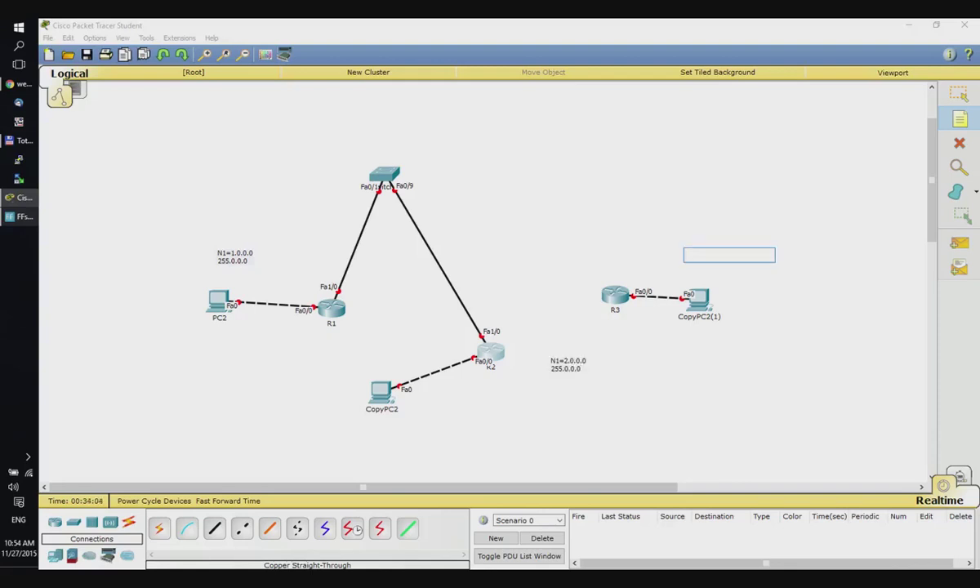
text(3.0.0.0)
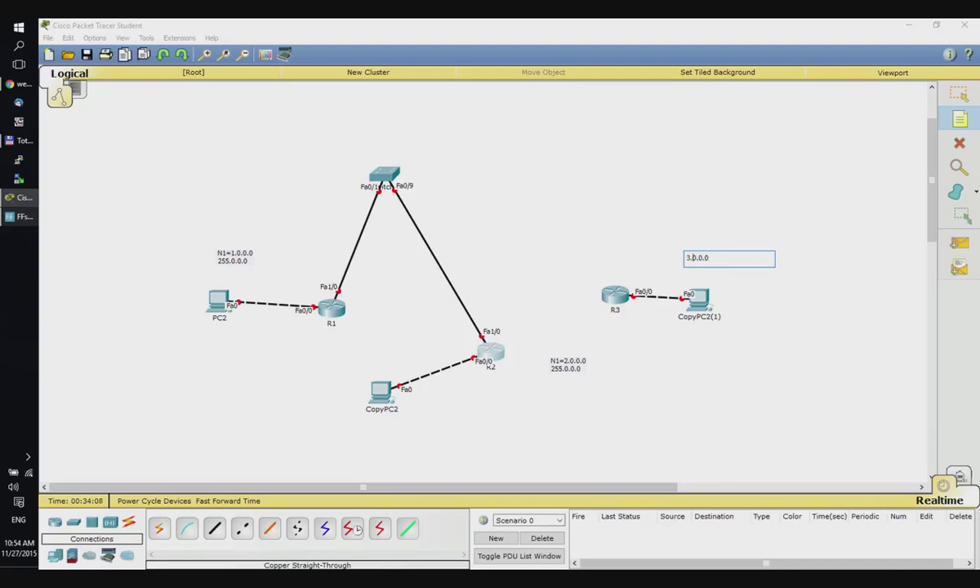
key(Home)
text(N3=)
click(21, 216)
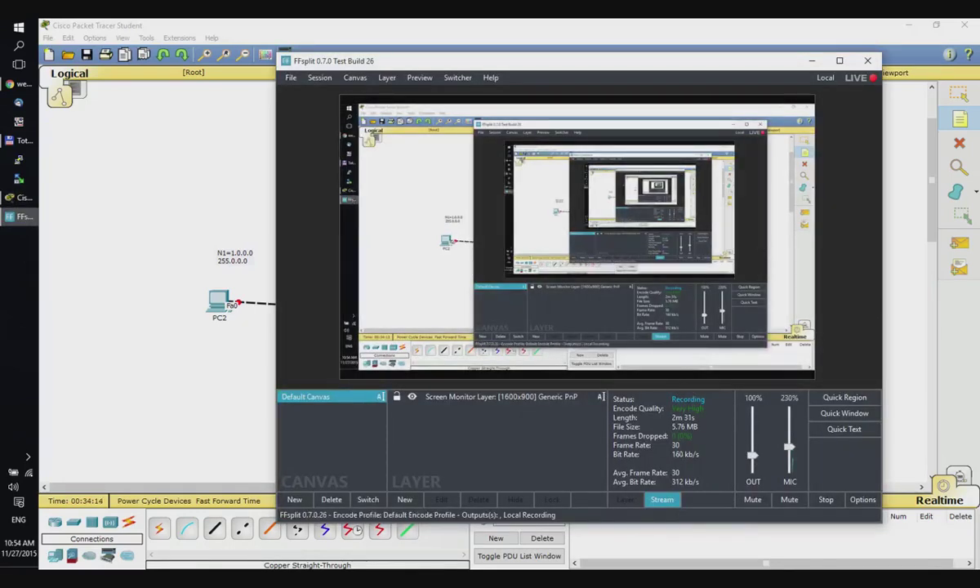
key(alt+Tab)
double_click(706, 256)
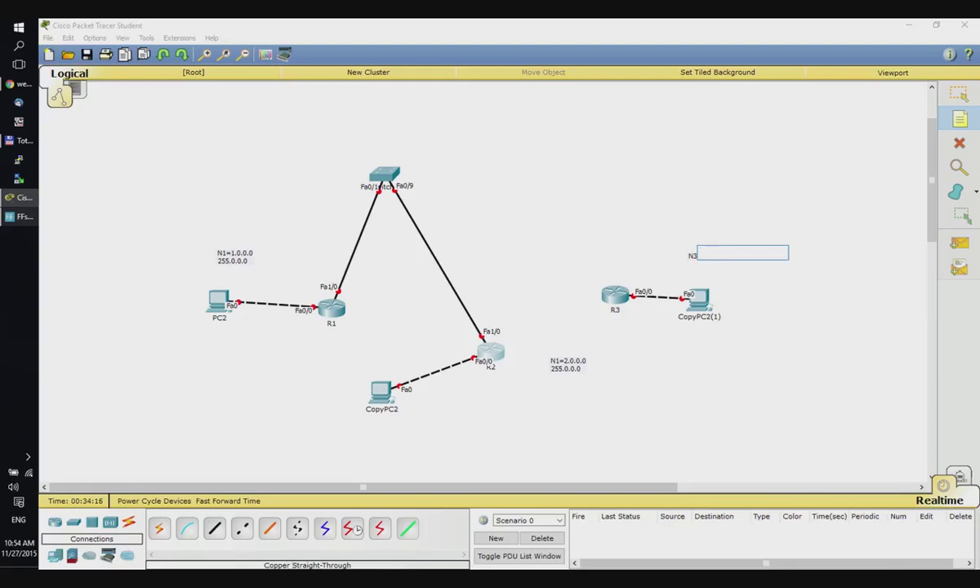
key(Escape)
Step: Add 255.0.0.0 as a second line to the N3=3.0.0.0 note above CopyPC2(1)
double_click(718, 257)
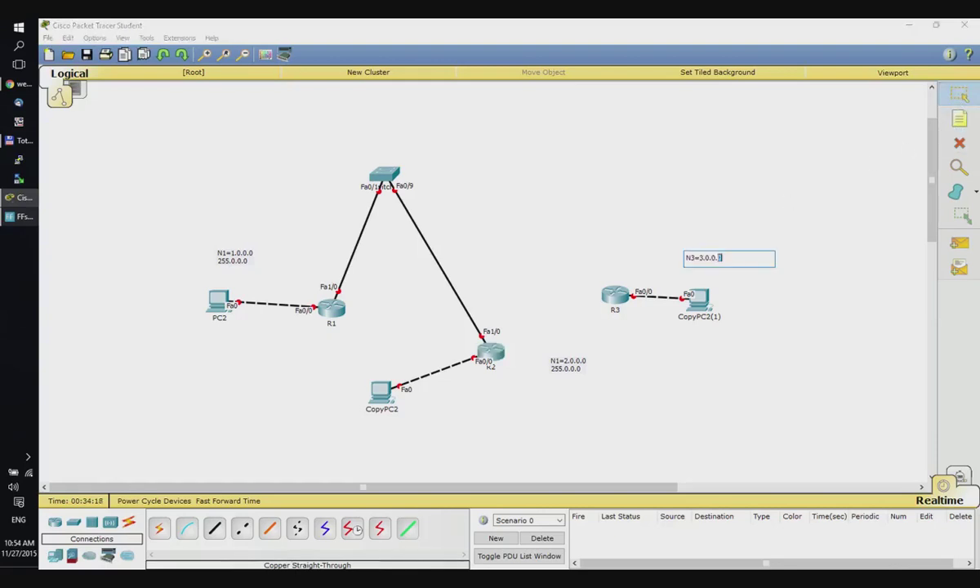
key(Return)
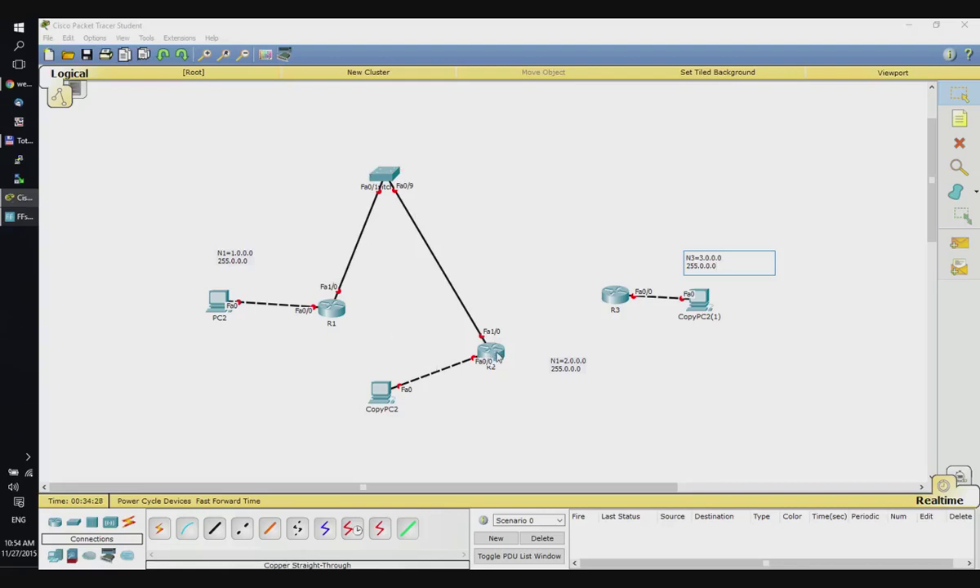
click(761, 303)
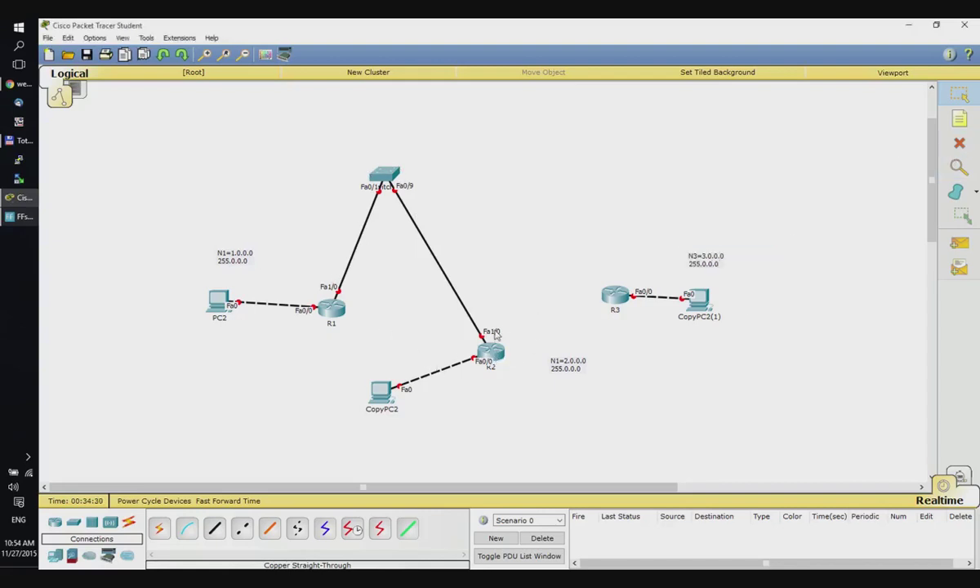
Step: Move R2 up and left to sit level with R1, and place a note above the switch reading NR=10.0.0.0 with 255.0.0.0 below
drag(465, 331, 401, 288)
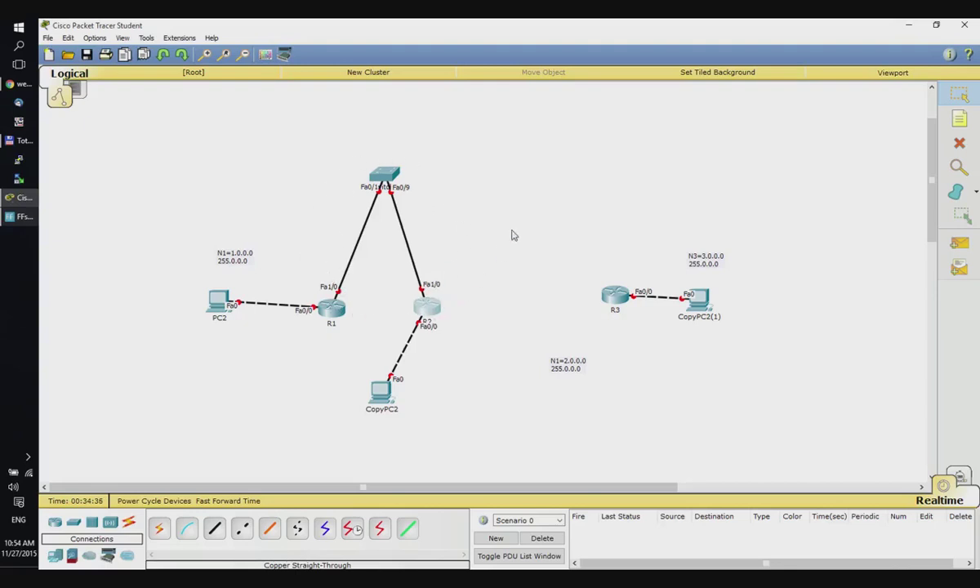
click(959, 119)
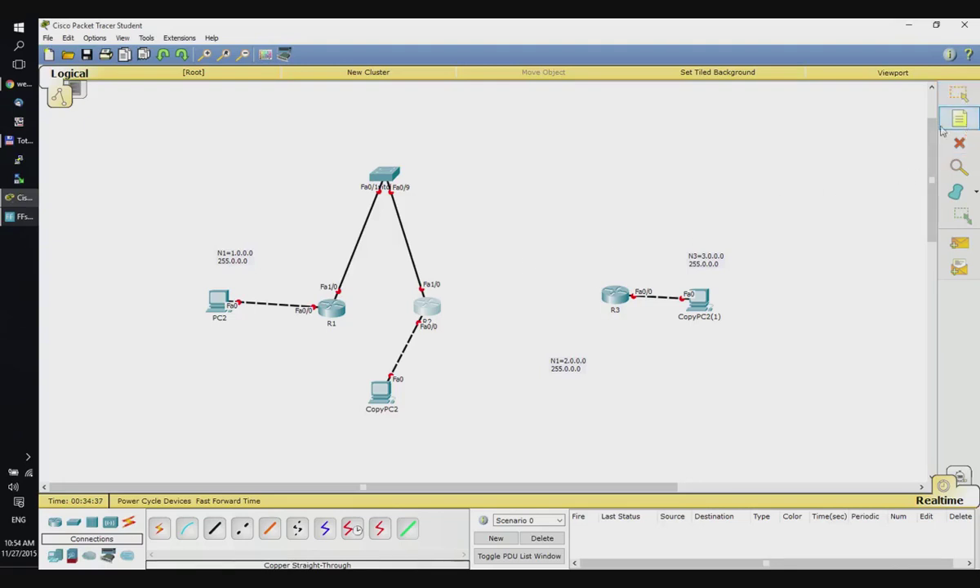
click(349, 141)
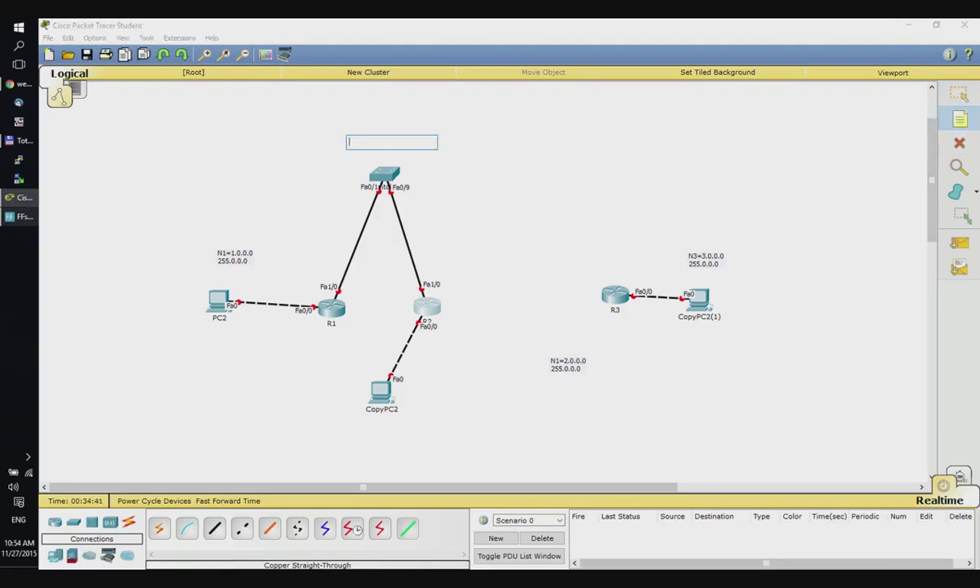
text(n)
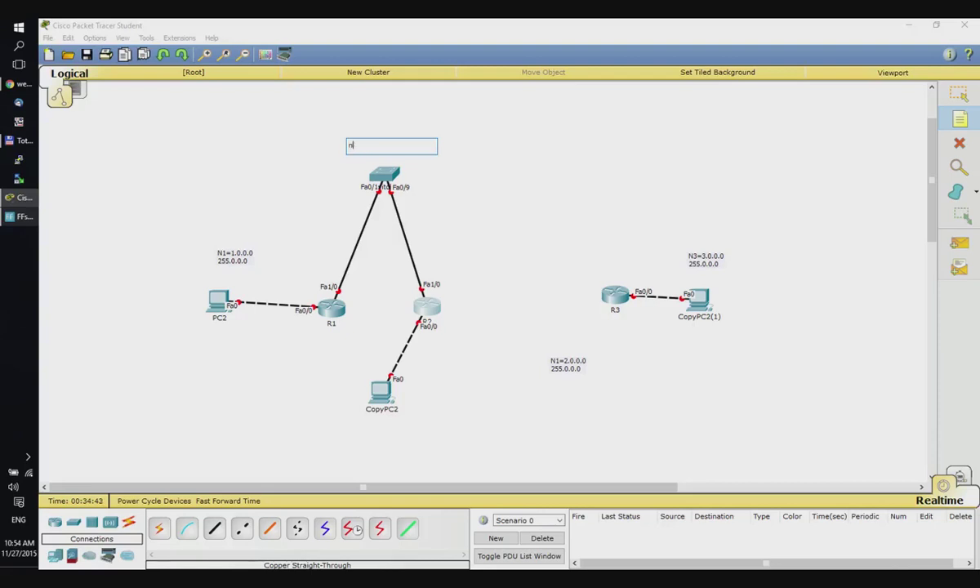
text(R=10.0.0.0)
key(Return)
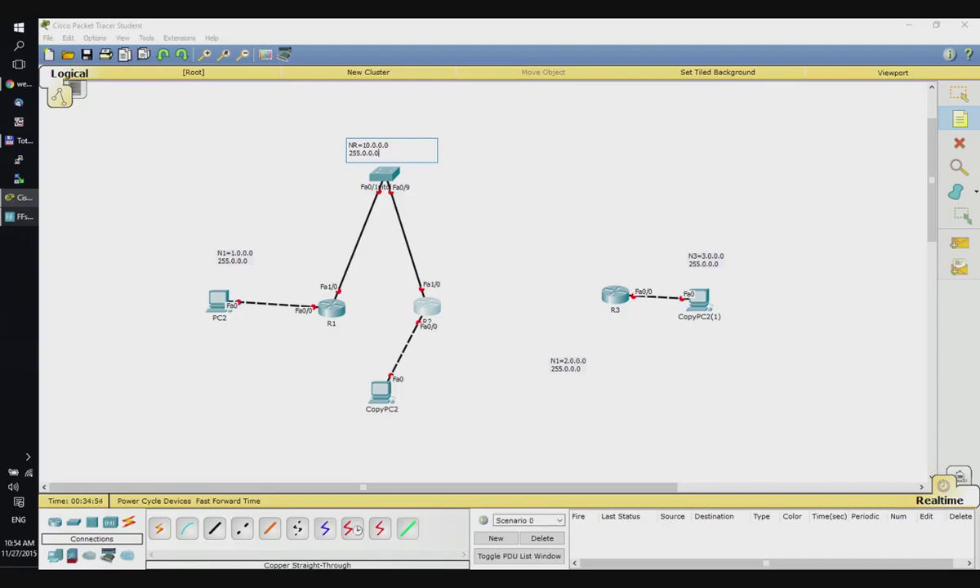
click(898, 106)
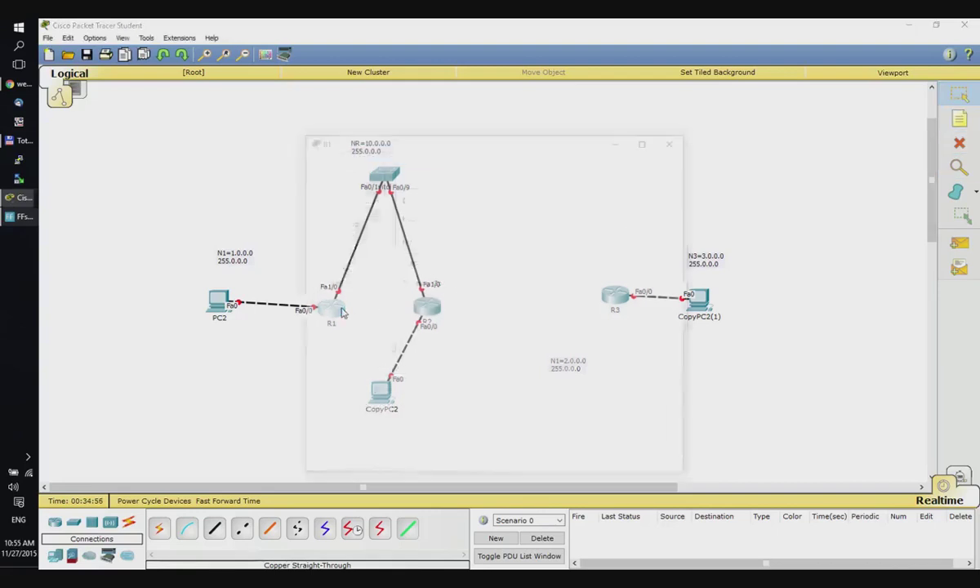
Step: Configure R1's FastEthernet0/0 with IP address 1.0.0.1 and subnet mask 255.0.0.0, and turn the port on
click(343, 312)
click(345, 257)
click(604, 256)
text(1.0.0.0)
key(Tab)
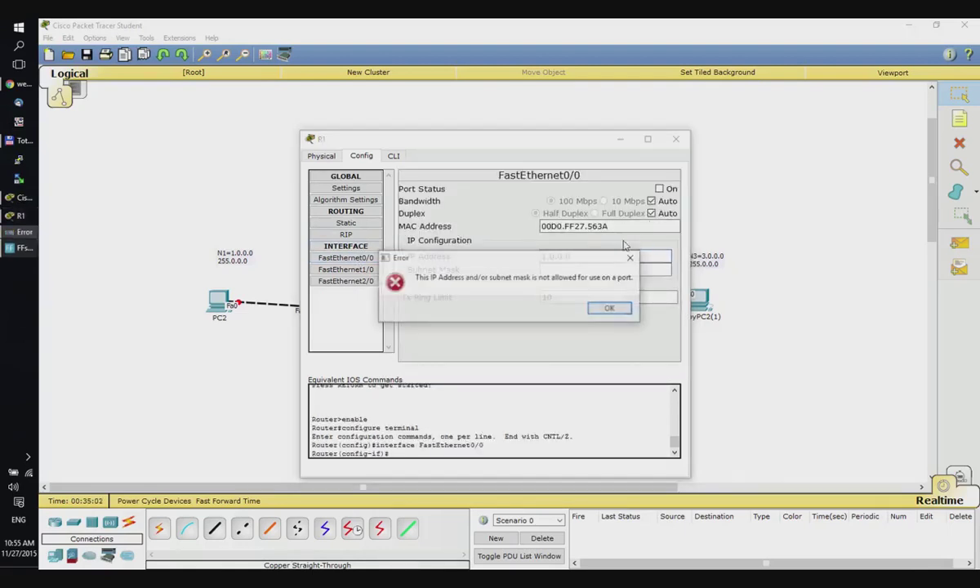
key(Return)
text(1.9)
key(BackSpace)
text(0.0.)
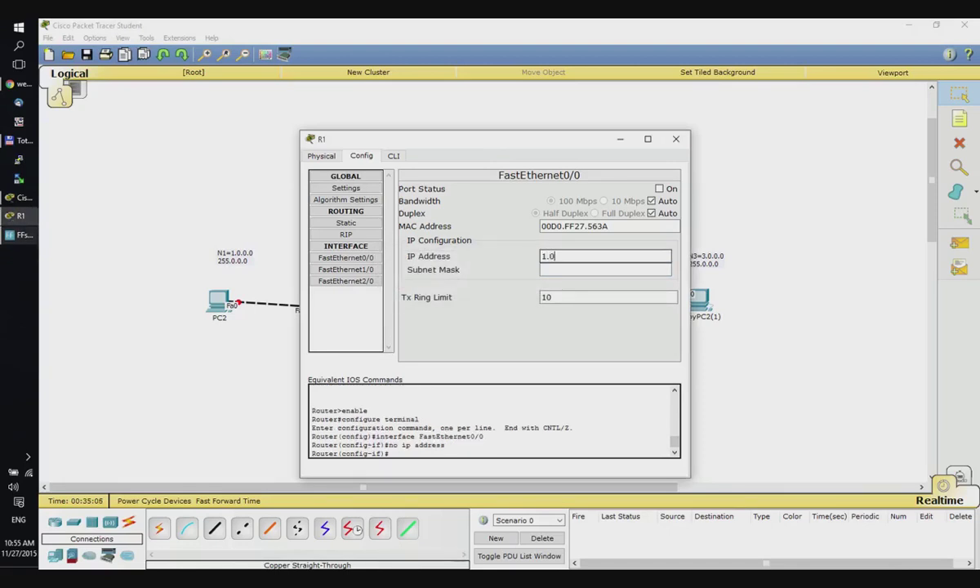
text(1)
key(Tab)
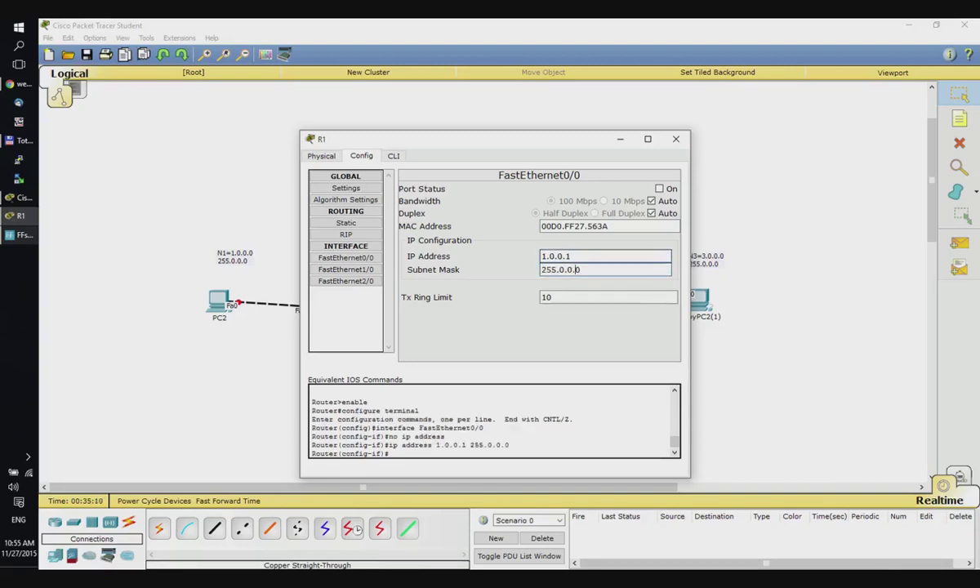
click(660, 190)
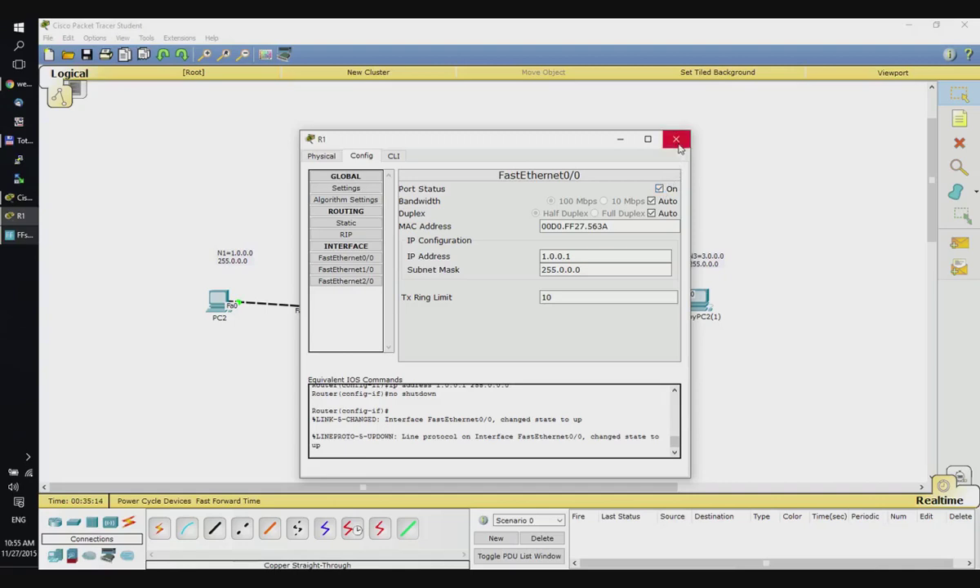
Step: Configure R1's FastEthernet1/0 with IP address 10.0.0.1 and subnet mask 255.0.0.0, turn the port on and close R1's configuration
click(349, 270)
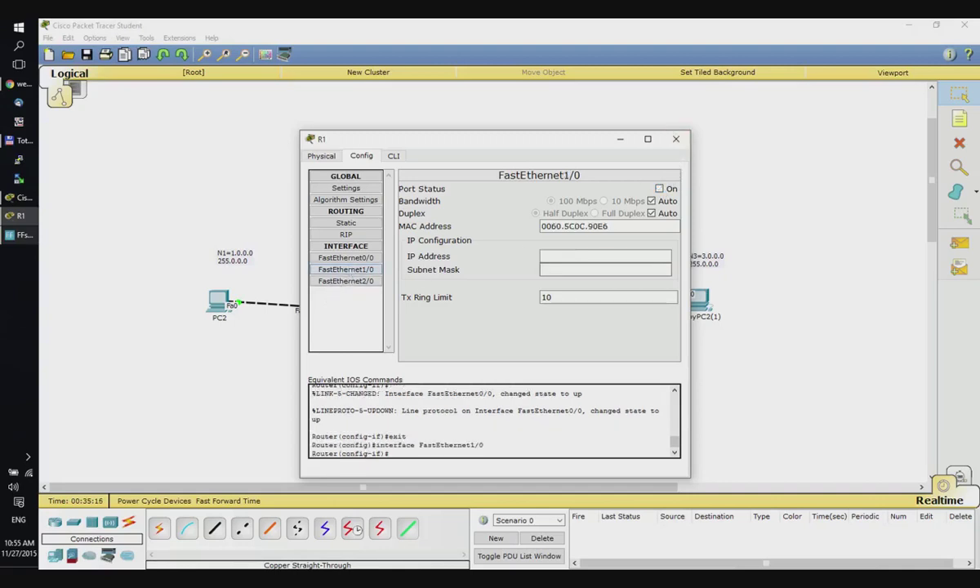
text(10.0.0.1)
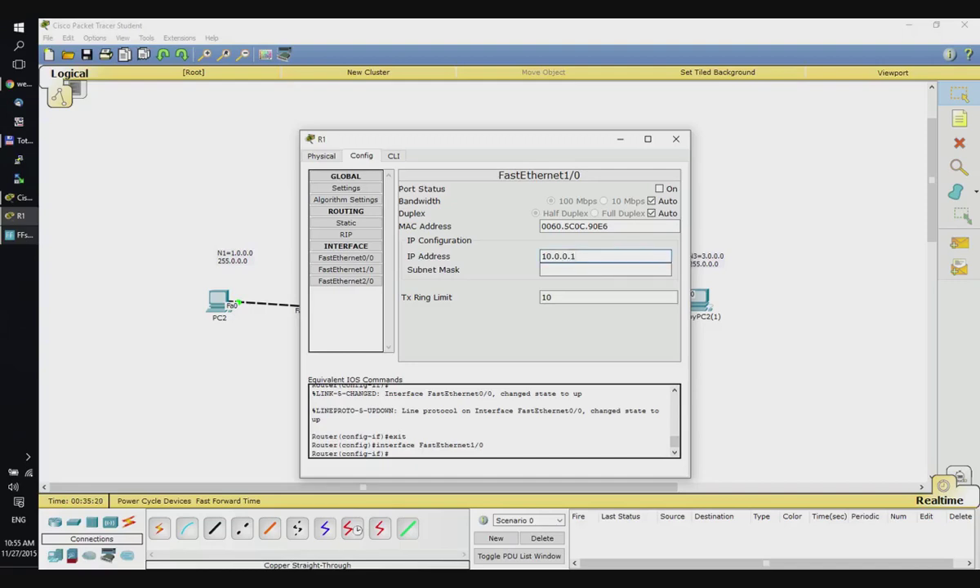
key(Tab)
click(659, 188)
click(675, 138)
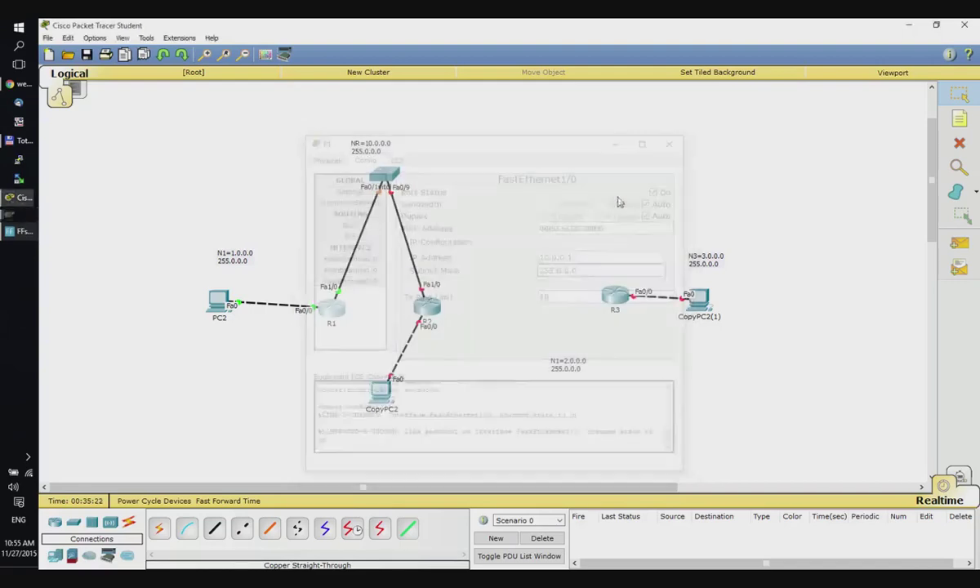
Step: Turn on R2's FastEthernet0/0 and give it IP address 2.0.0.1 with subnet mask 255.0.0.0
click(433, 305)
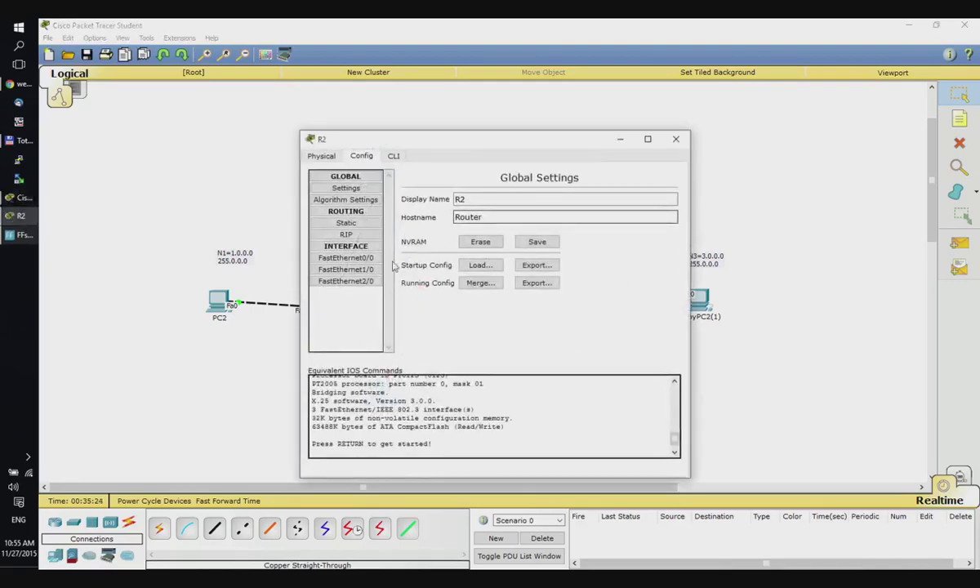
click(346, 257)
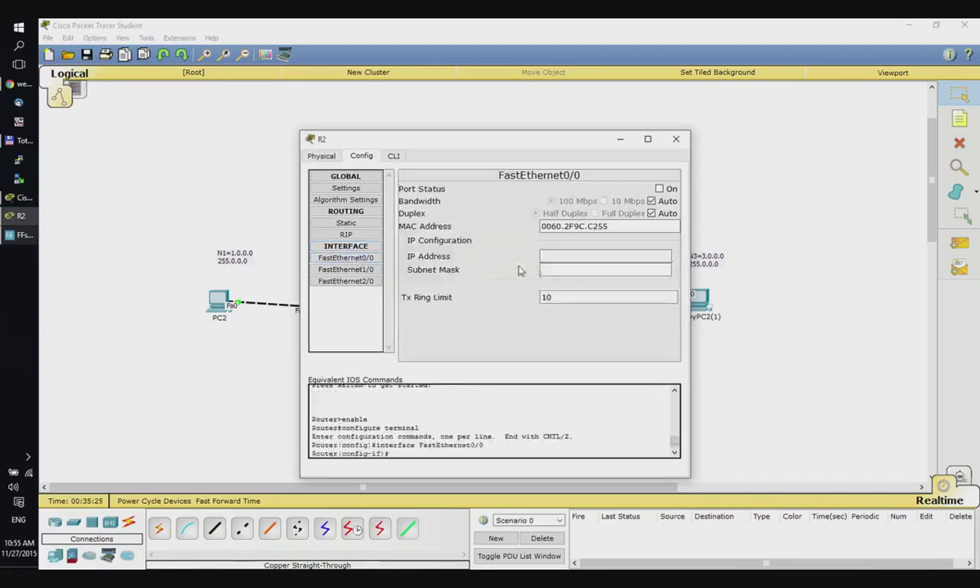
click(659, 188)
text(2.0.0.0)
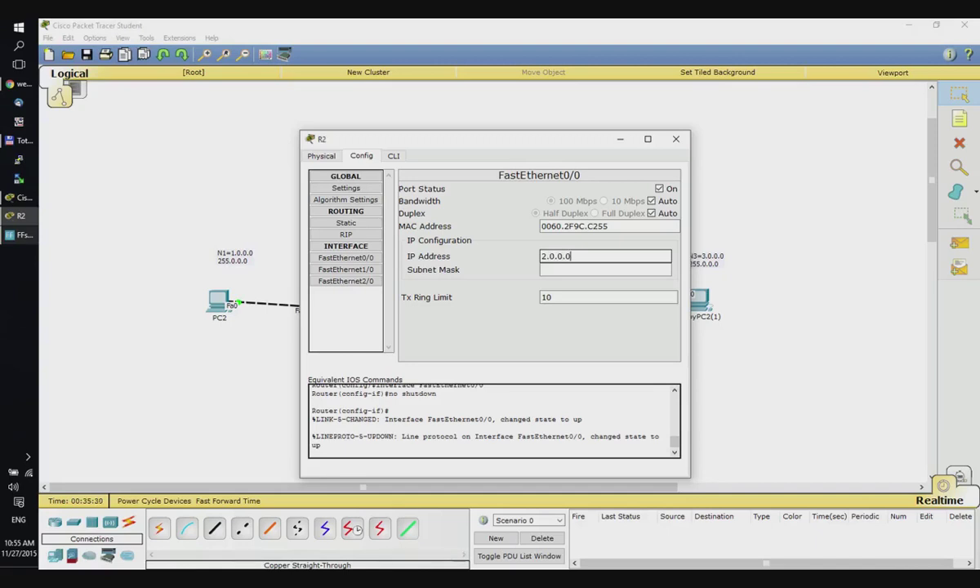
key(Tab)
key(Return)
text(2.0.0.1)
key(Tab)
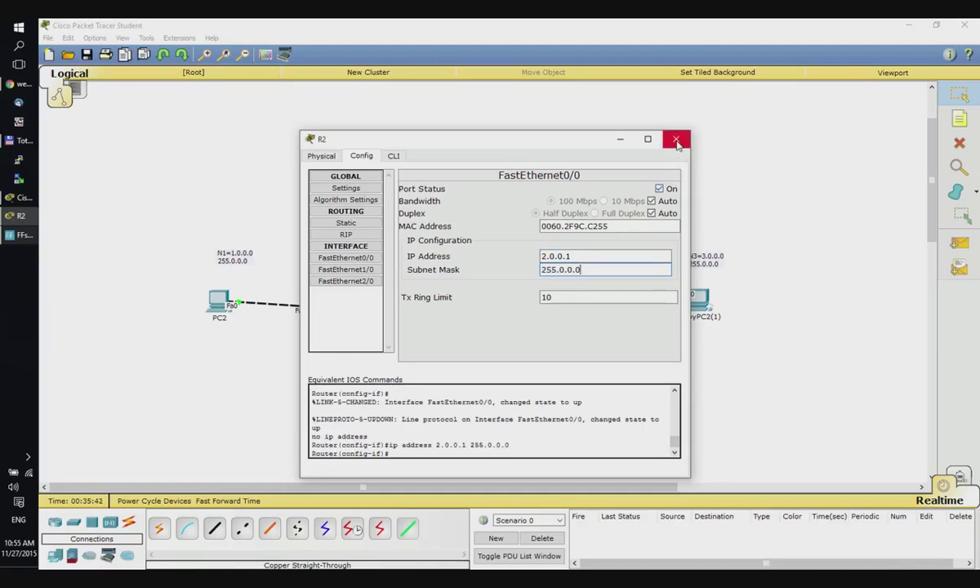
Step: Turn on R2's FastEthernet1/0, give it IP address 10.0.0.2 with subnet mask 255.0.0.0, and close R2's configuration
click(346, 268)
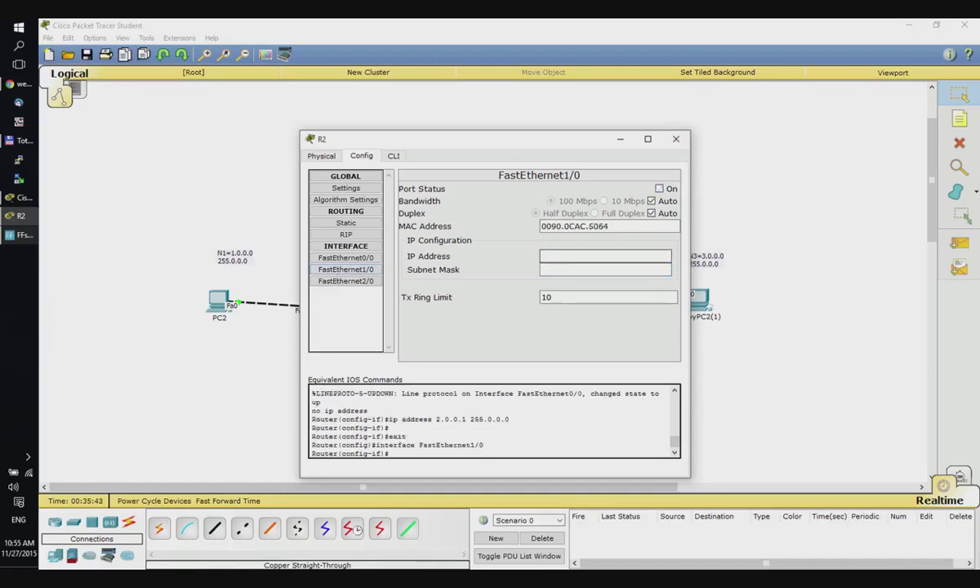
click(658, 188)
click(586, 255)
text(10.0.0.2)
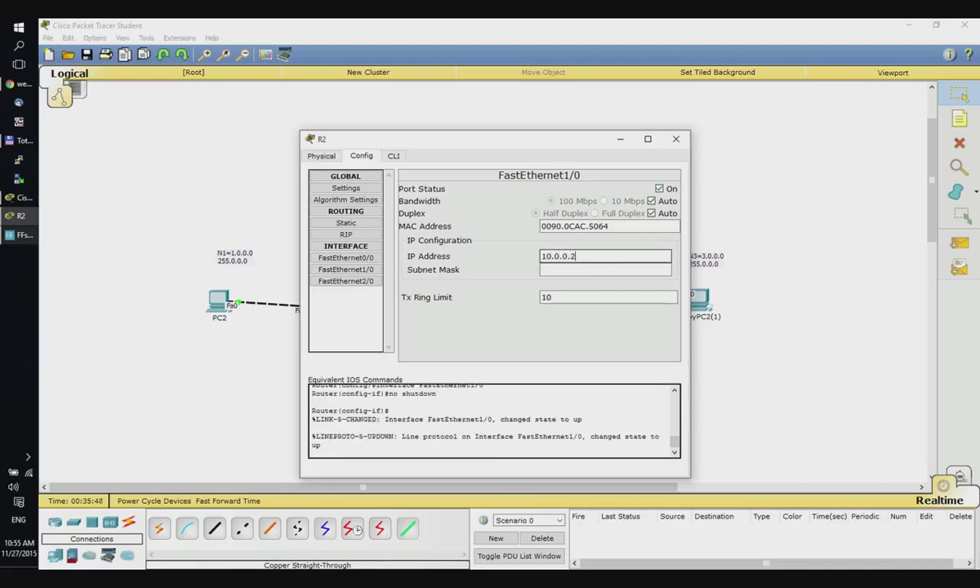
key(Tab)
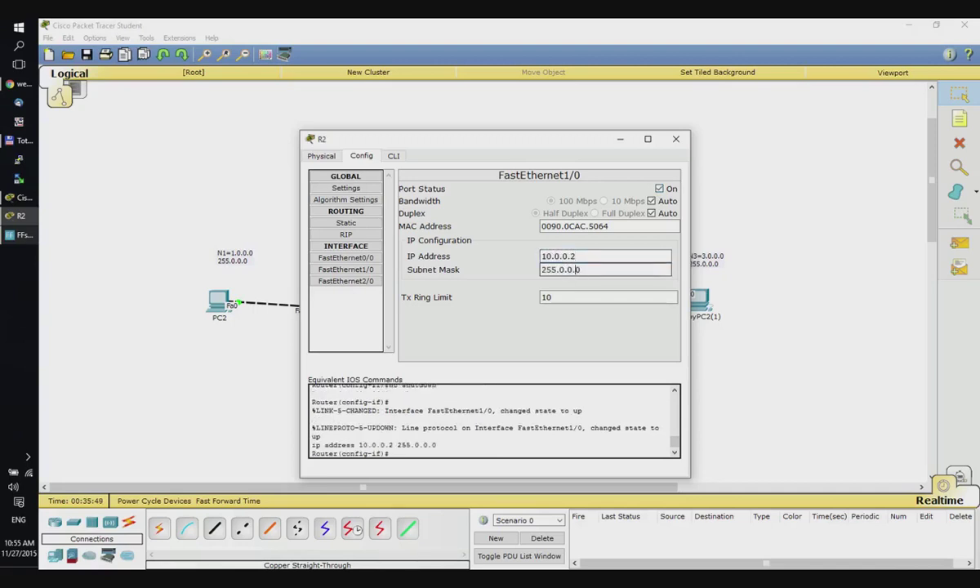
click(675, 140)
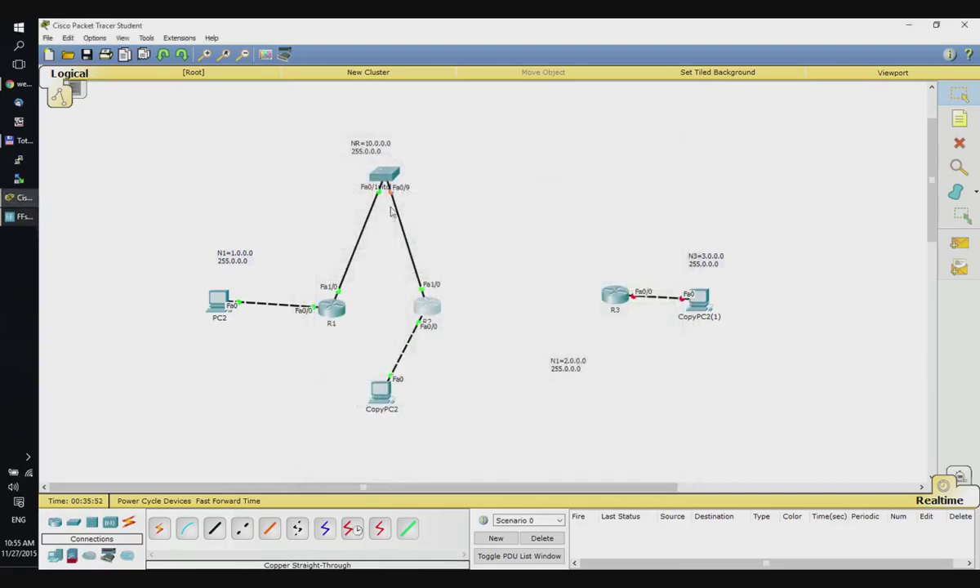
Step: Spread out the topology by shifting R1 towards PC2, placing CopyPC2 beside R2, and moving the 2.0.0.0 network label above CopyPC2
drag(331, 307, 310, 305)
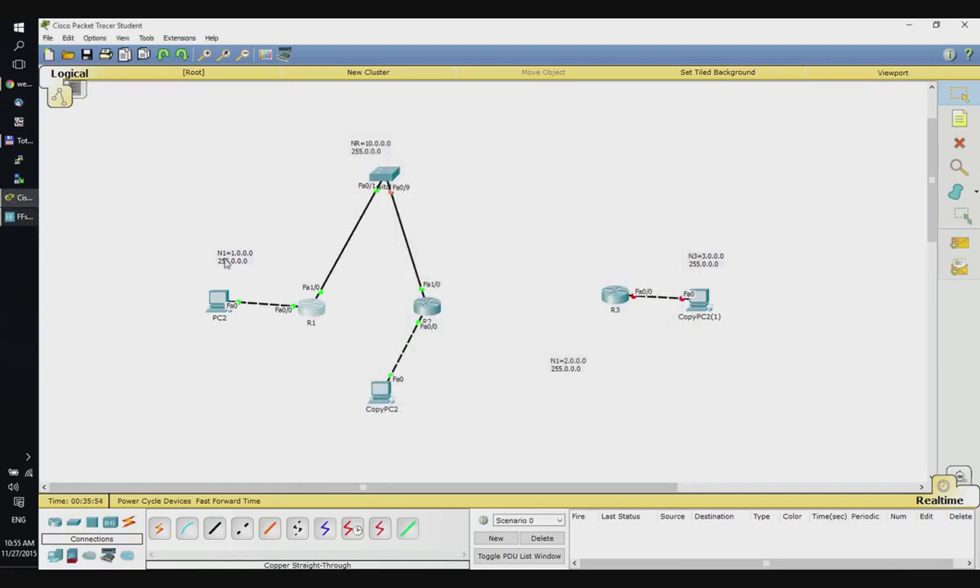
drag(381, 397, 498, 309)
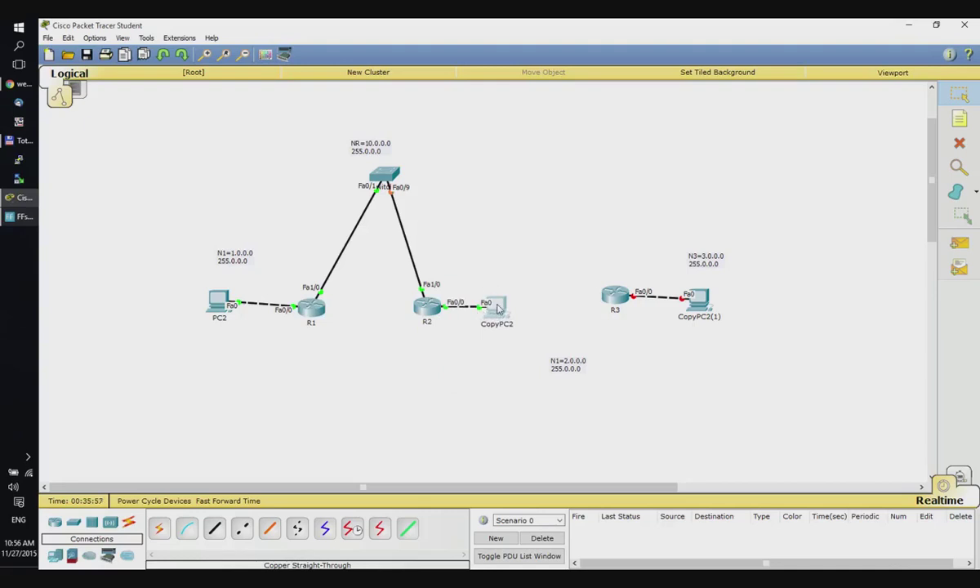
click(497, 307)
click(675, 139)
drag(542, 359, 487, 261)
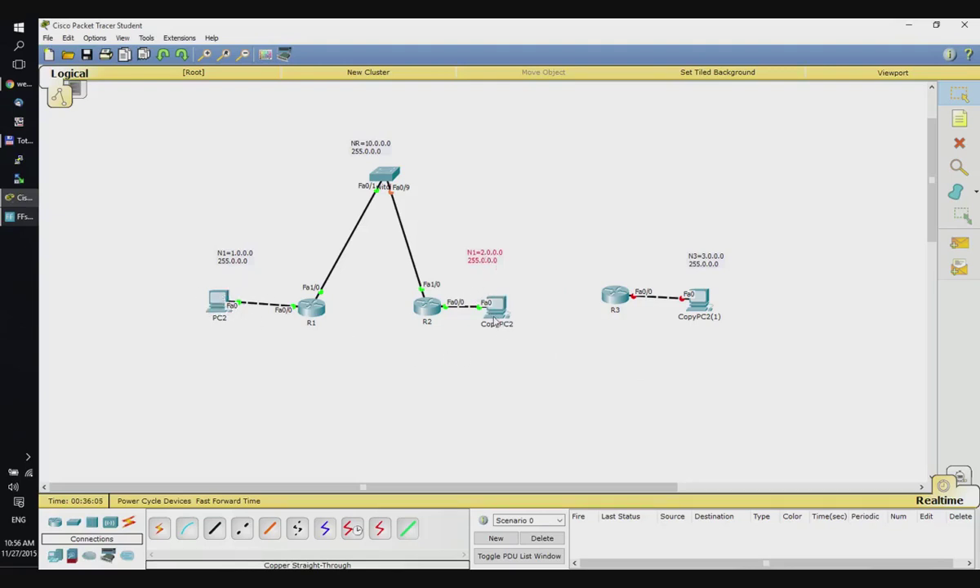
Step: Open R1's command line and exit the interface and global configuration modes back to the user-level prompt
mouse_move(493, 321)
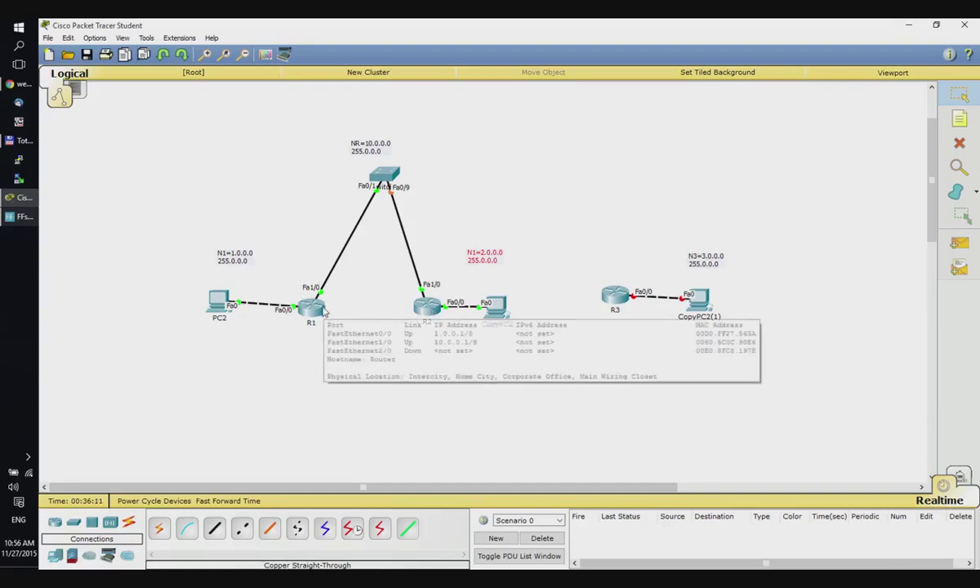
click(314, 309)
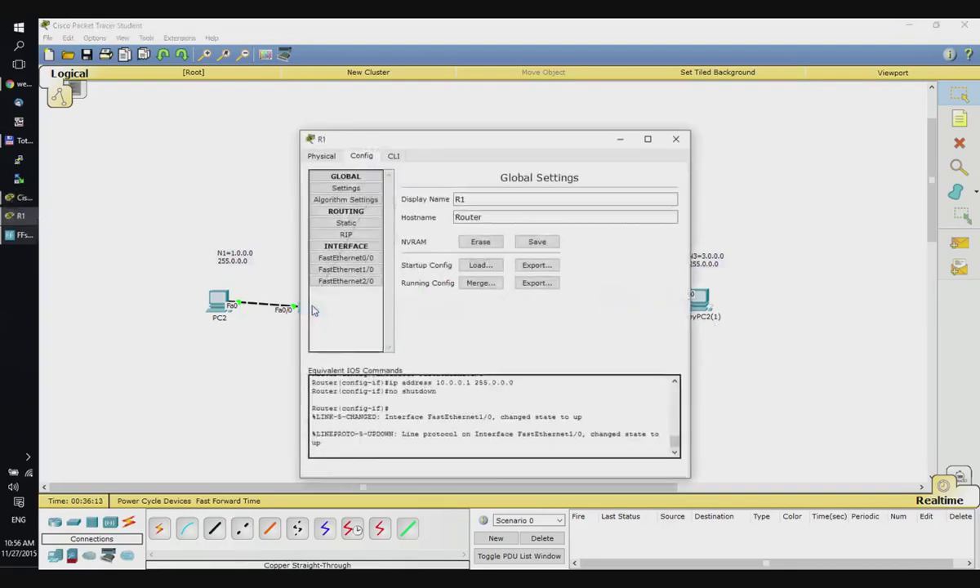
click(394, 157)
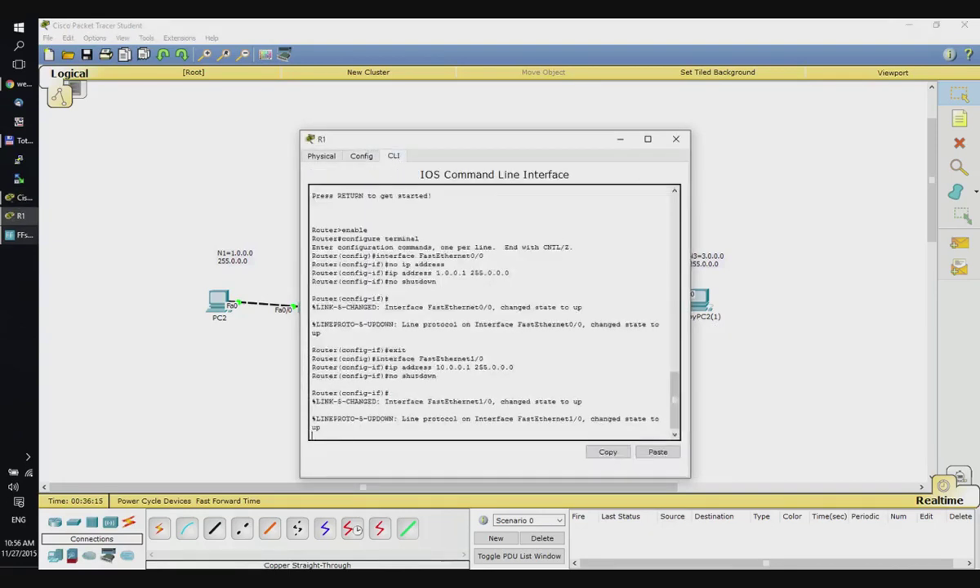
key(Return)
key(Return)
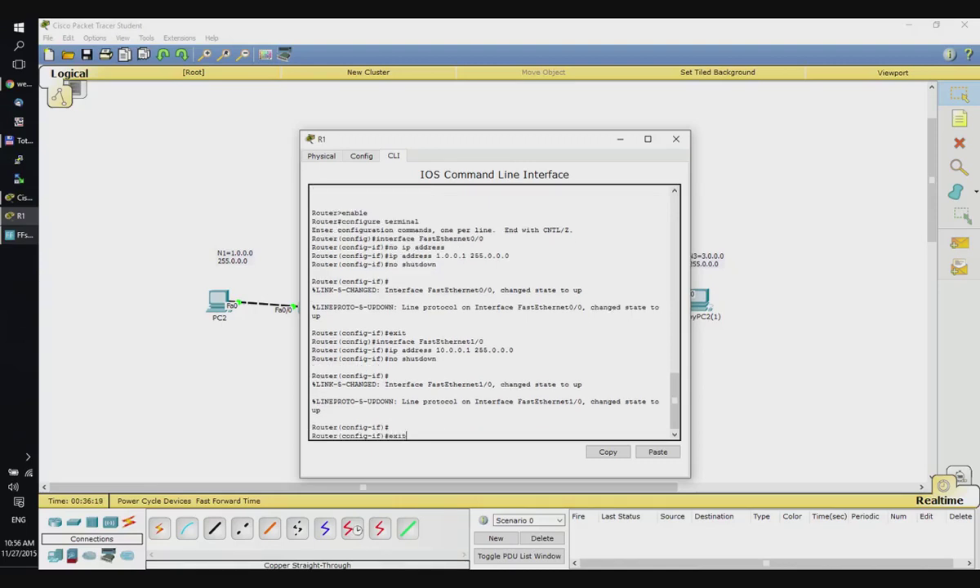
text(exit)
key(Return)
key(Return)
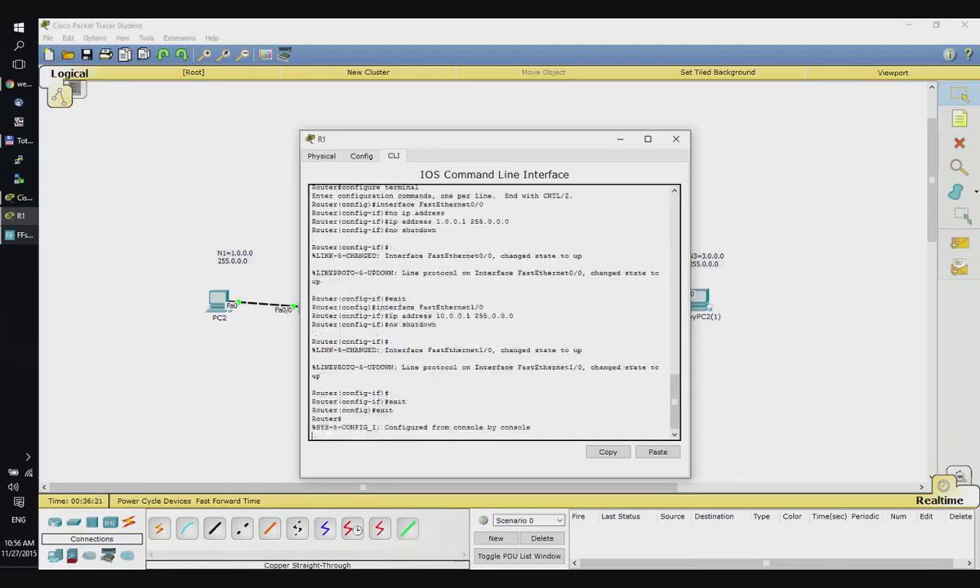
text(exit)
key(Return)
key(Return)
key(Return)
key(Return)
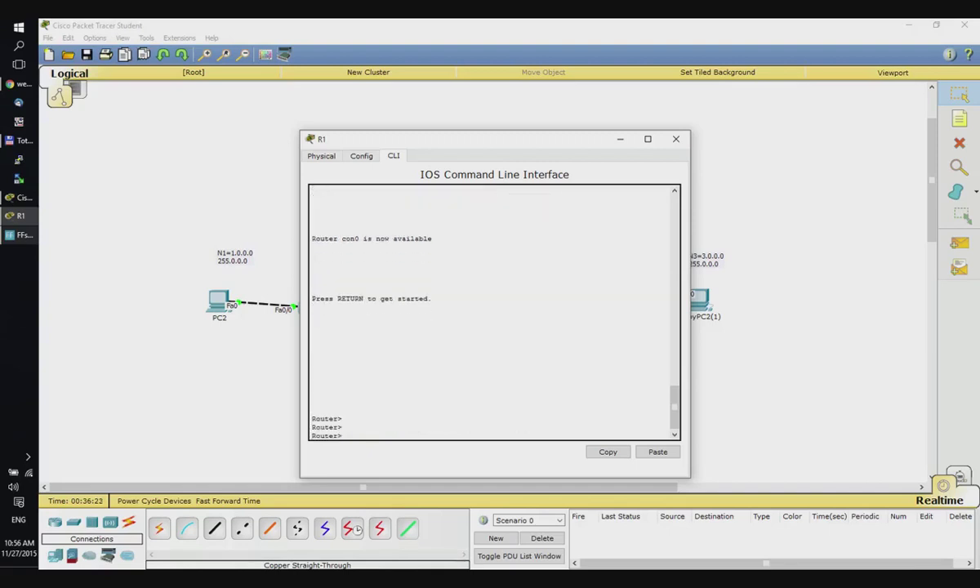
key(Return)
key(Return)
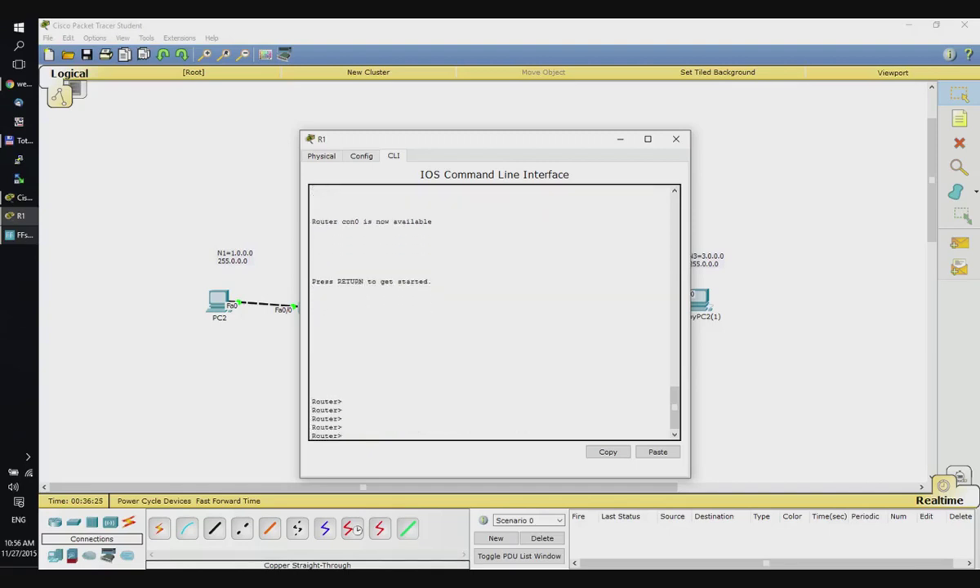
Step: Enter privileged mode on R1 with enable and switch to global configuration mode with configure terminal
text(en)
key(Tab)
key(Return)
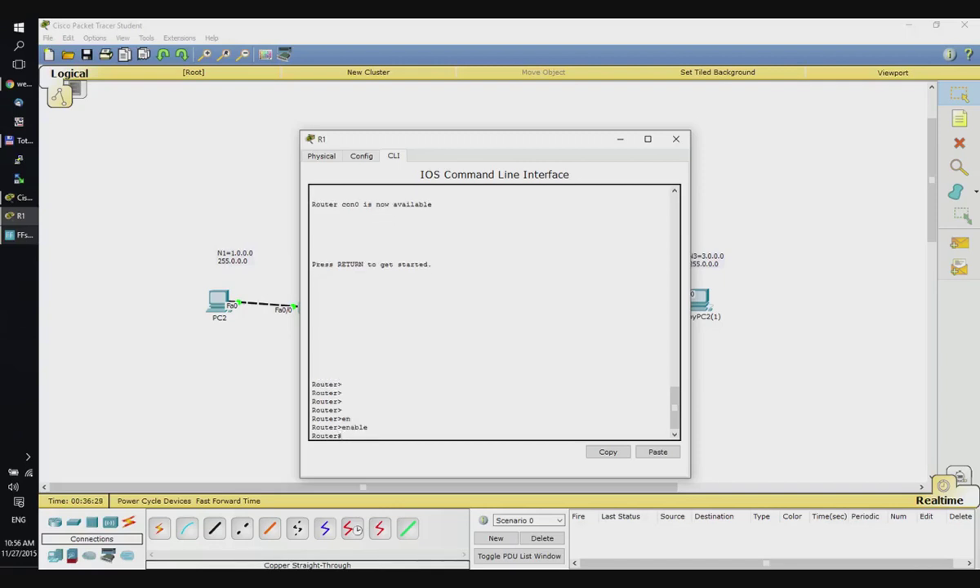
text(conf)
key(Tab)
text(t)
key(Tab)
key(Return)
key(Return)
key(Return)
key(Return)
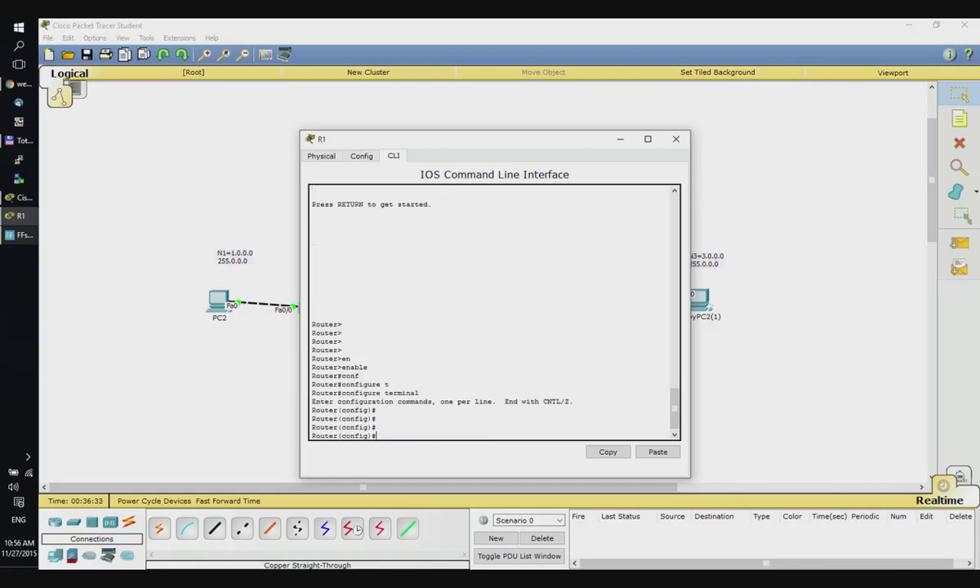
key(Return)
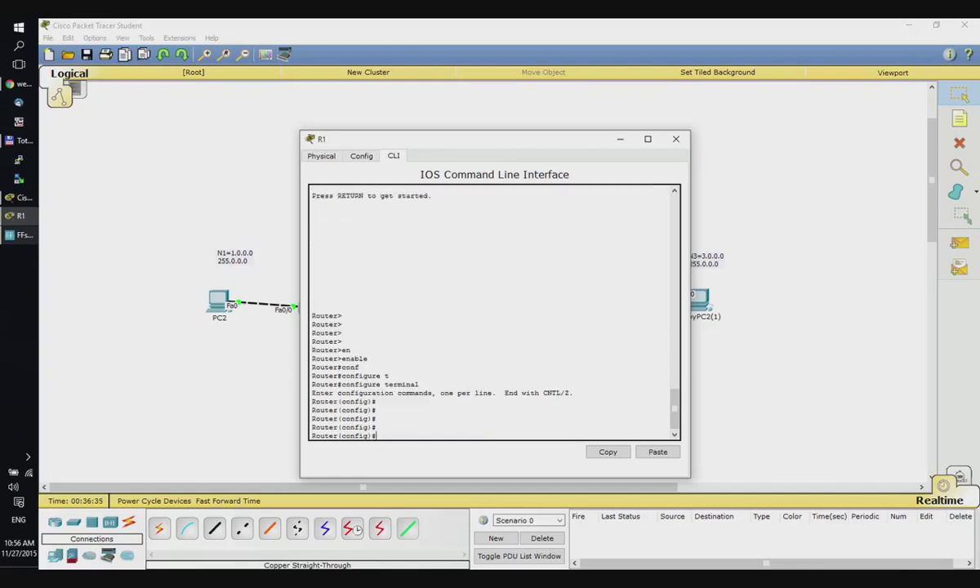
Step: Enter RIP routing configuration on R1 with the router rip command
text(routin)
key(Tab)
key(BackSpace)
key(BackSpace)
key(Tab)
text(er rip)
key(Return)
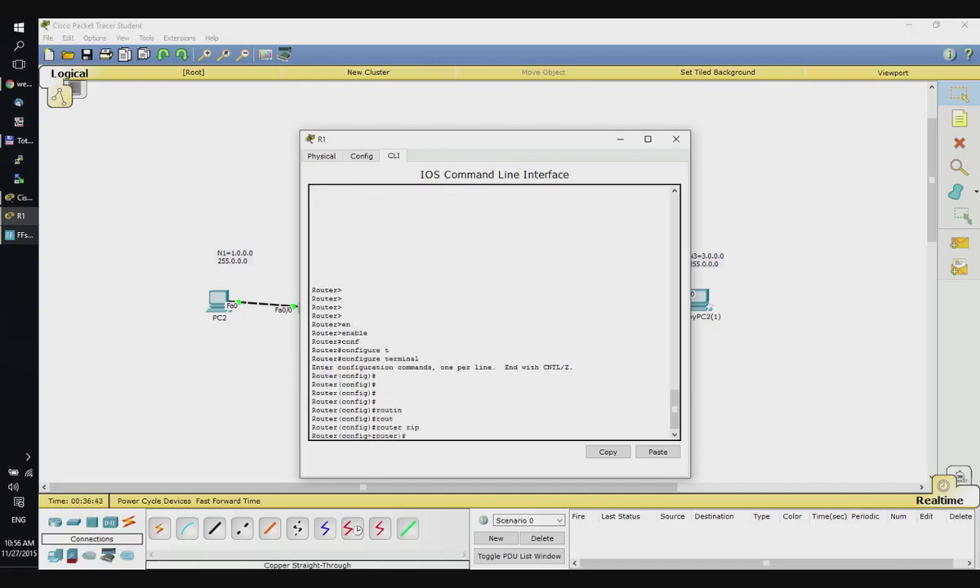
Step: List the commands available in R1's RIP configuration mode and examine the version, auto-summary and network entries
text(?)
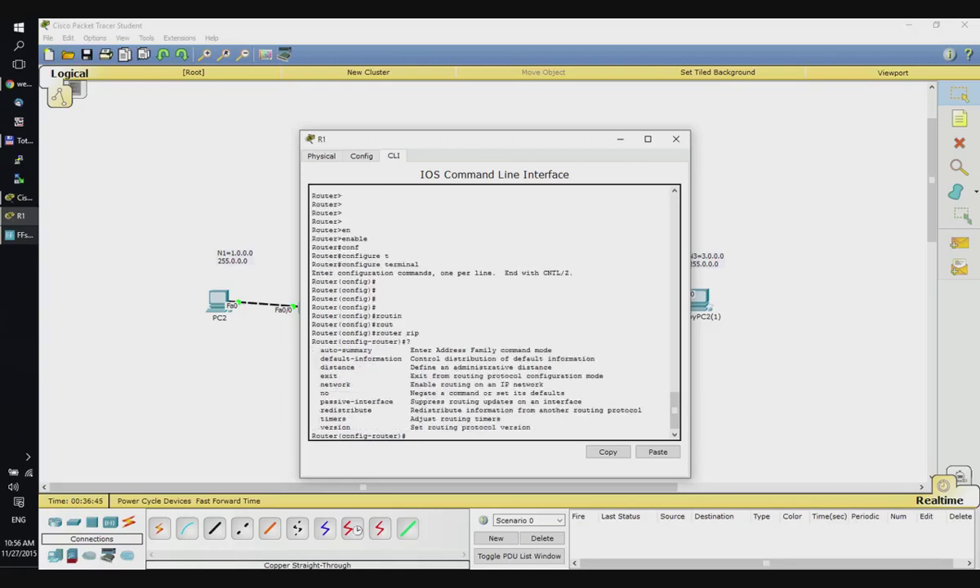
drag(408, 341, 604, 404)
double_click(335, 427)
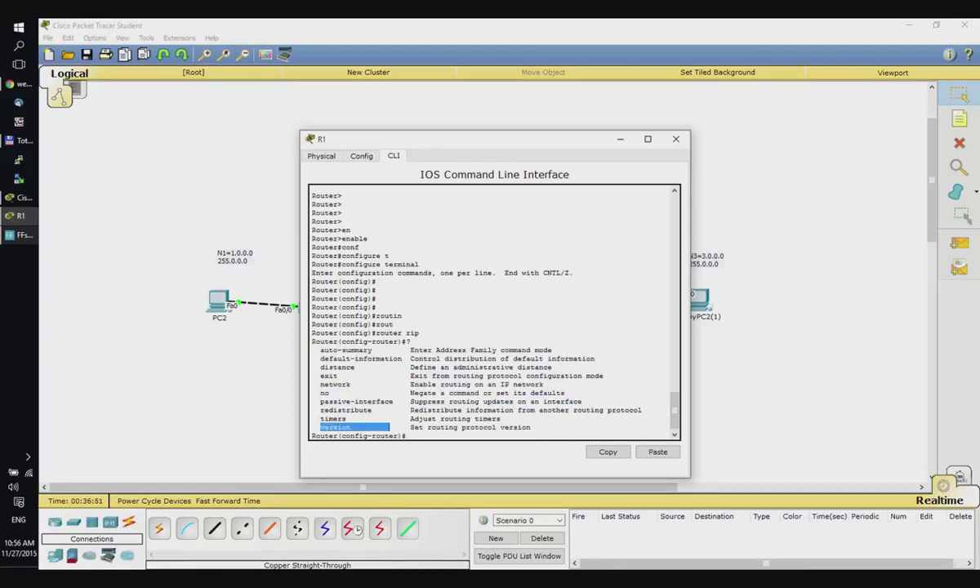
drag(320, 349, 375, 350)
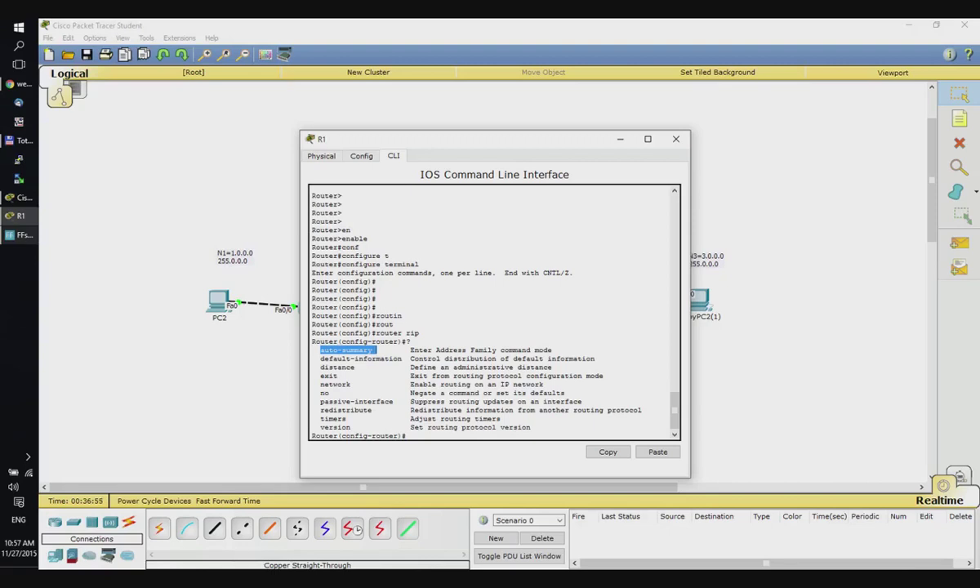
drag(320, 384, 363, 384)
Step: Move R1's window clear of R1 and R2 in the topology, and set RIP to version 2 with no auto-summary
drag(436, 137, 626, 104)
click(557, 390)
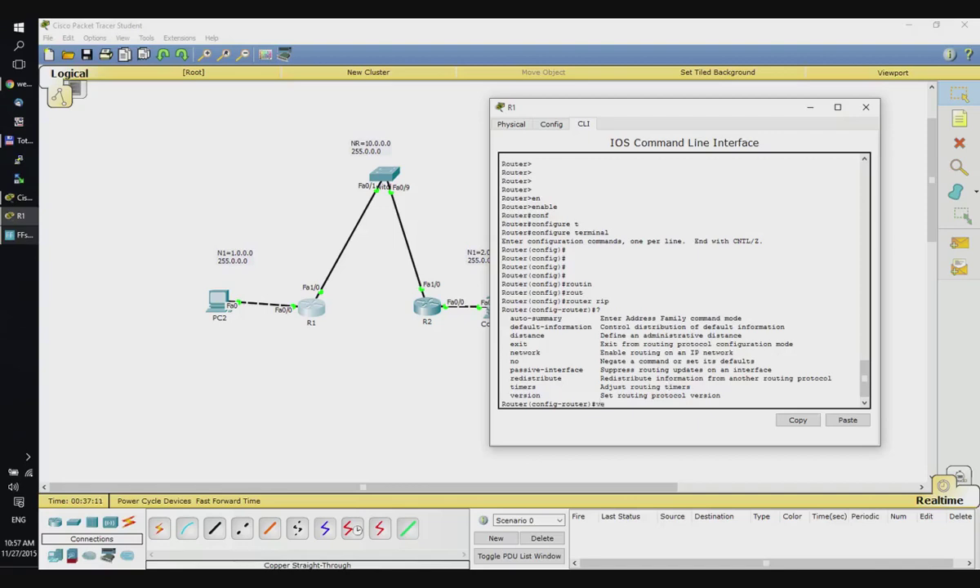
text(r)
key(Tab)
text(2)
key(Return)
text(no au)
key(Tab)
key(Return)
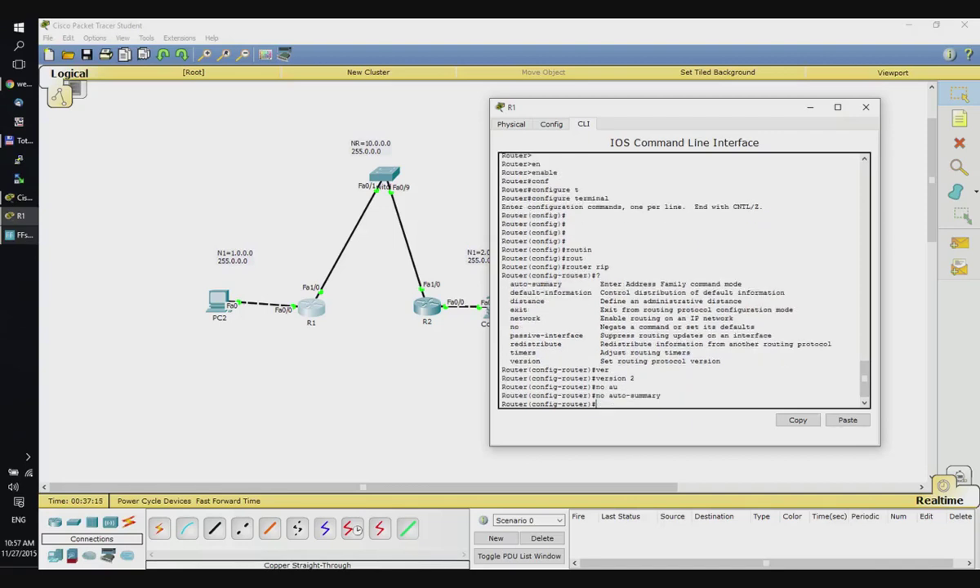
Step: Advertise networks 1.0.0.0 and 10.0.0.0 in R1's RIP configuration and return to privileged mode
text(net)
key(Tab)
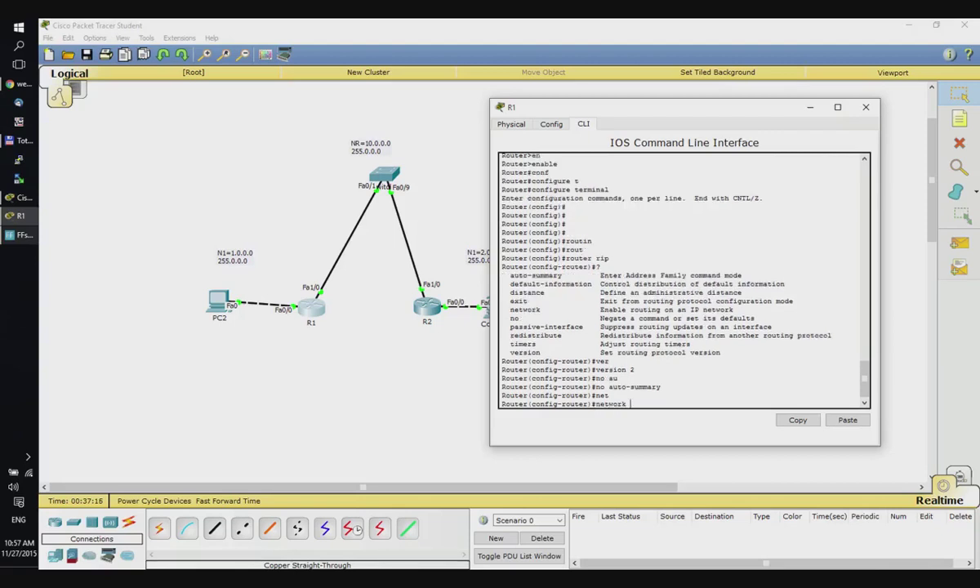
text(1.0.0.0)
key(Return)
text(nfig-router)#n)
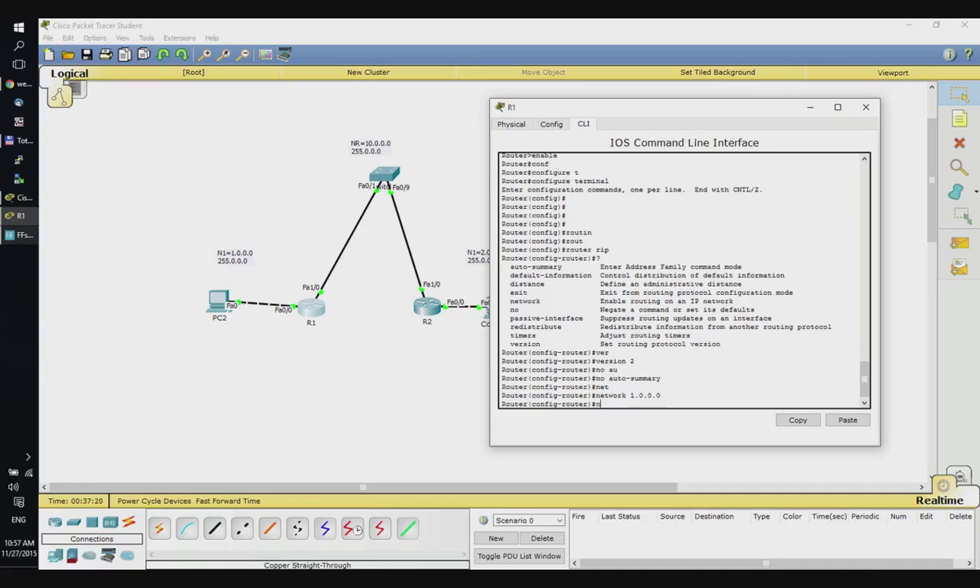
text(et)
key(Tab)
text(10.0.0.)
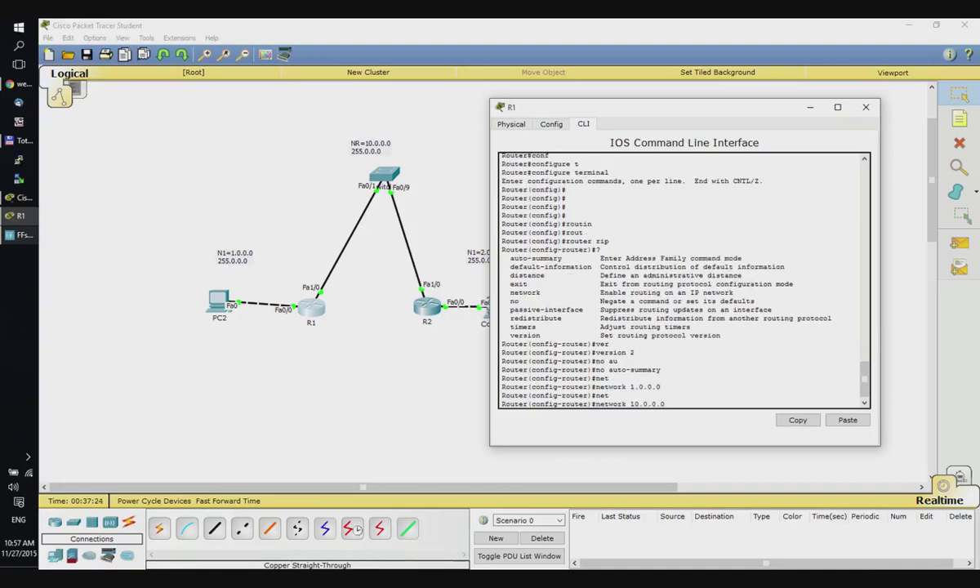
text(0)
key(Return)
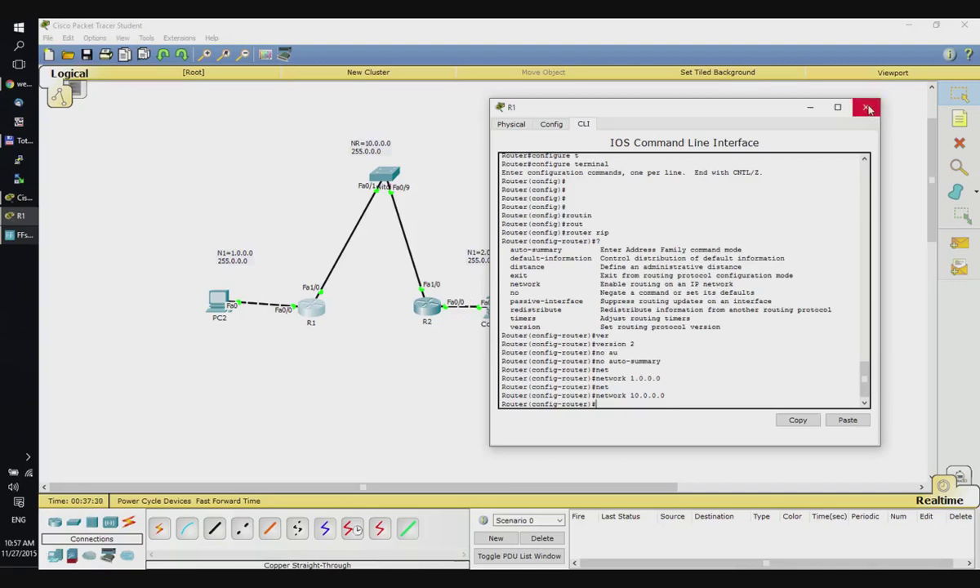
key(ctrl+z)
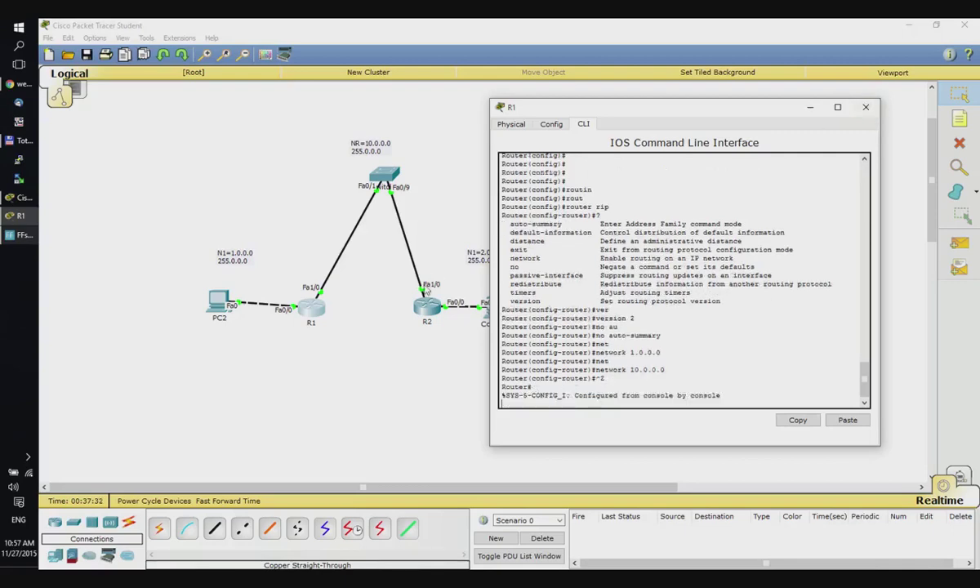
click(866, 107)
Step: Open R2's command line and exit interface configuration to global configuration mode
click(426, 308)
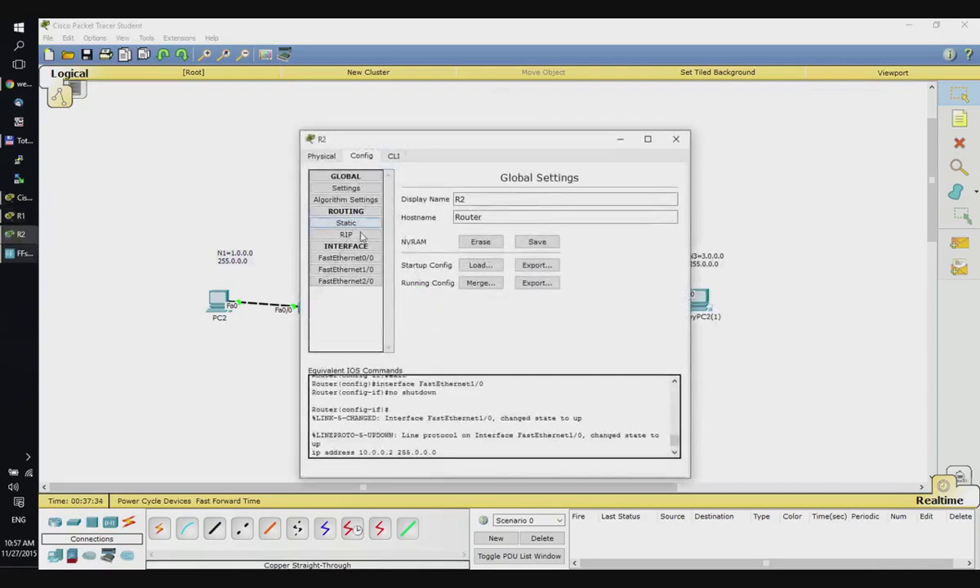
click(393, 156)
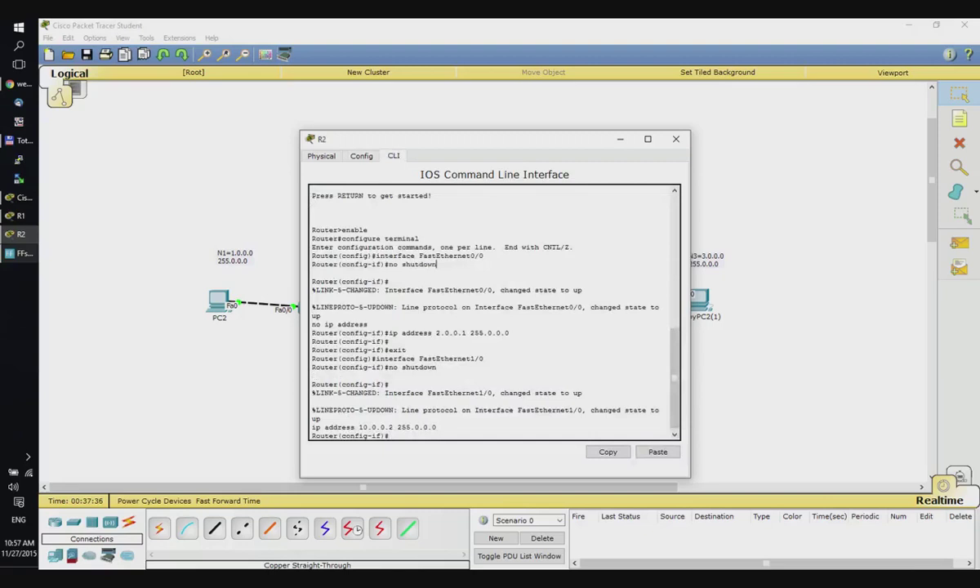
text(exit)
key(Return)
key(Return)
key(Return)
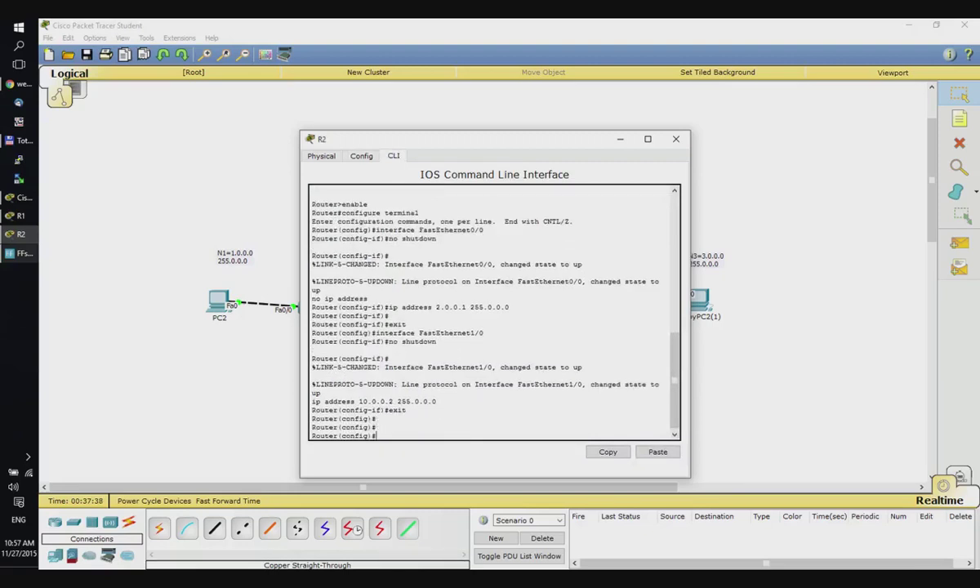
Step: Enable RIP routing on R2 using version 2 with no auto-summary
text(rou)
key(Tab)
text(rip)
key(Return)
text(ver)
key(Tab)
text(2)
key(Return)
text(no)
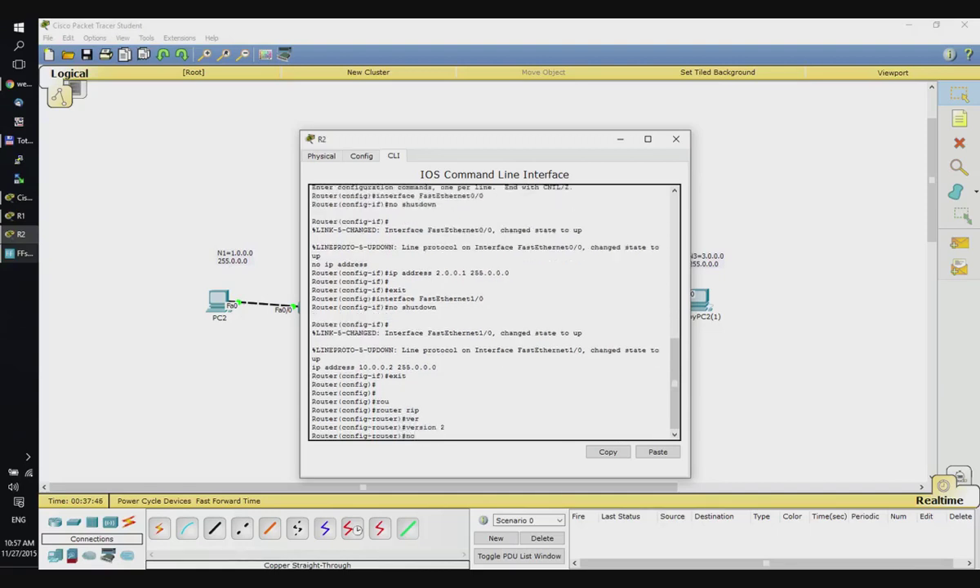
text( auto-summary)
key(Tab)
key(Return)
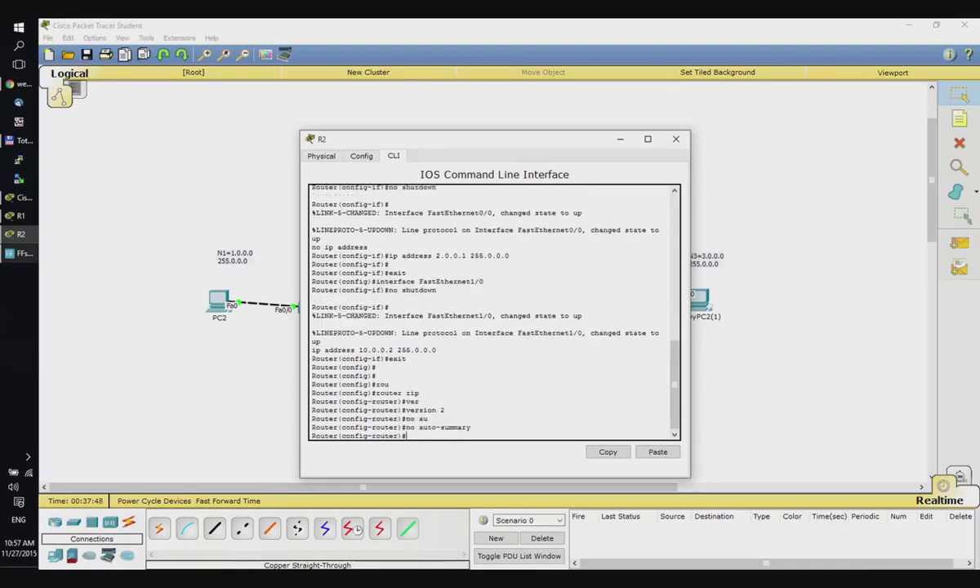
Step: Advertise networks 2.0.0.0 and 10.0.0.0 in R2's RIP configuration and return to privileged mode
text(net)
key(Tab)
text(2.0.0.0)
key(Return)
text(net)
key(Tab)
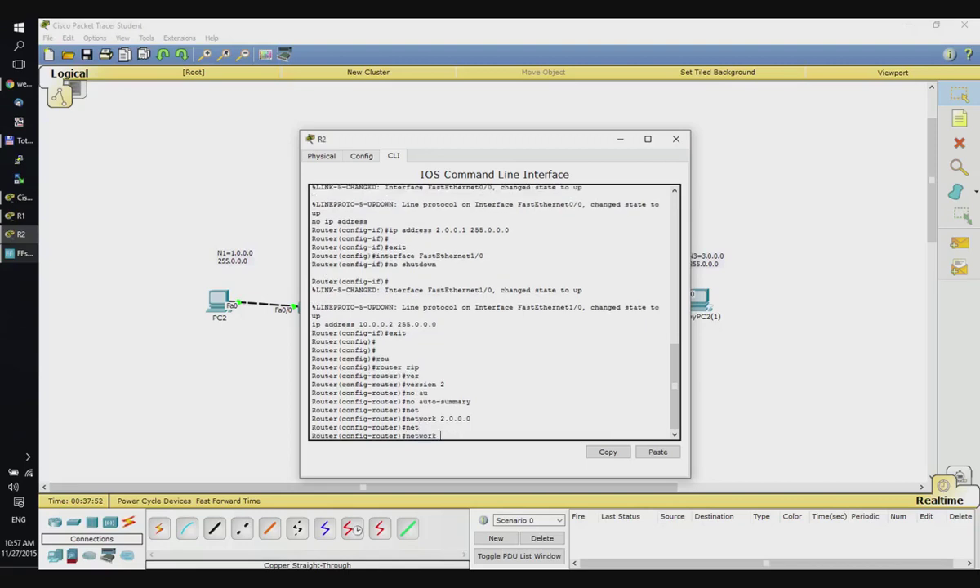
text(10.0.0.0)
key(Return)
key(ctrl+z)
Step: Display R2's routing table with show ip route and examine the directly connected routes and the RIP-learned route
drag(431, 142, 630, 129)
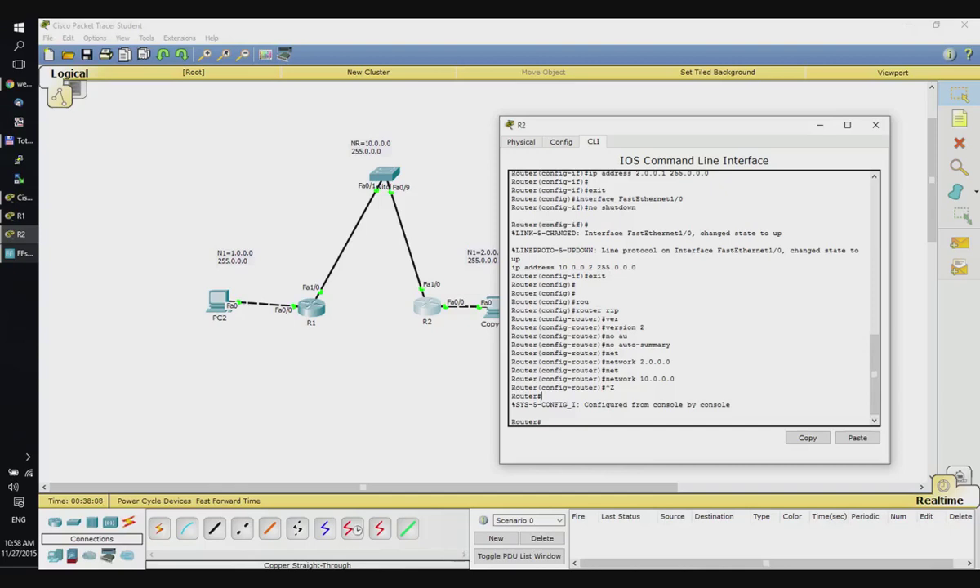
text(h)
key(Tab)
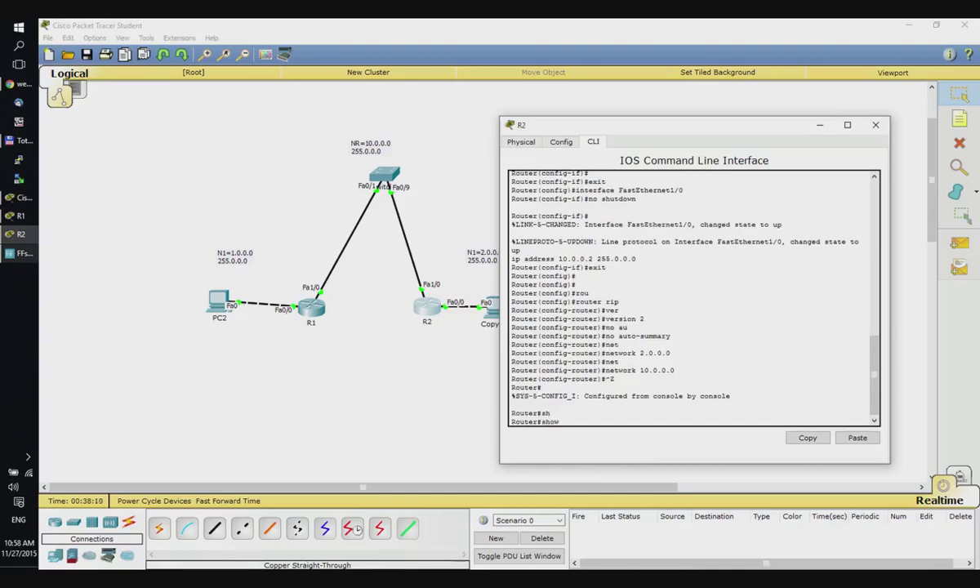
text(ip)
text(ro)
key(Tab)
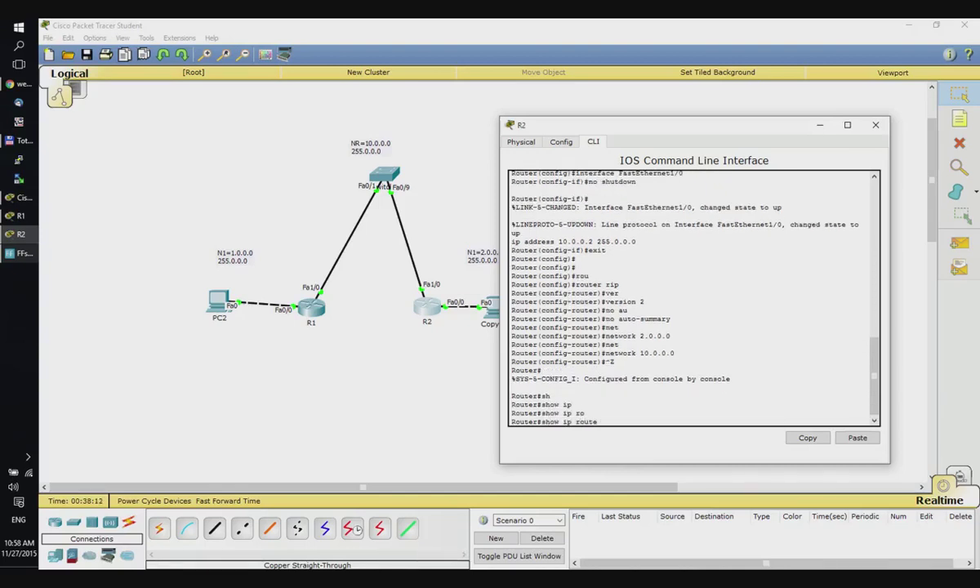
key(Return)
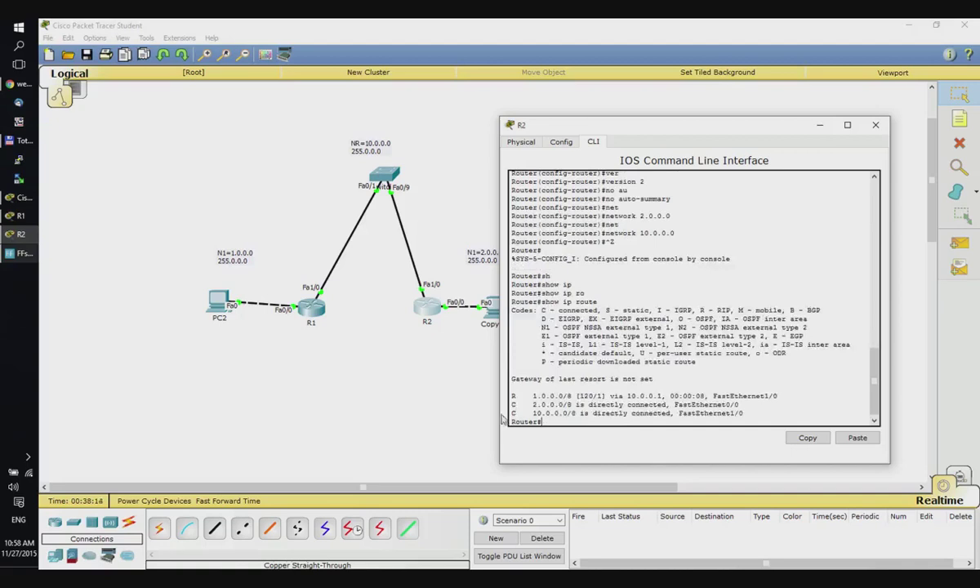
drag(511, 404, 743, 413)
click(560, 395)
drag(513, 395, 757, 395)
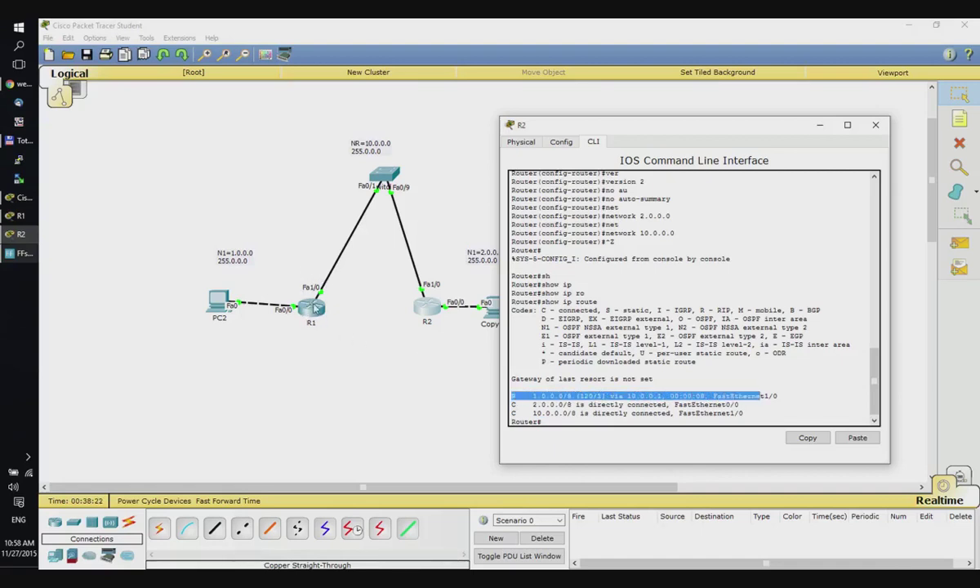
Step: Display R1's routing table with show ip route and examine its directly connected and RIP-learned routes
click(309, 312)
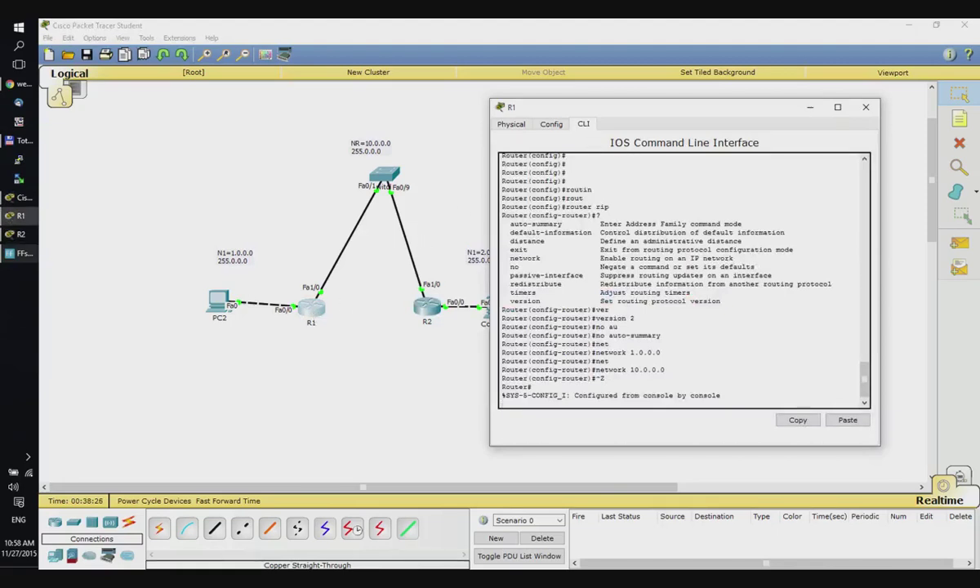
key(Return)
text(sh)
key(Tab)
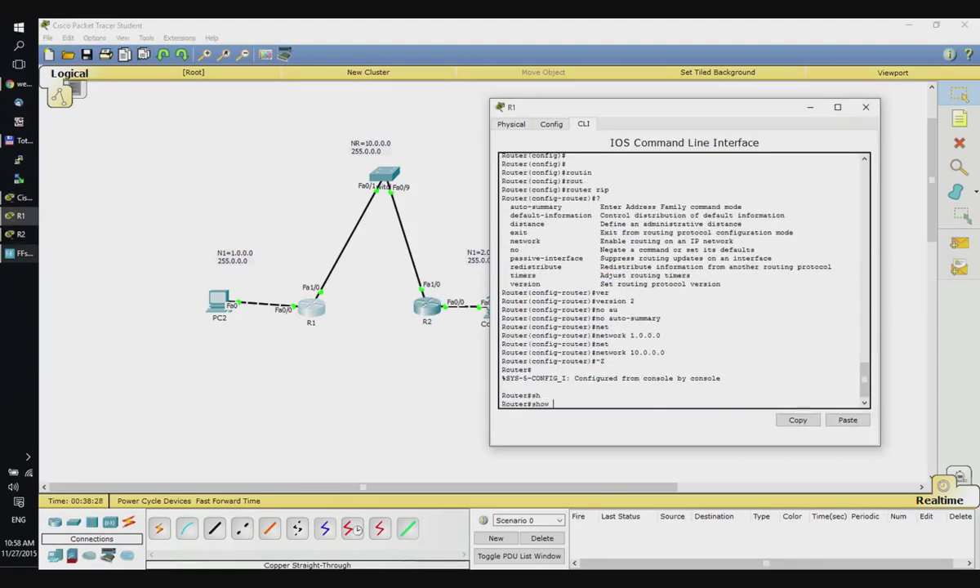
text(ip rou)
key(Tab)
key(Return)
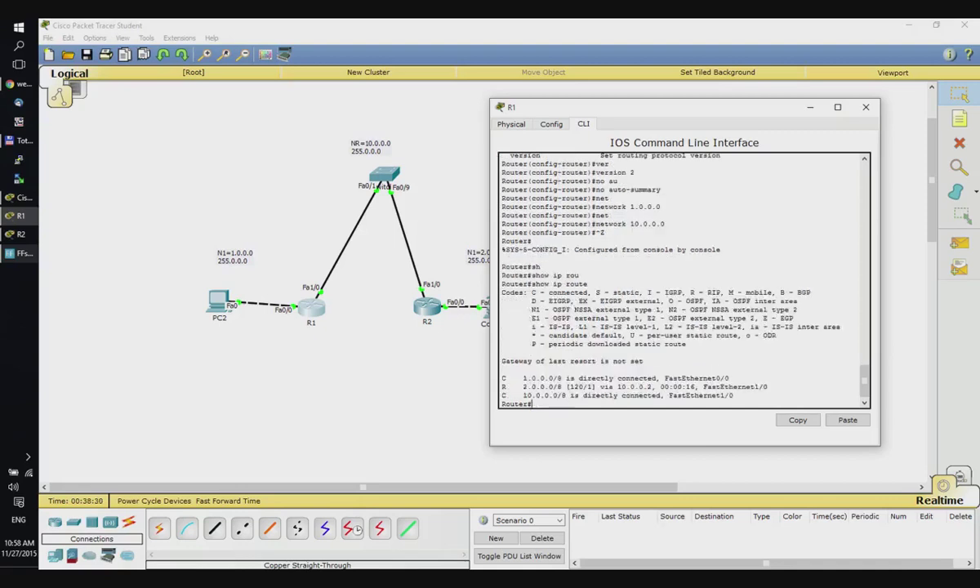
drag(501, 378, 579, 378)
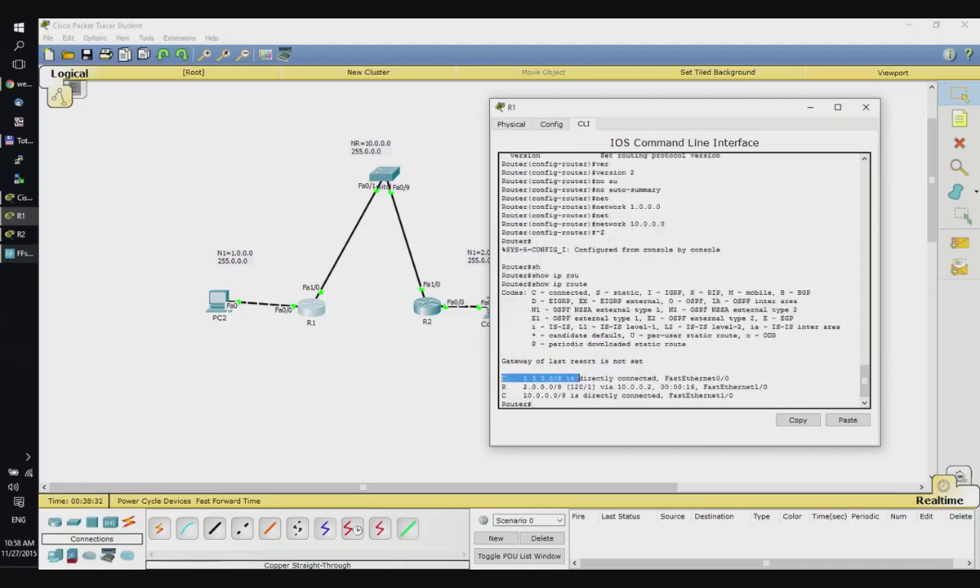
drag(501, 395, 586, 395)
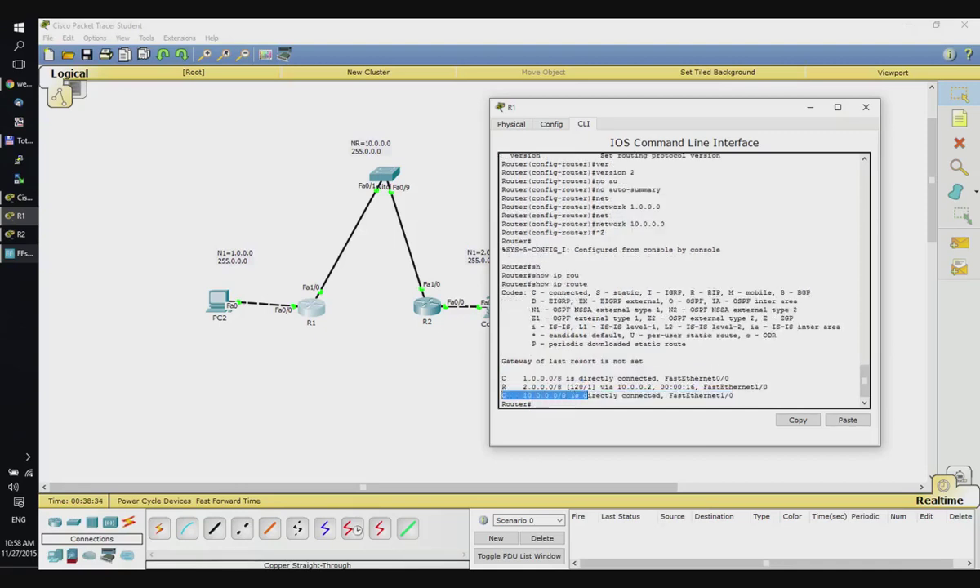
drag(501, 387, 653, 387)
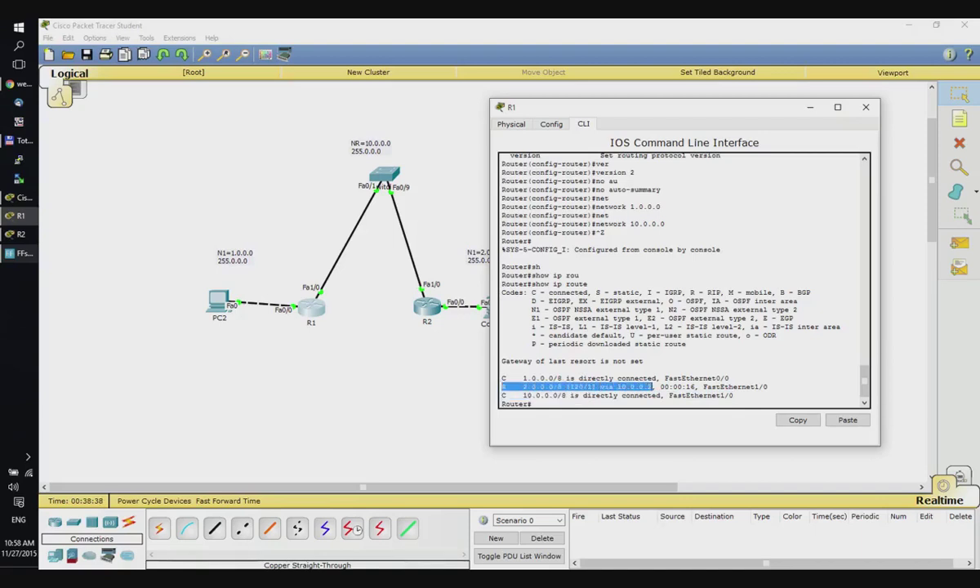
click(865, 107)
Step: Turn on R3's FastEthernet0/0 port and set its IP address to 3.0.0.1 with subnet mask 255.0.0.0
mouse_move(602, 301)
mouse_down()
mouse_move(621, 243)
mouse_move(639, 312)
mouse_move(613, 312)
mouse_up()
click(613, 309)
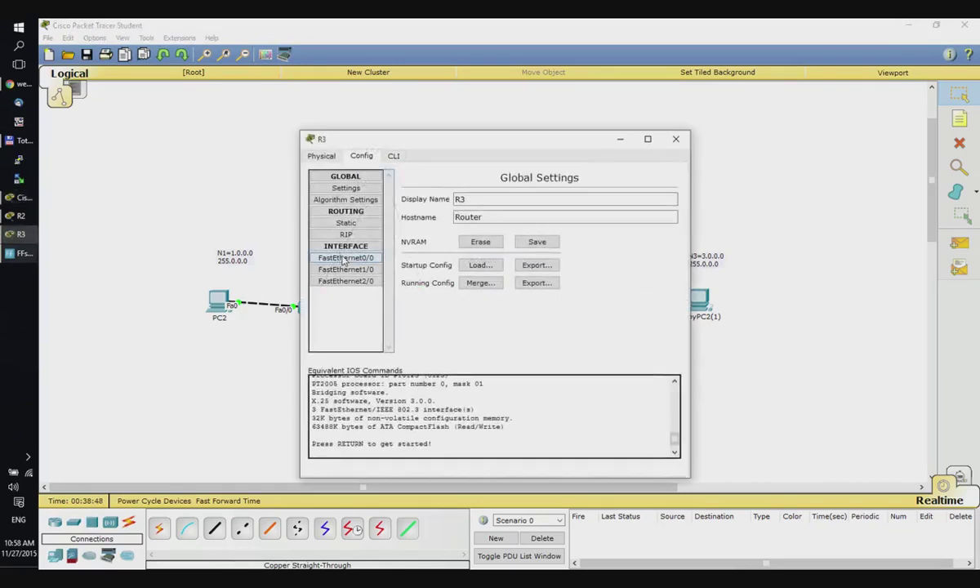
click(344, 257)
click(659, 189)
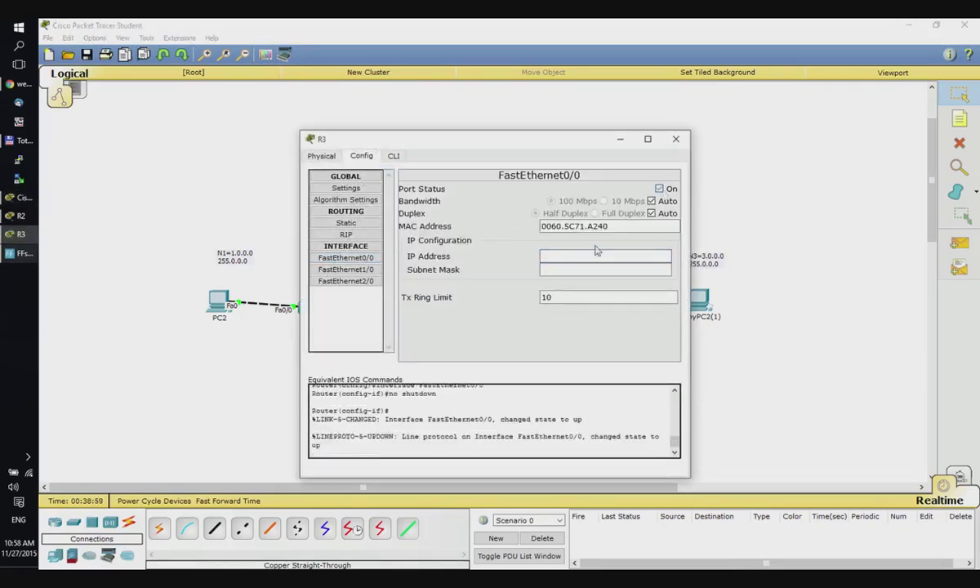
text(3.0.0.0)
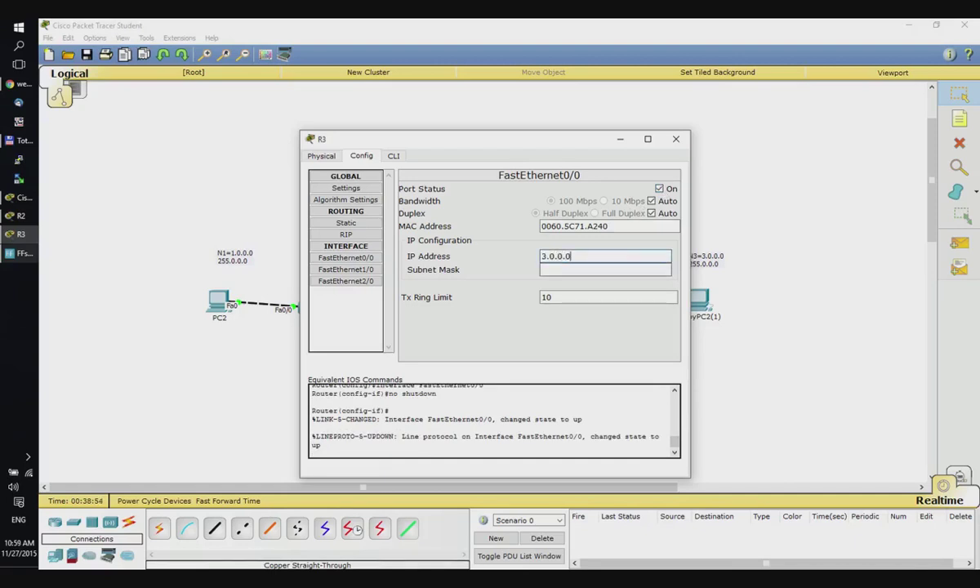
key(Tab)
key(Return)
key(shift+Tab)
text(3.0.0.1)
key(Tab)
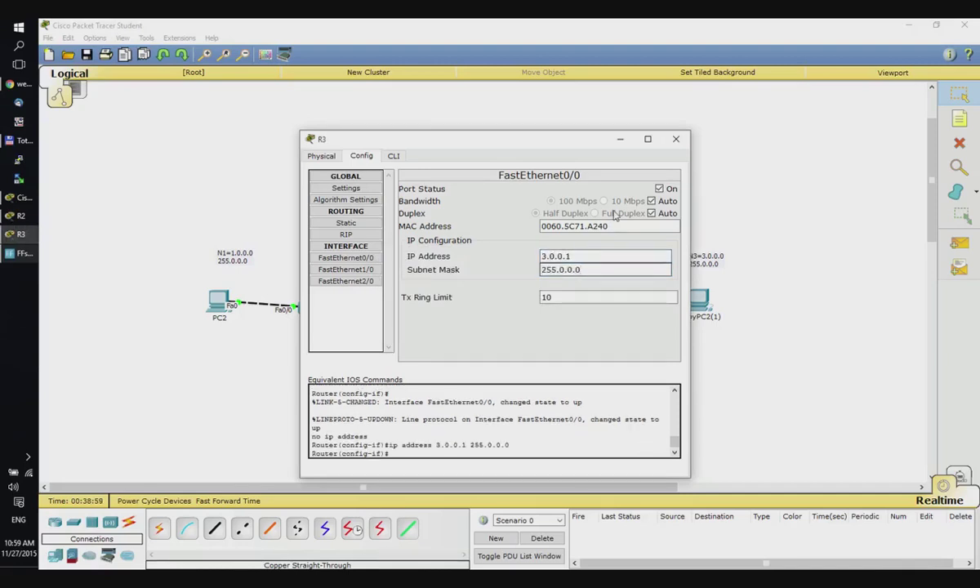
Step: Turn on R3's FastEthernet1/0 port and set its IP address to 10.0.0.3 with subnet mask 255.0.0.0
click(359, 269)
click(658, 188)
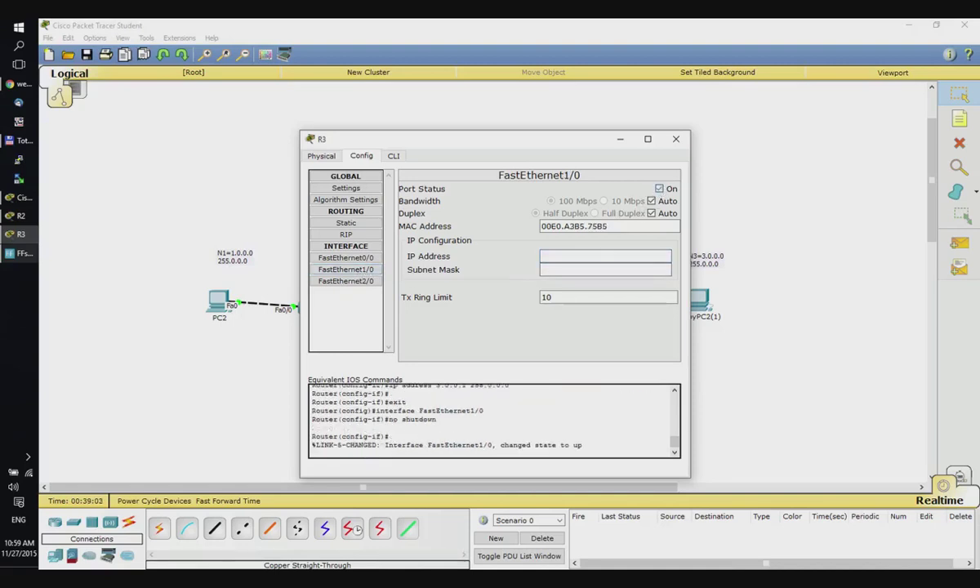
text(10.0.0.3)
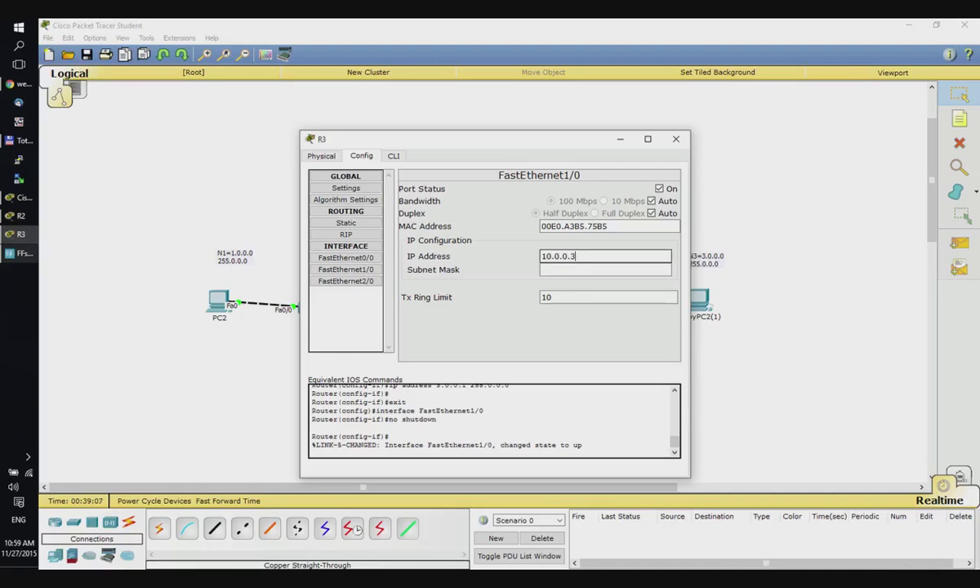
key(Tab)
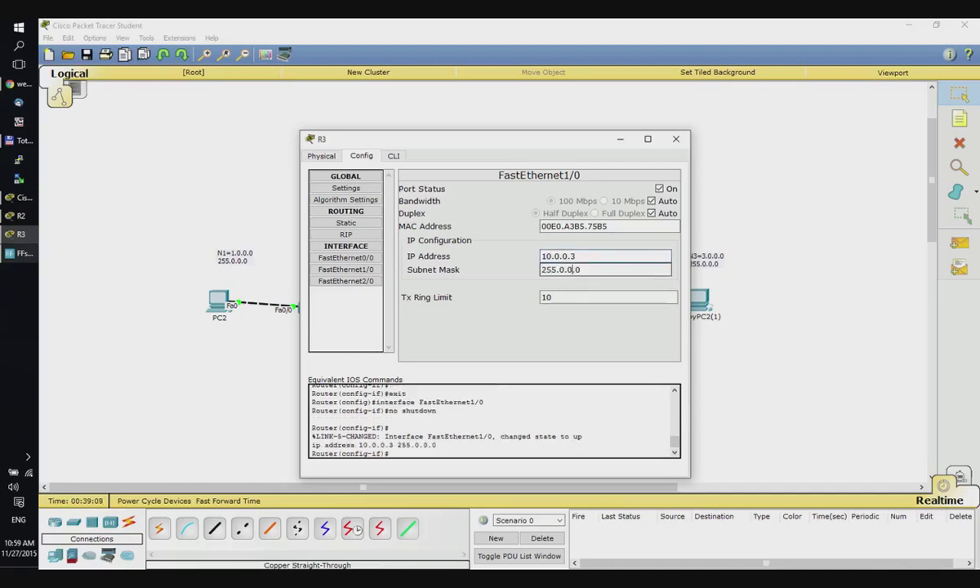
Step: Connect R3's FastEthernet1/0 to the switch's FastEthernet0/2 with a copper straight-through cable
click(406, 156)
drag(462, 142, 363, 307)
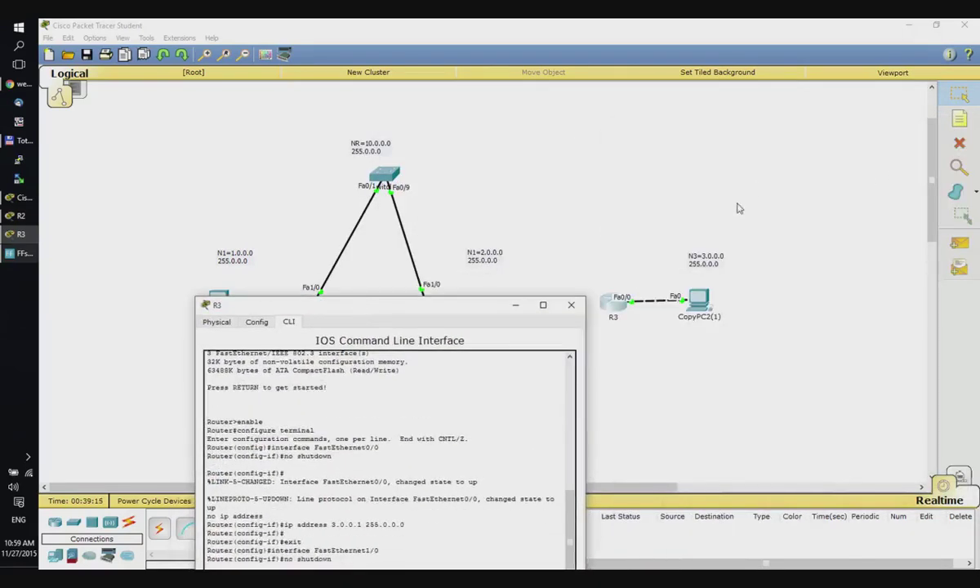
click(659, 430)
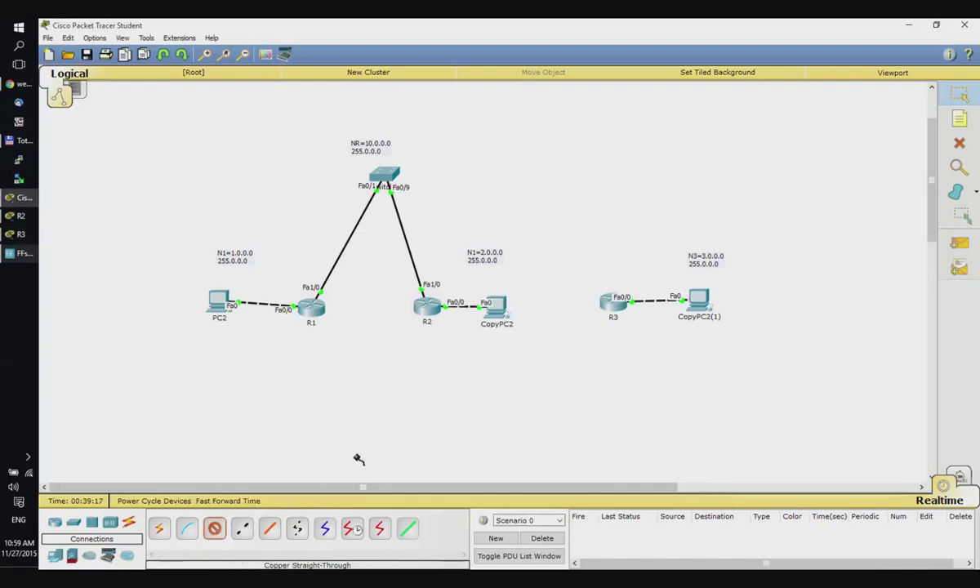
click(608, 298)
click(645, 327)
click(395, 178)
click(396, 178)
click(437, 209)
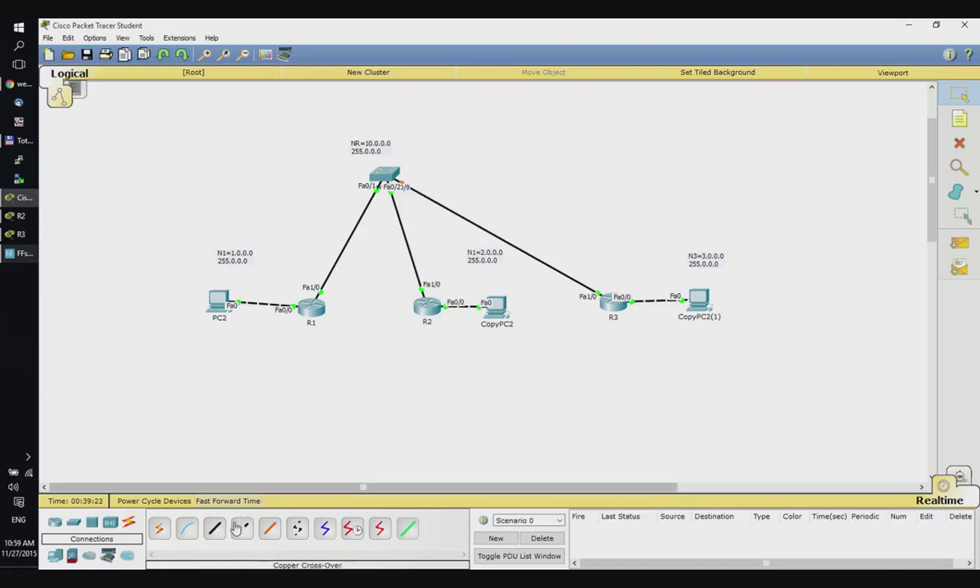
Step: Leave R3's configuration mode and display its routing table with show ip route, examining the directly connected routes
click(627, 313)
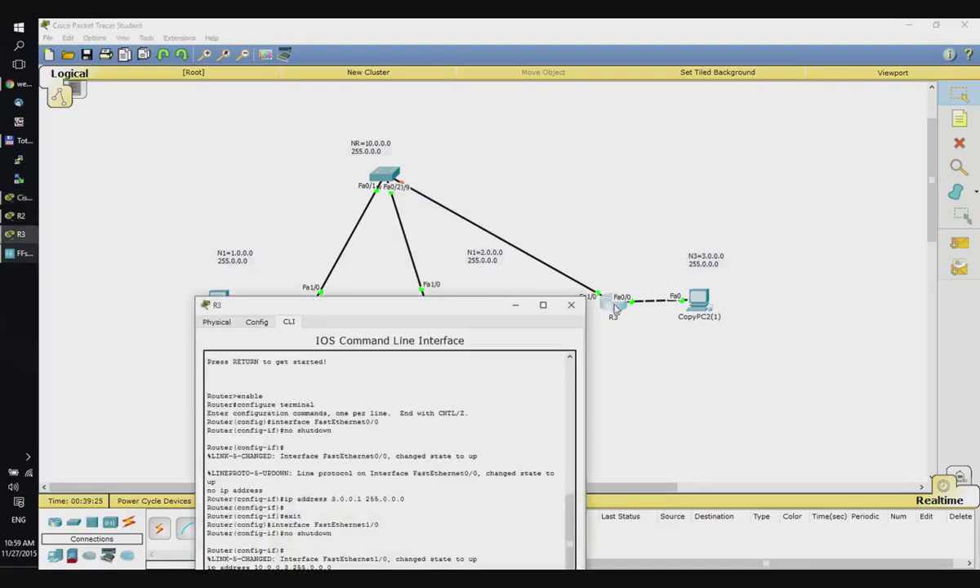
drag(455, 318, 562, 140)
key(Return)
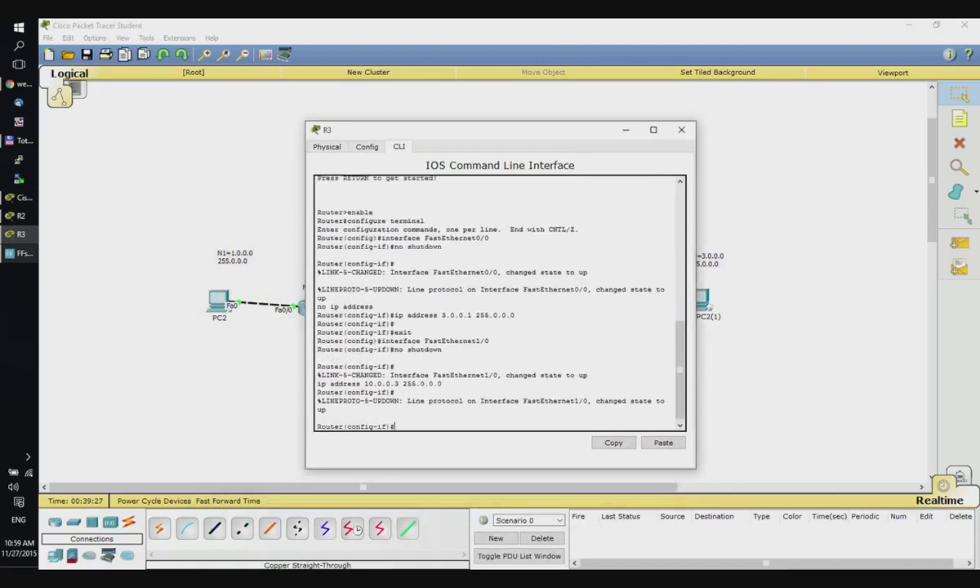
key(ctrl+z)
text(sh ip )
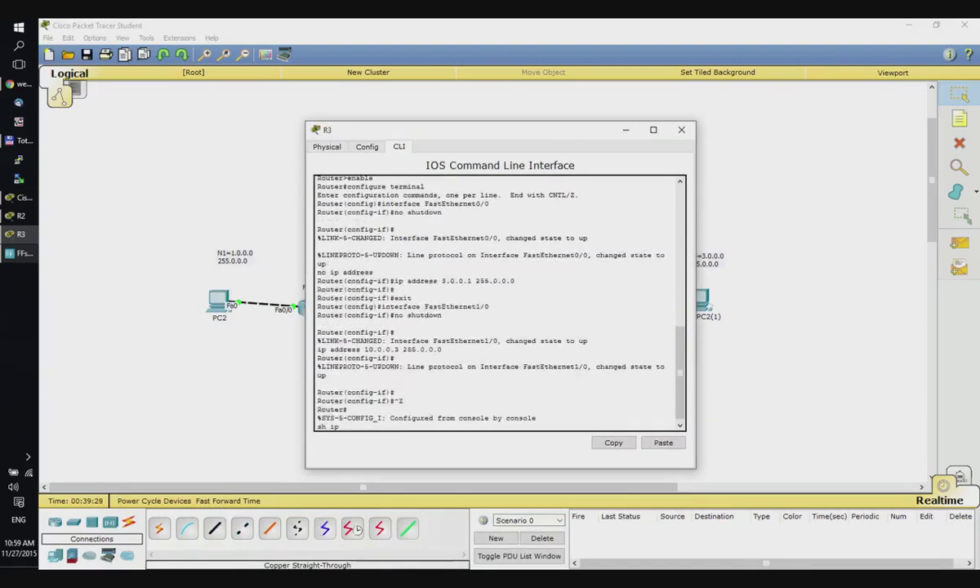
text(ro)
key(Tab)
key(Return)
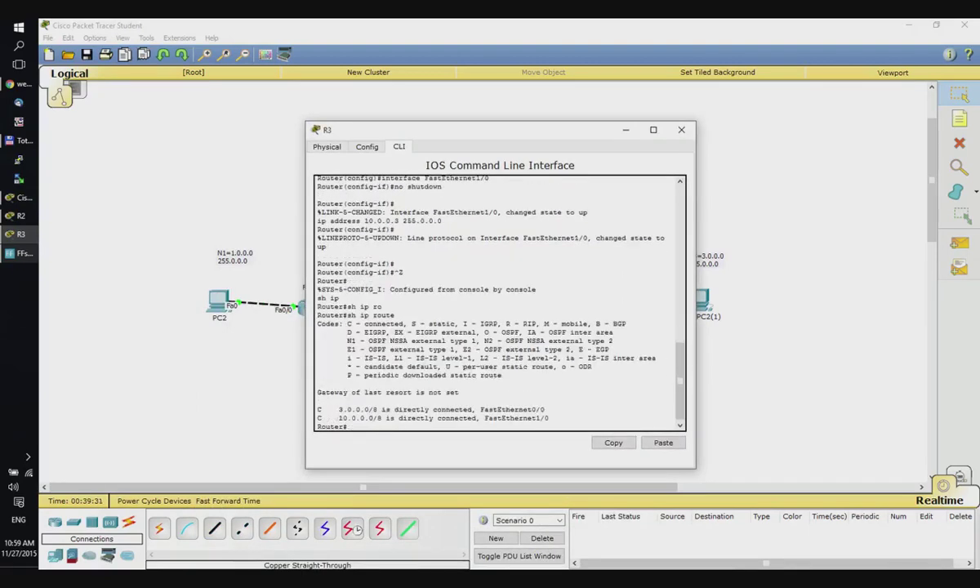
drag(454, 132, 889, 113)
drag(752, 390, 822, 399)
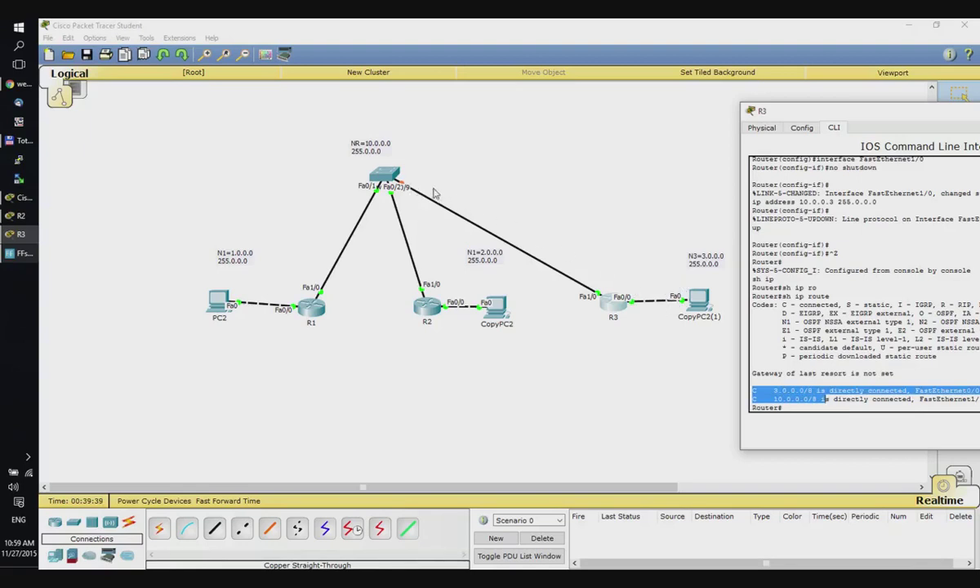
Step: Move the switch so it sits directly above R2, and bring R3's command line back into full view
drag(388, 176, 437, 186)
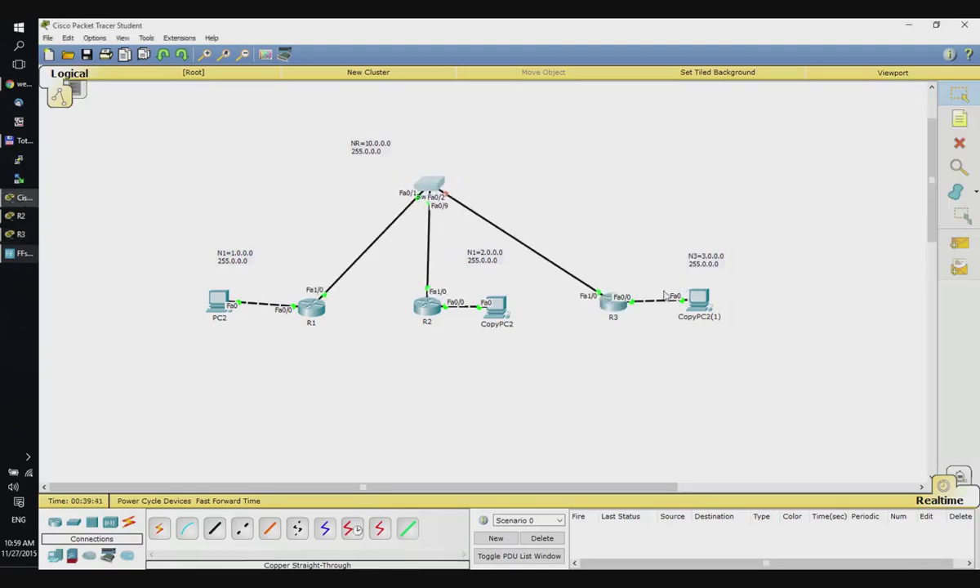
click(608, 305)
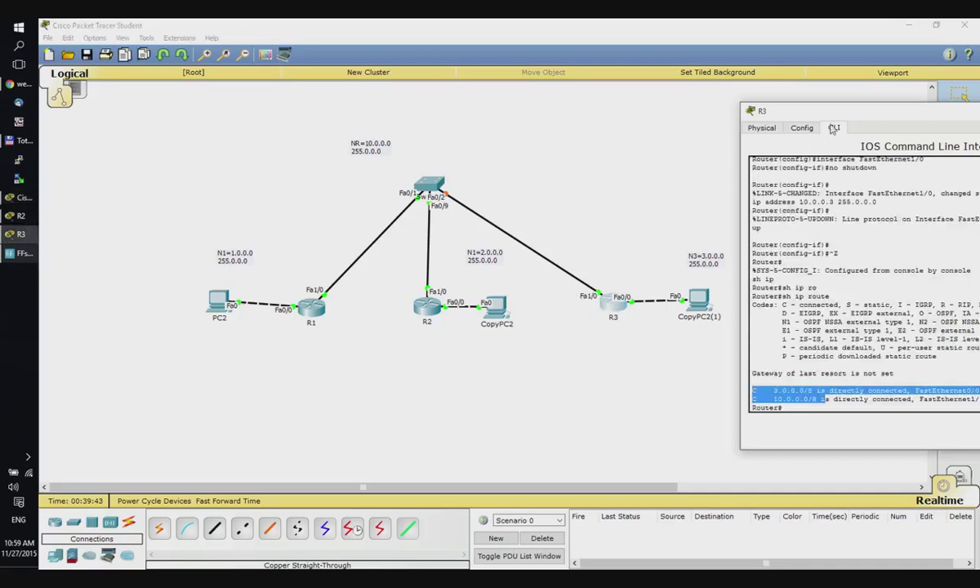
drag(875, 119, 653, 119)
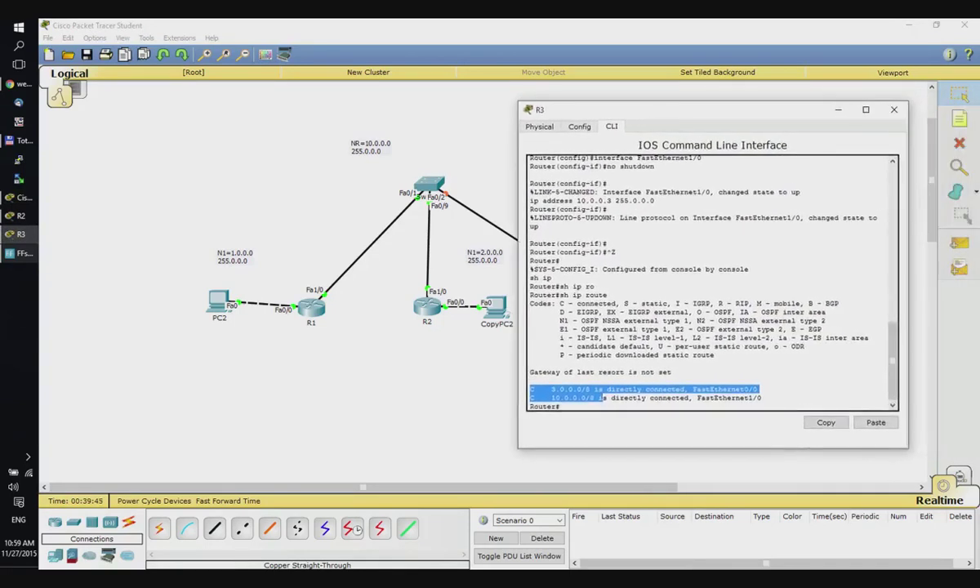
click(711, 321)
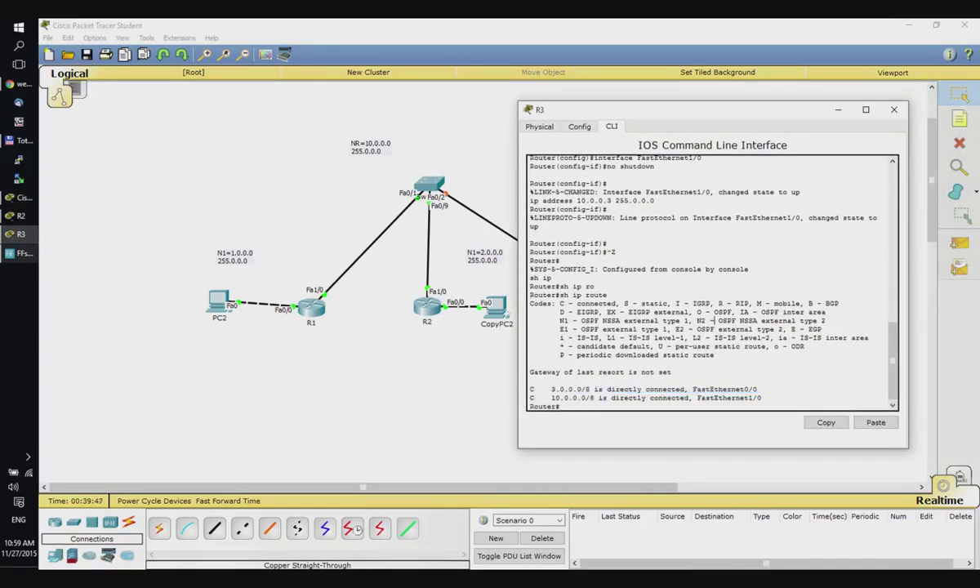
Step: Enter global configuration mode on R3 and enable RIP routing using version 2 with no auto-summary
text(conf)
key(Tab)
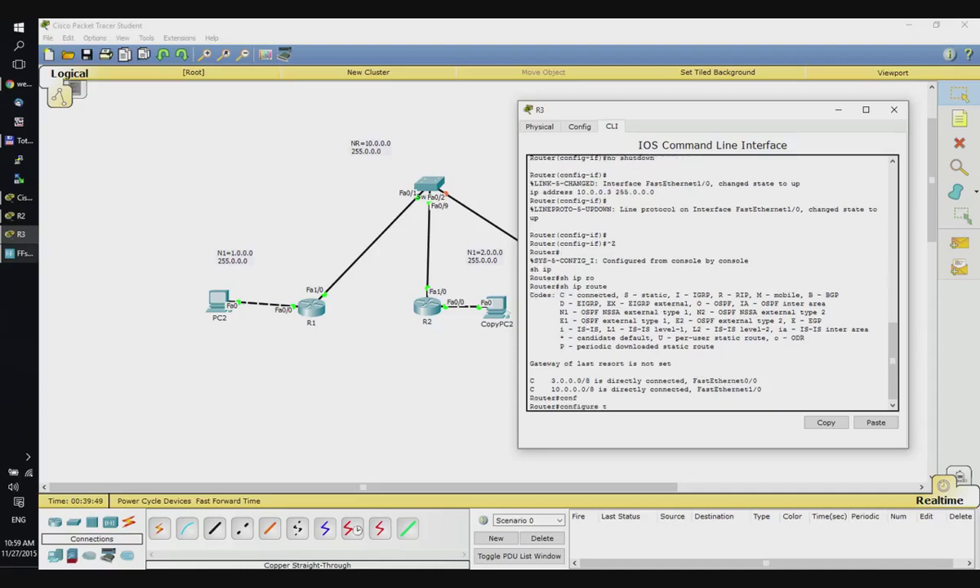
key(Return)
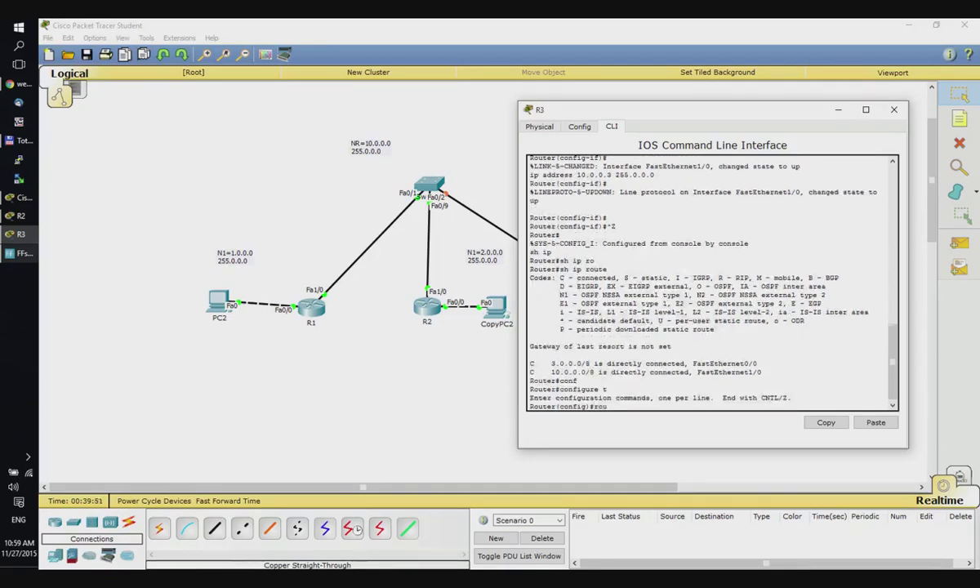
text(te)
key(Tab)
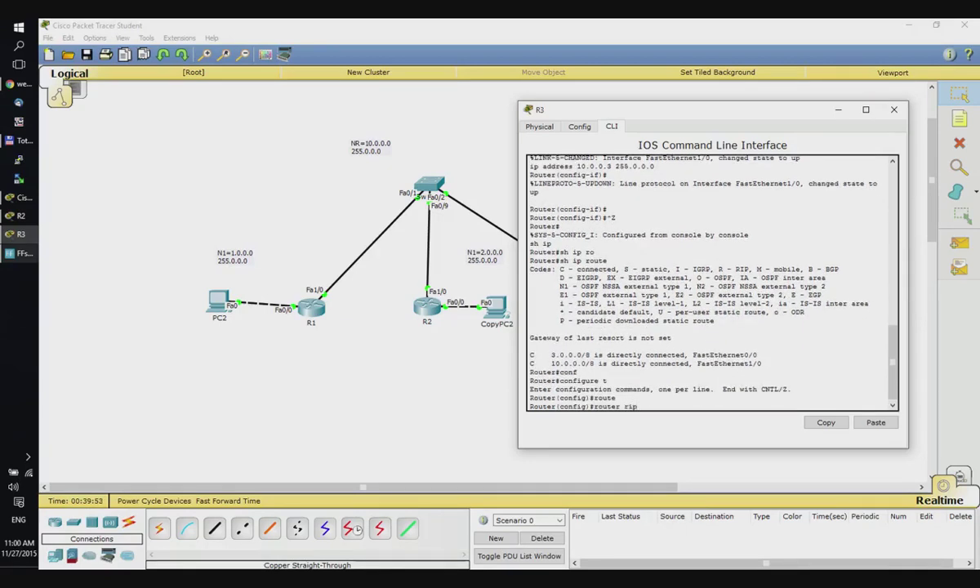
key(Return)
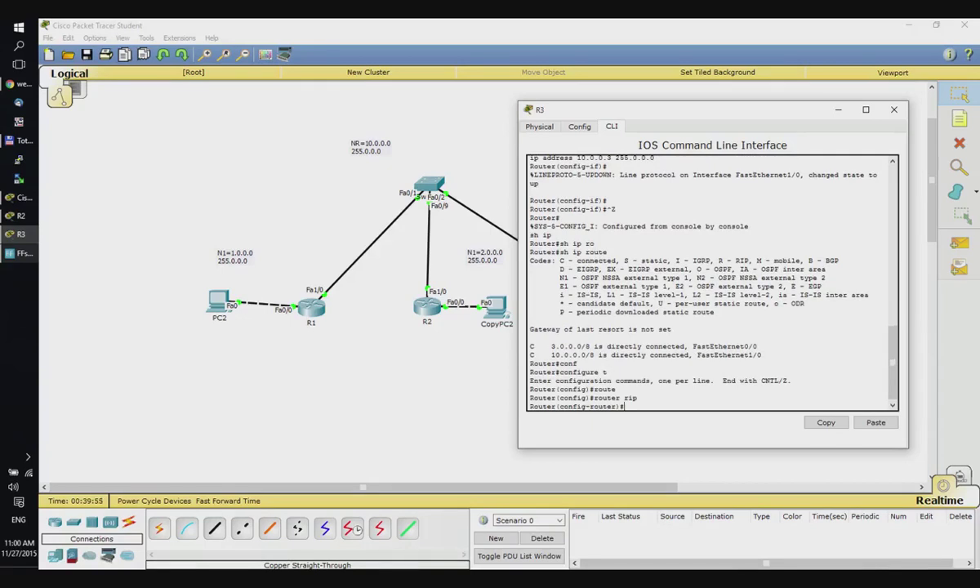
text(ver 2)
key(Return)
text(no au)
key(Tab)
key(Return)
Step: Advertise networks 3.0.0.0 and 10.0.0.0 in R3's RIP configuration and return to privileged mode
text(net)
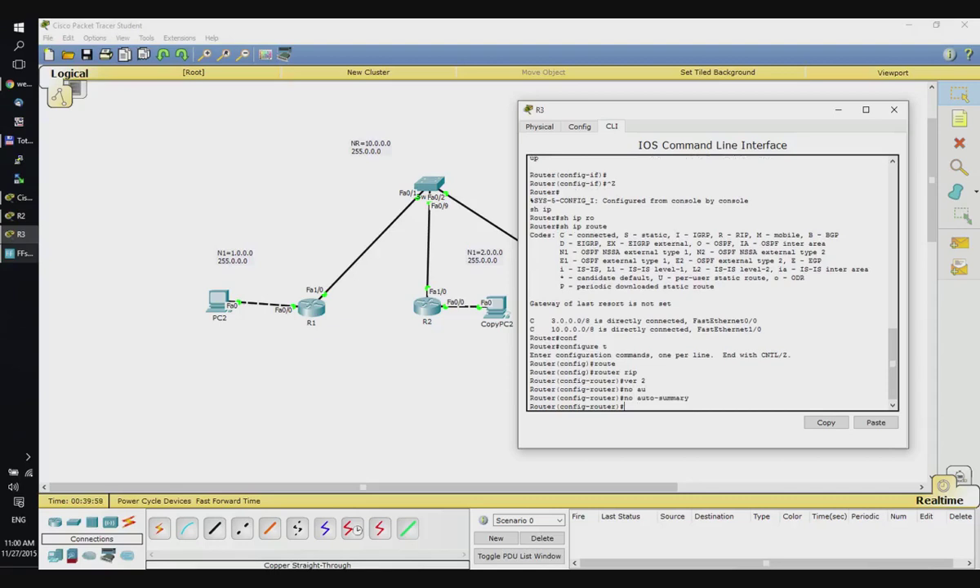
key(Tab)
text(3.0.0.0)
key(Return)
text(ne)
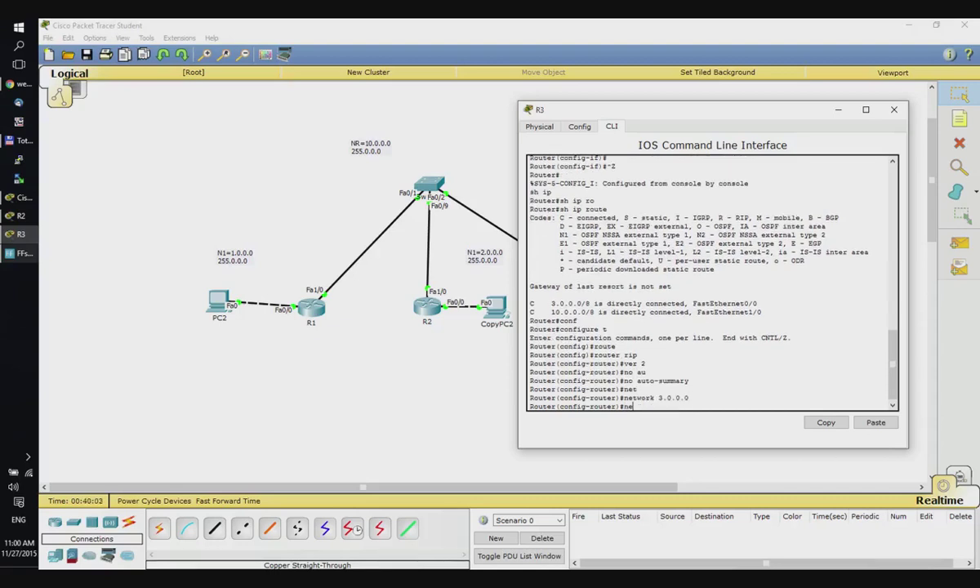
text(t)
key(Tab)
text(10.0.0.0)
key(Return)
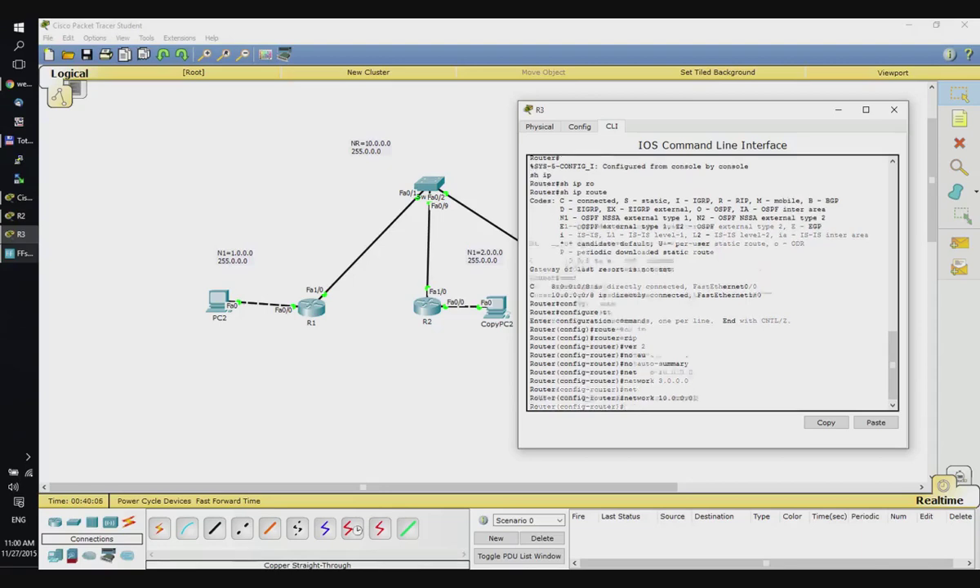
key(ctrl+z)
key(Return)
Step: Display R3's routing table with show ip route, running the command twice to check for RIP-learned routes
text(show i)
key(Tab)
text(ip)
key(Tab)
text(r)
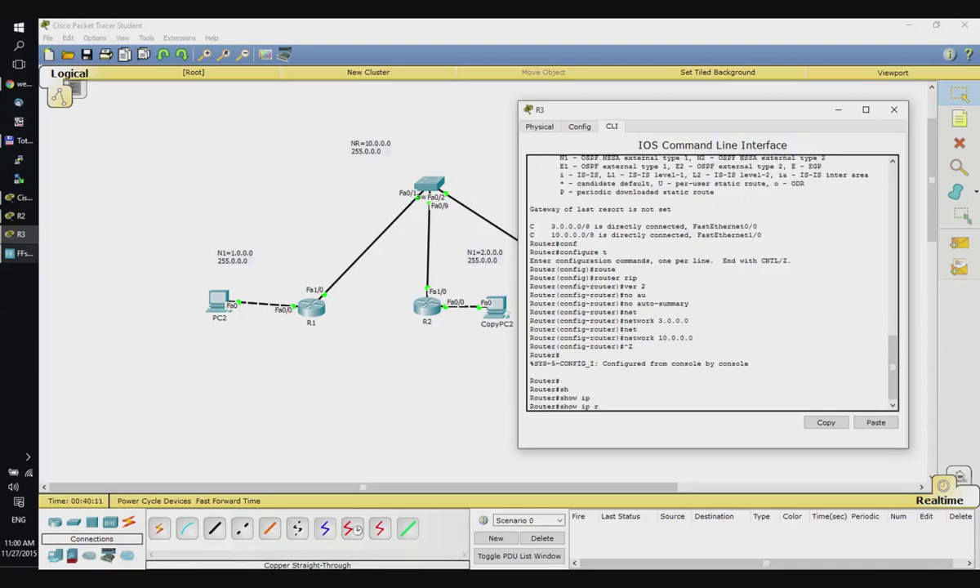
text(o)
key(Tab)
text(ute)
key(Return)
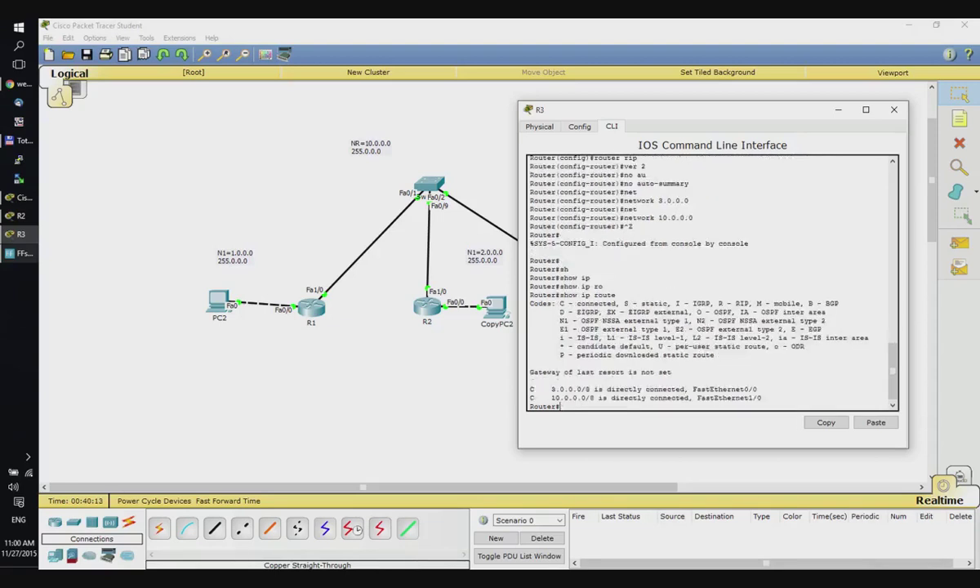
key(Up)
key(Return)
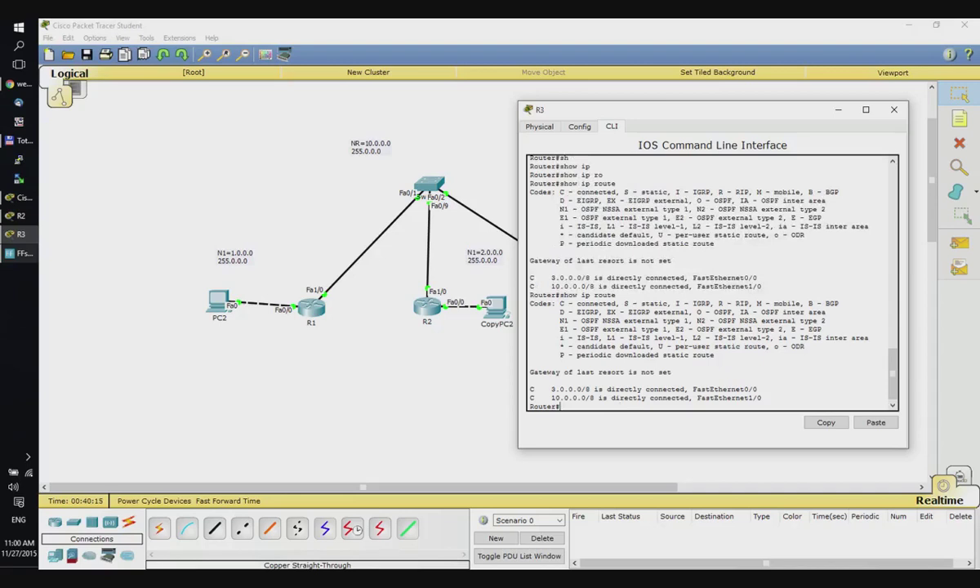
Step: Display R3's routing table again with show ip route, repeating the command and highlighting the RIP-learned route to 1.0.0.0
key(Up)
key(Return)
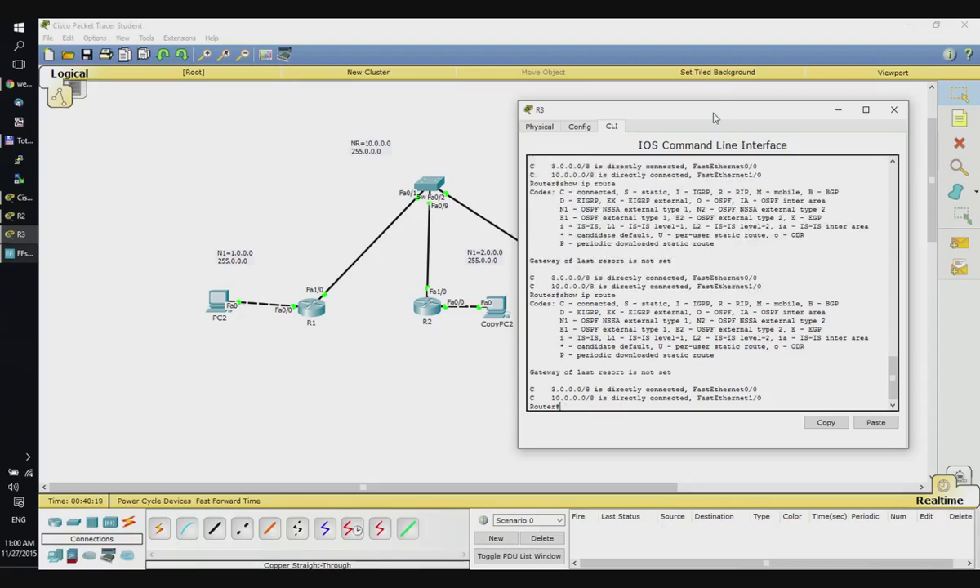
drag(674, 111, 800, 117)
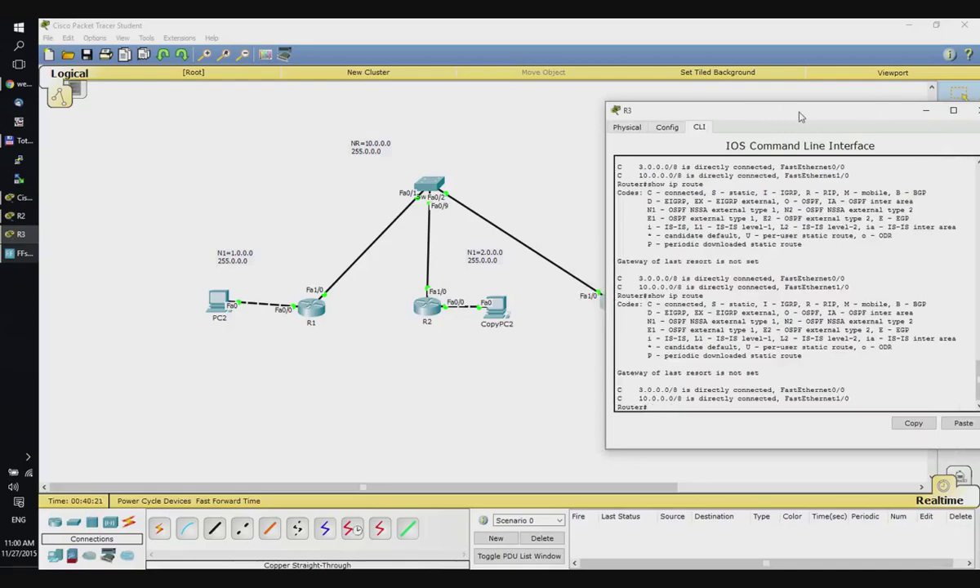
drag(807, 106, 485, 175)
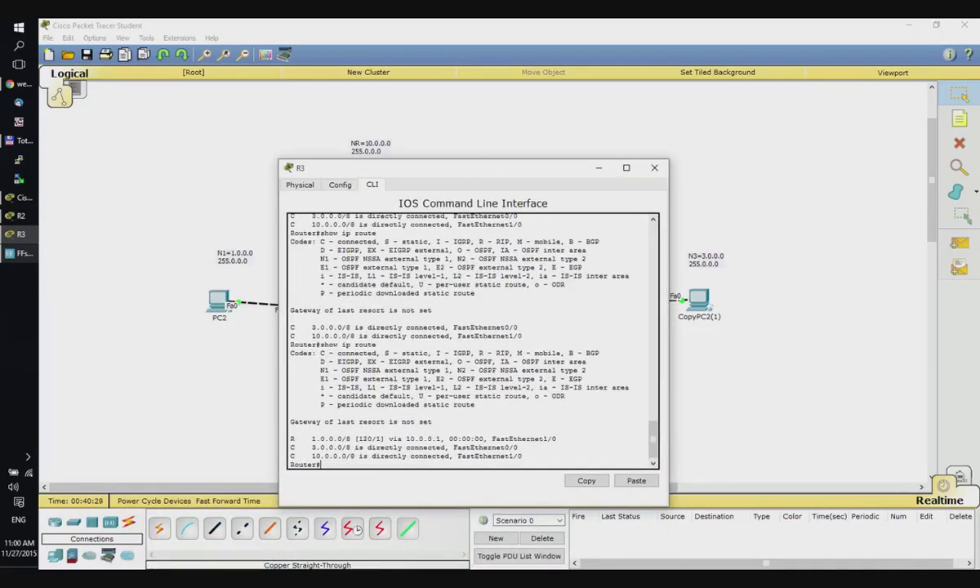
drag(292, 447, 521, 456)
drag(292, 438, 445, 439)
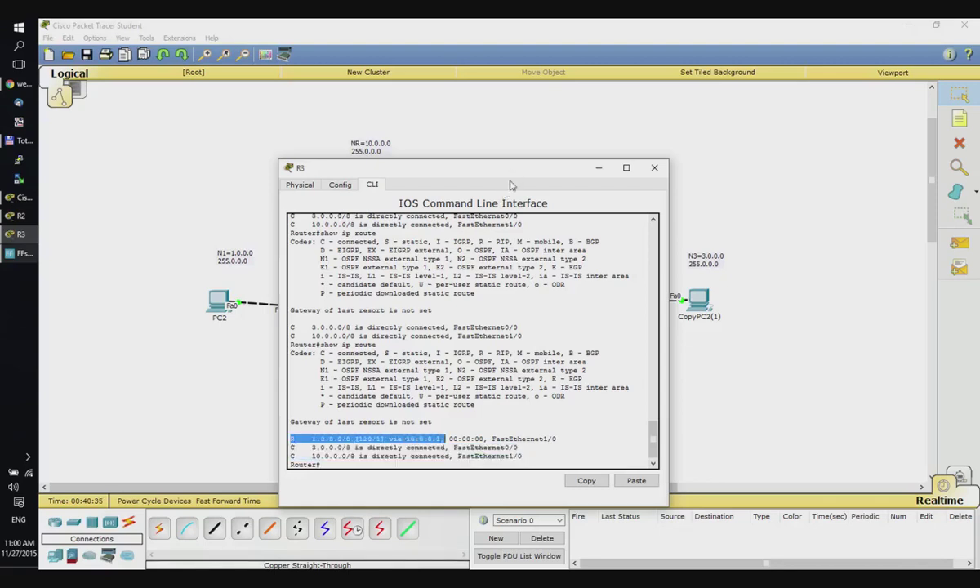
Step: Refresh R3's routing table once more, highlight both RIP-learned routes, and close R3's window
key(ctrl+c)
key(Up)
key(Return)
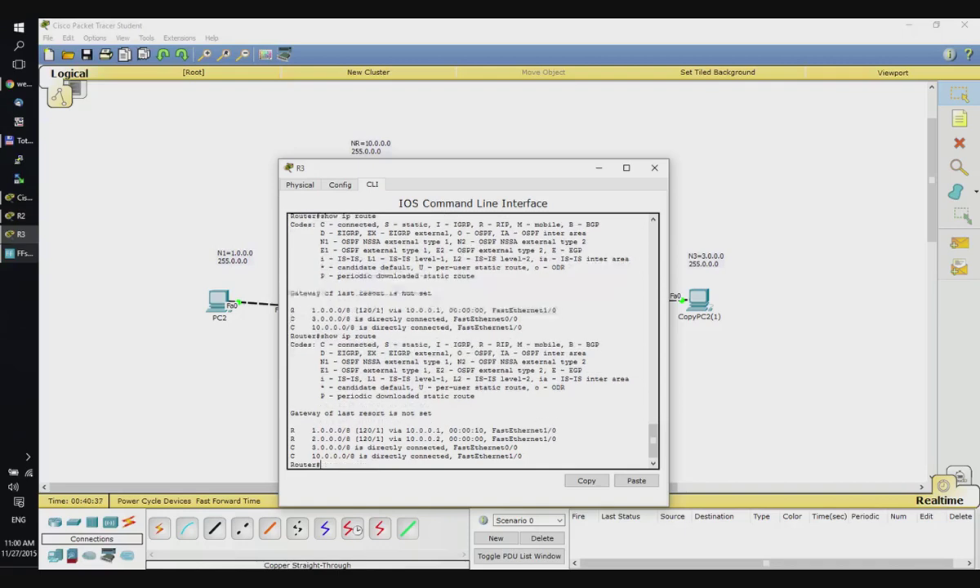
drag(289, 429, 494, 438)
drag(495, 167, 687, 150)
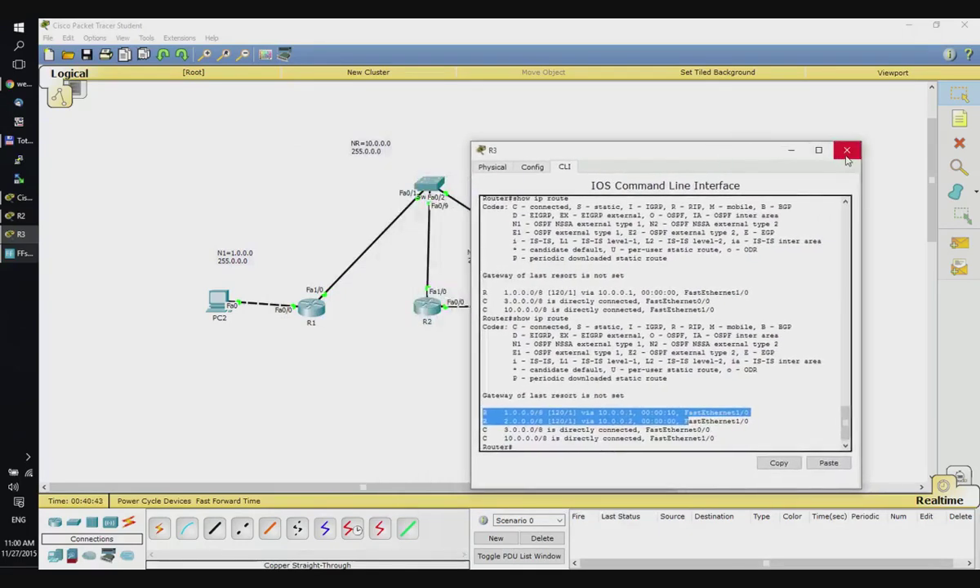
click(845, 151)
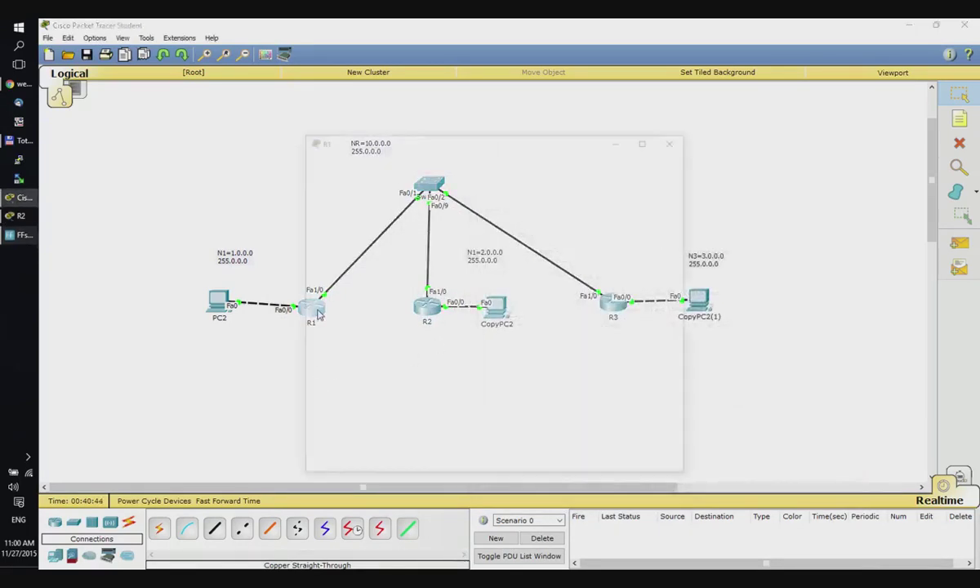
Step: Run show ip route on R1, highlight the RIP routes in the earlier and latest output, and close R1's window
click(311, 309)
key(Up)
key(Return)
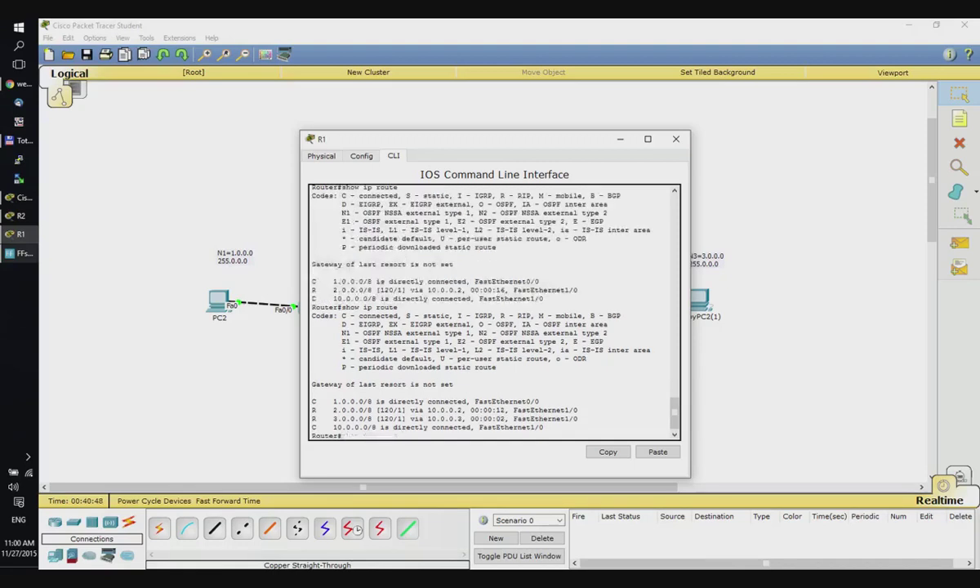
drag(317, 290, 564, 291)
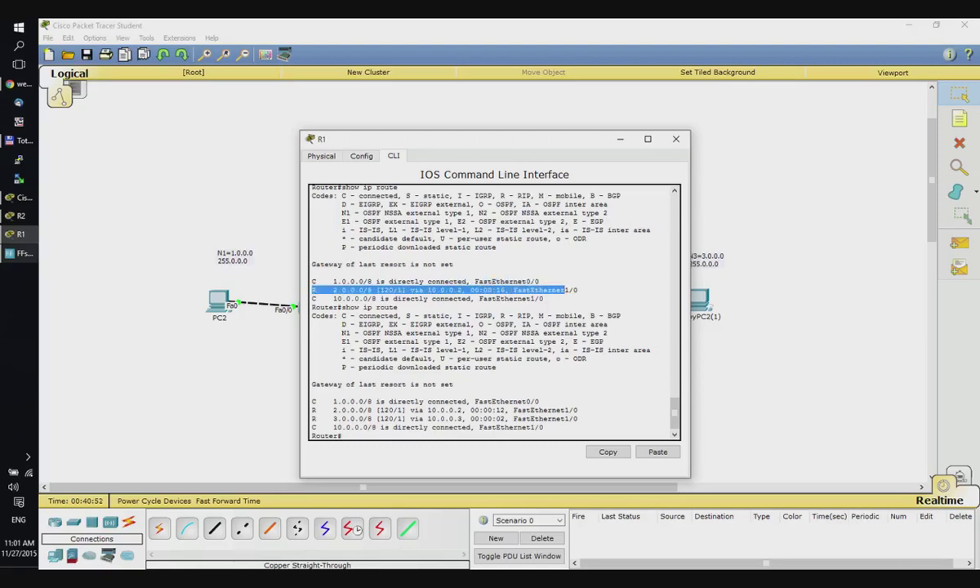
drag(311, 410, 578, 418)
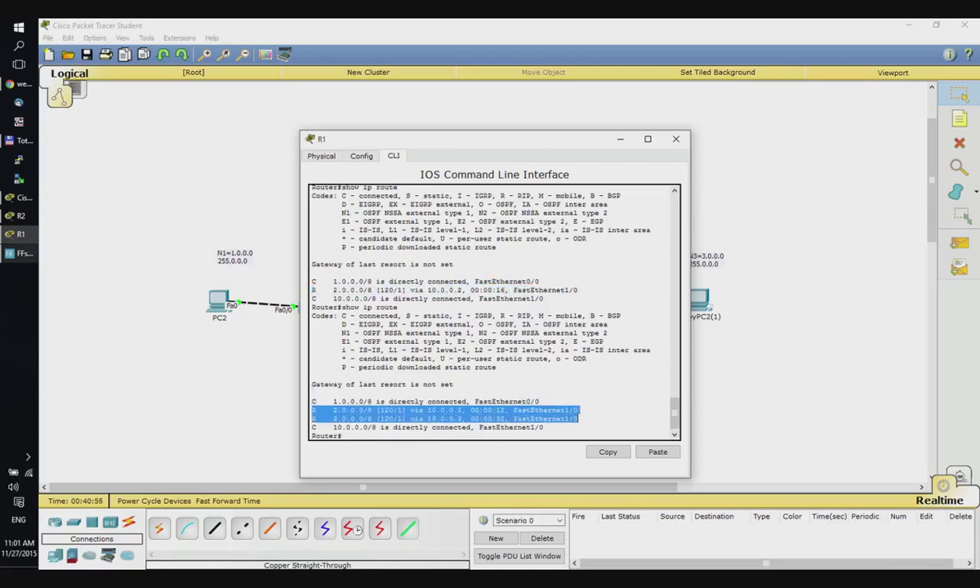
click(676, 142)
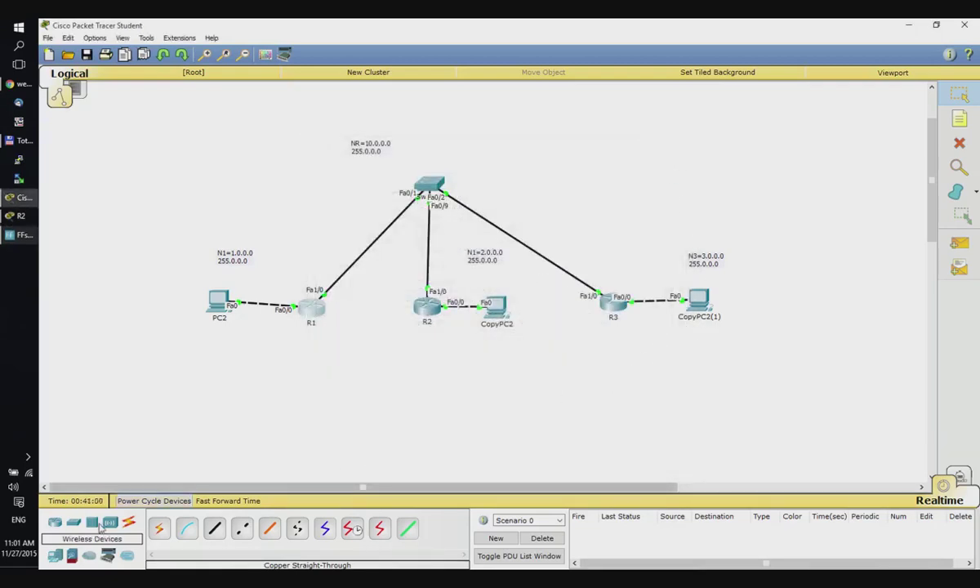
Step: Place a new router and a new PC side by side in the empty area above R3's network
drag(55, 529, 723, 162)
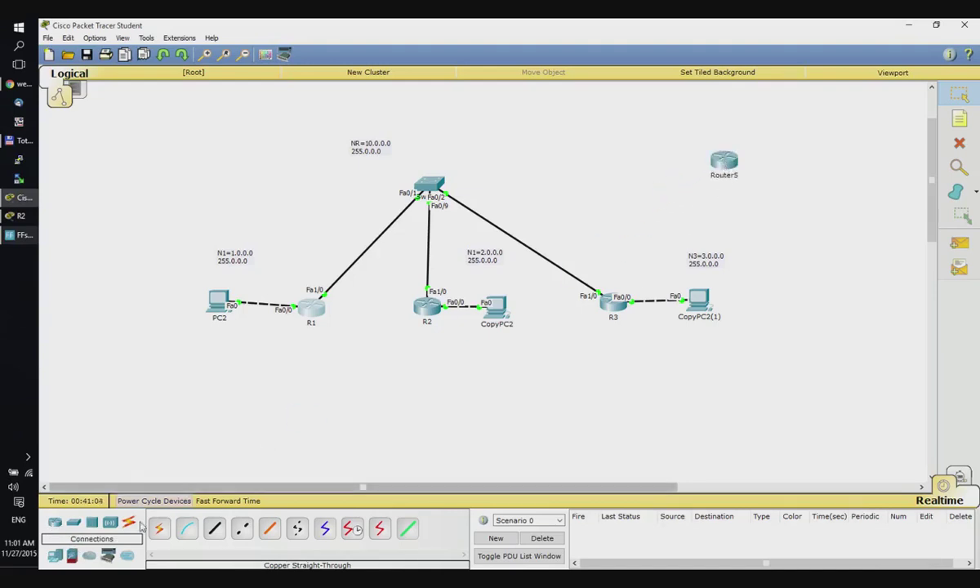
drag(56, 524, 820, 163)
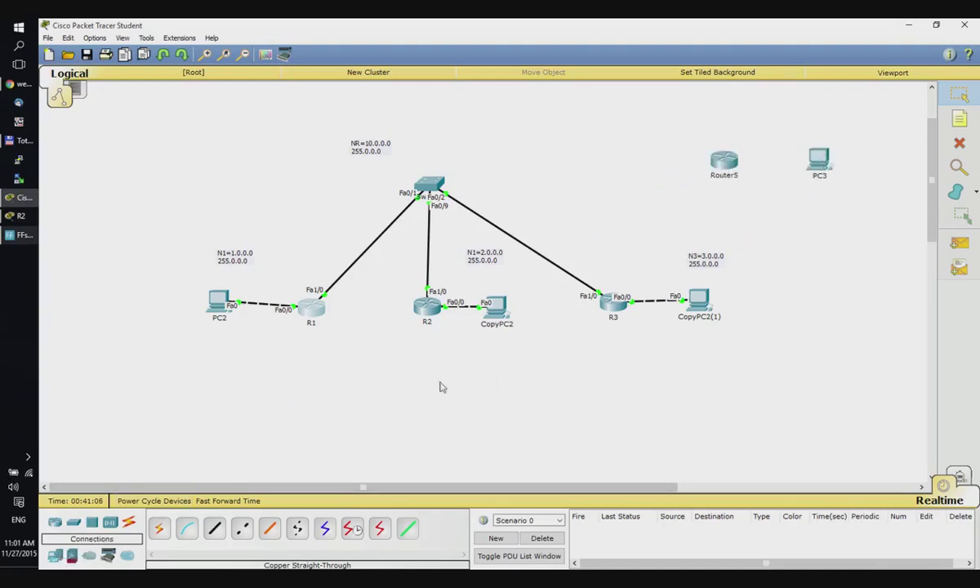
Step: Try to connect PC3 to Router5 with a copper cross-over cable
click(214, 528)
click(241, 528)
click(815, 179)
click(850, 172)
click(729, 164)
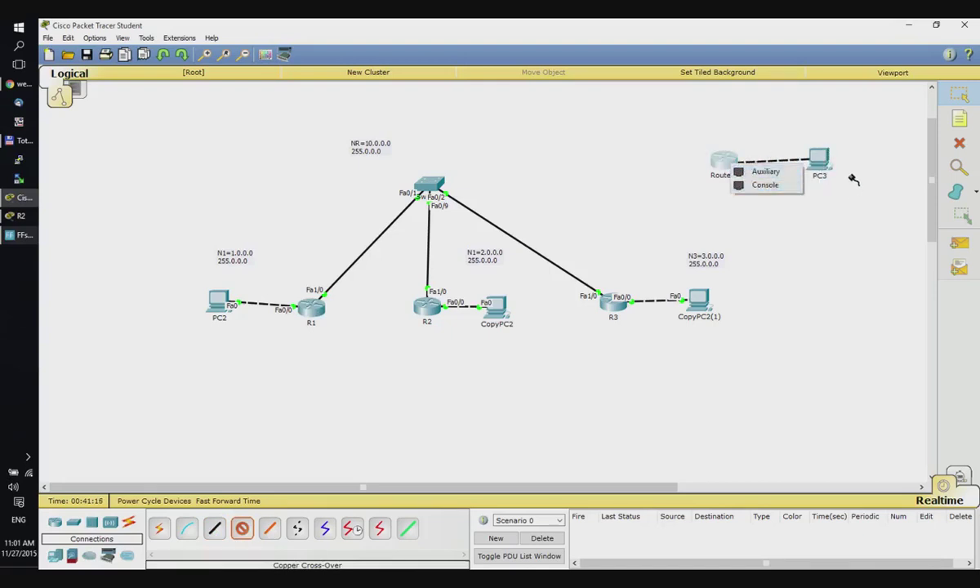
key(Escape)
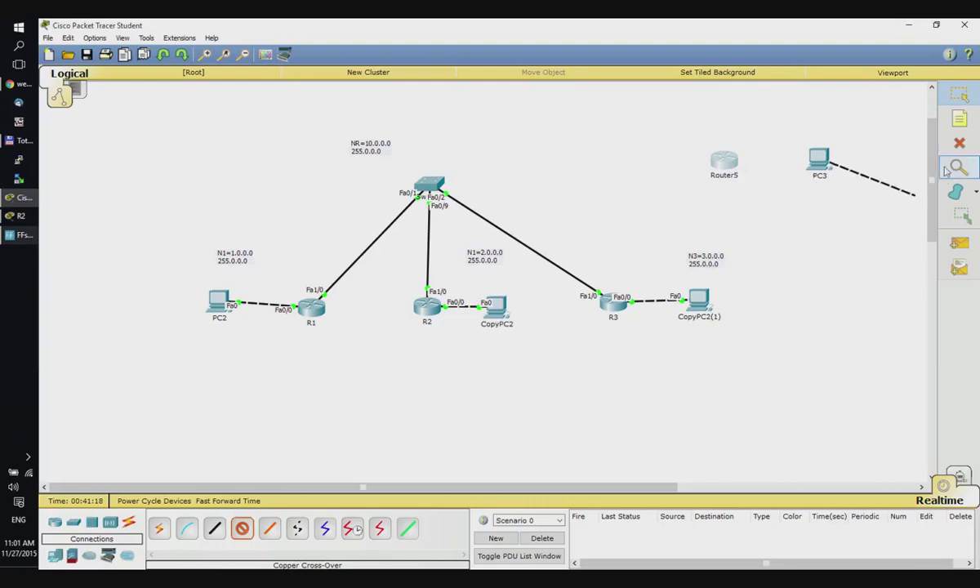
Step: Delete Router5 and place an 1841 router in its position beside PC3
key(Delete)
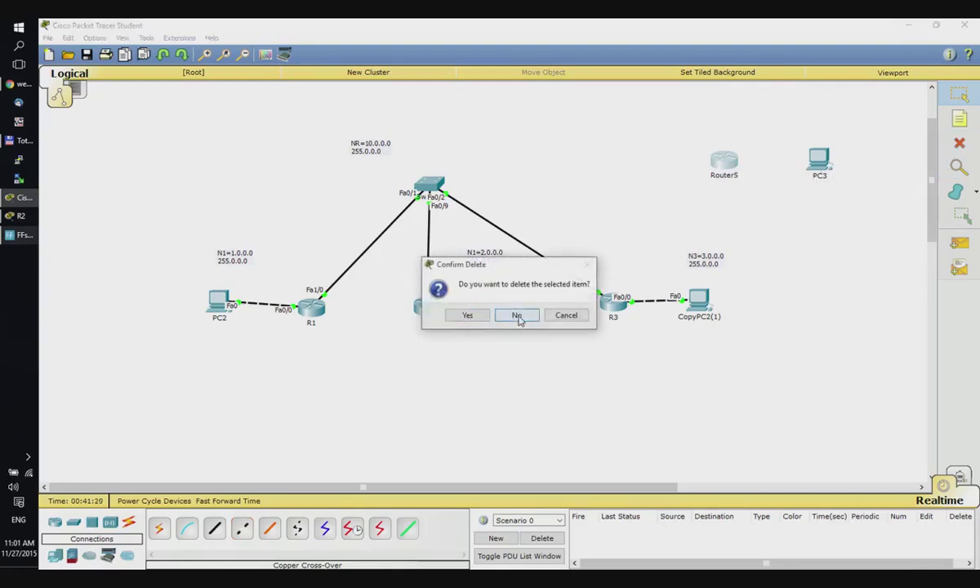
click(516, 314)
click(724, 161)
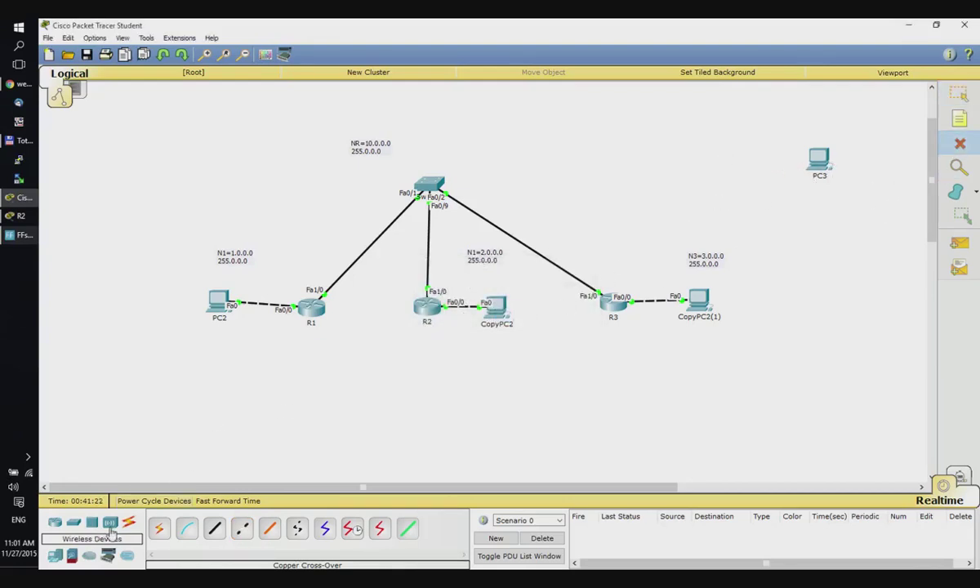
click(55, 523)
drag(159, 526, 724, 155)
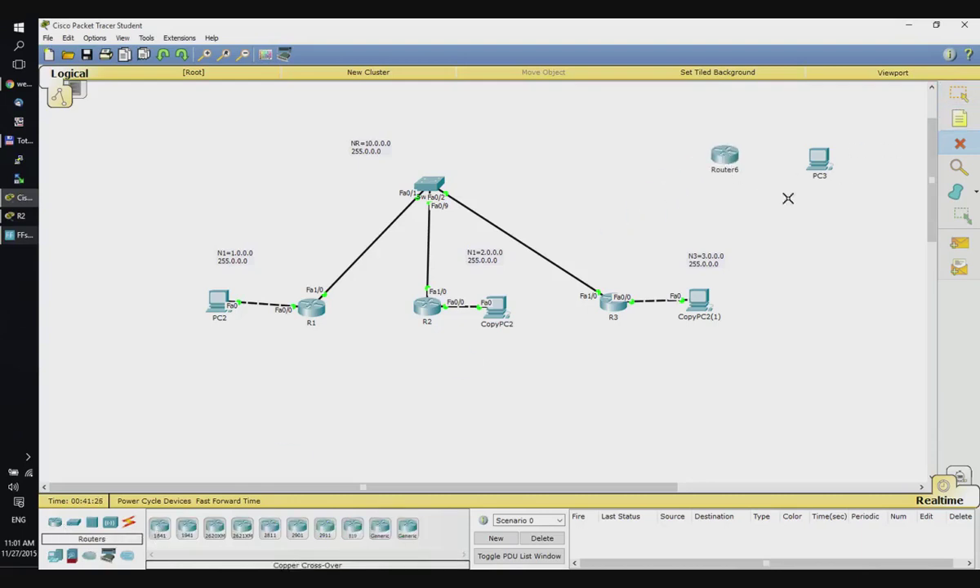
Step: Connect PC3's FastEthernet port to FastEthernet0/0 of the new 1841 router with a copper cross-over cable
click(128, 522)
click(242, 529)
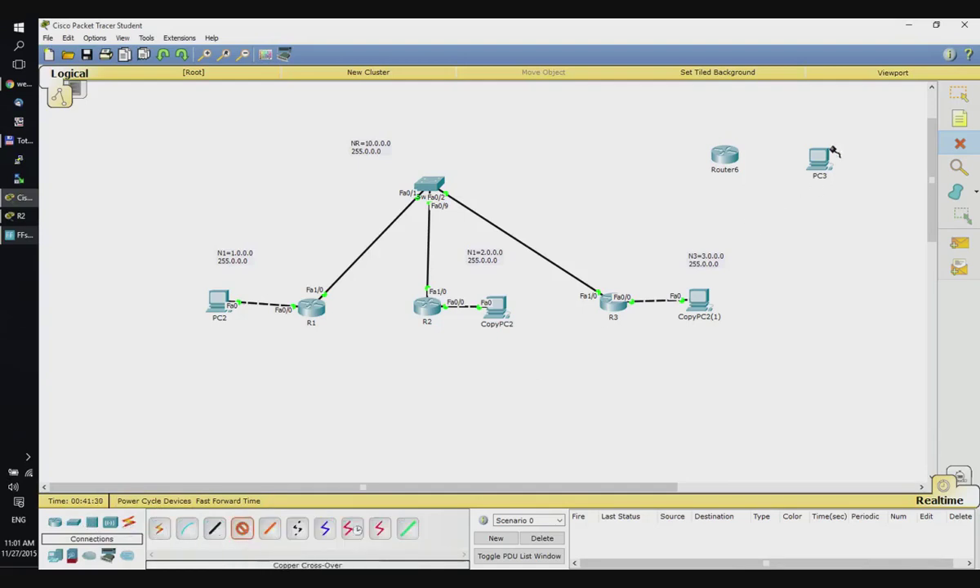
click(817, 160)
click(817, 179)
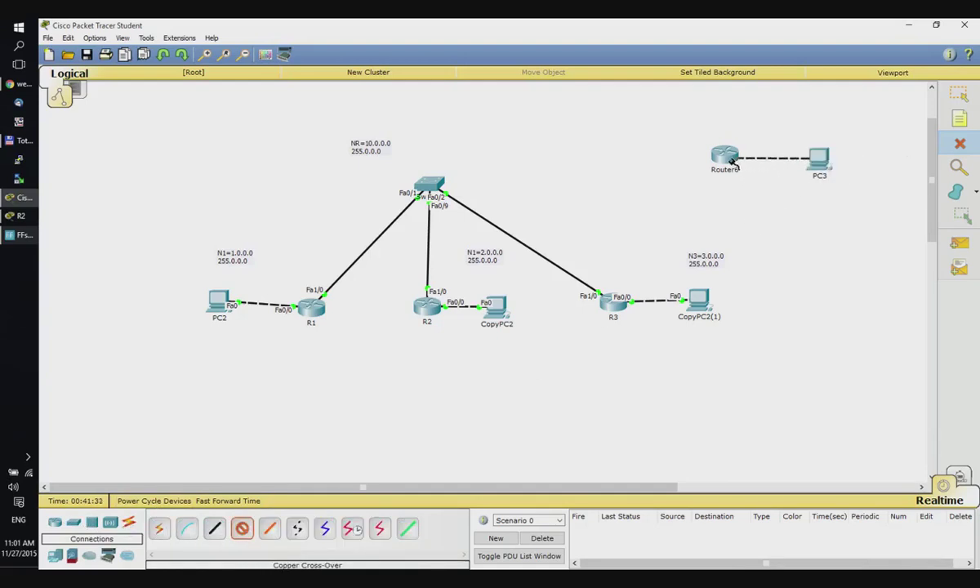
click(726, 157)
click(771, 193)
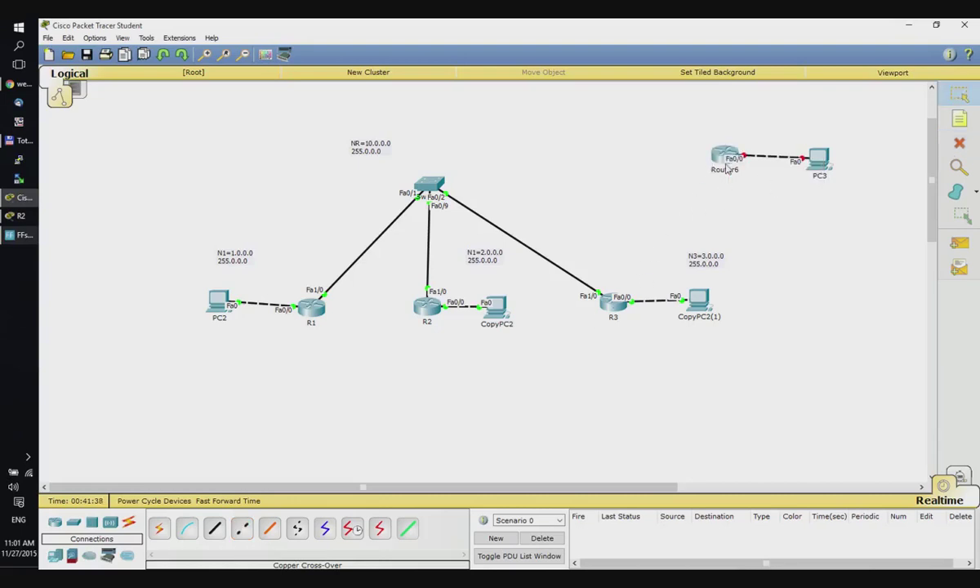
Step: Add a note above the new router reading N4=4.0.0.0 with the mask 255.0.0.0 on a second line
click(960, 120)
click(727, 106)
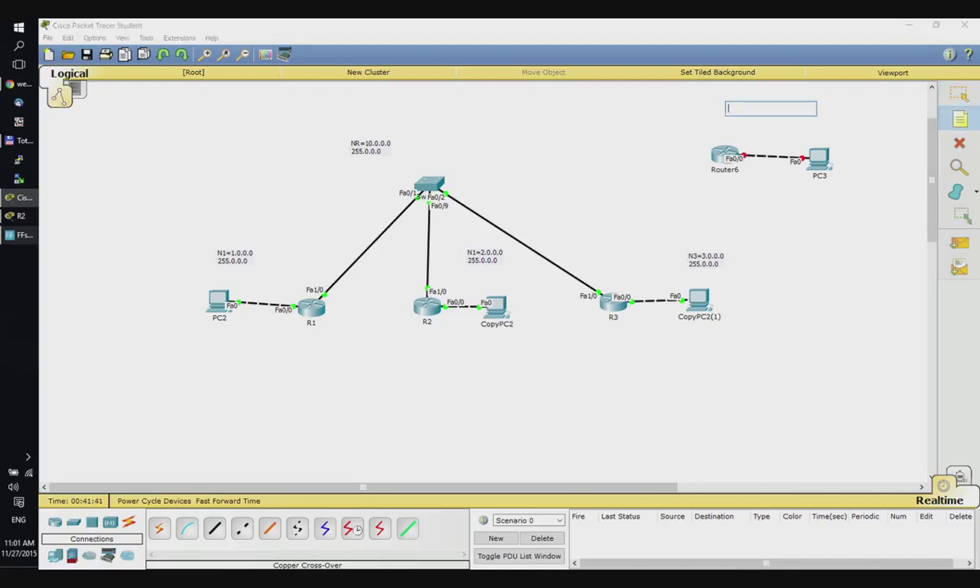
text(N4=4.0.0.0)
key(Return)
text(255.0.0)
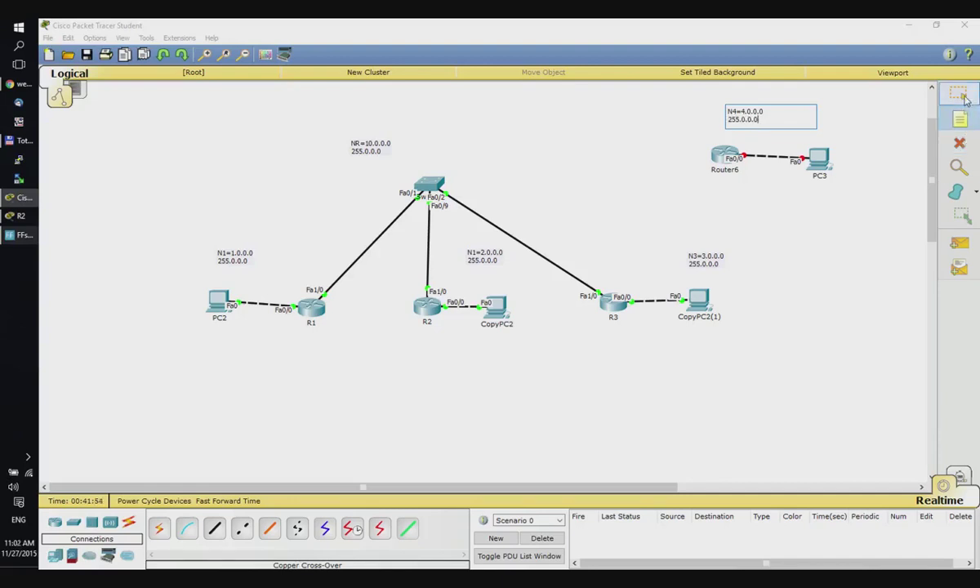
click(898, 103)
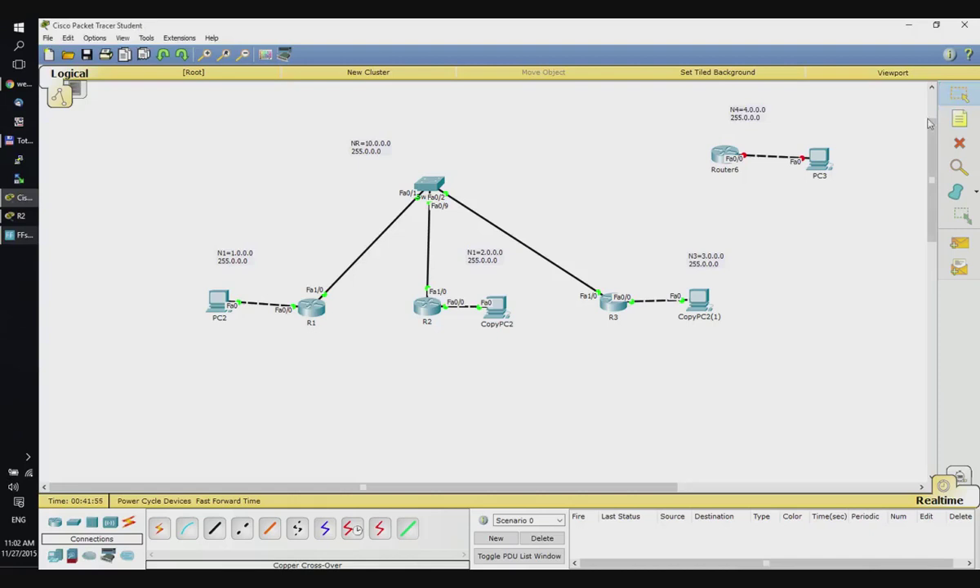
Step: Enable the new router's FastEthernet0/0 with IP address 4.0.0.1 and subnet mask 255.0.0.0, check FastEthernet0/1, and close its window
click(719, 158)
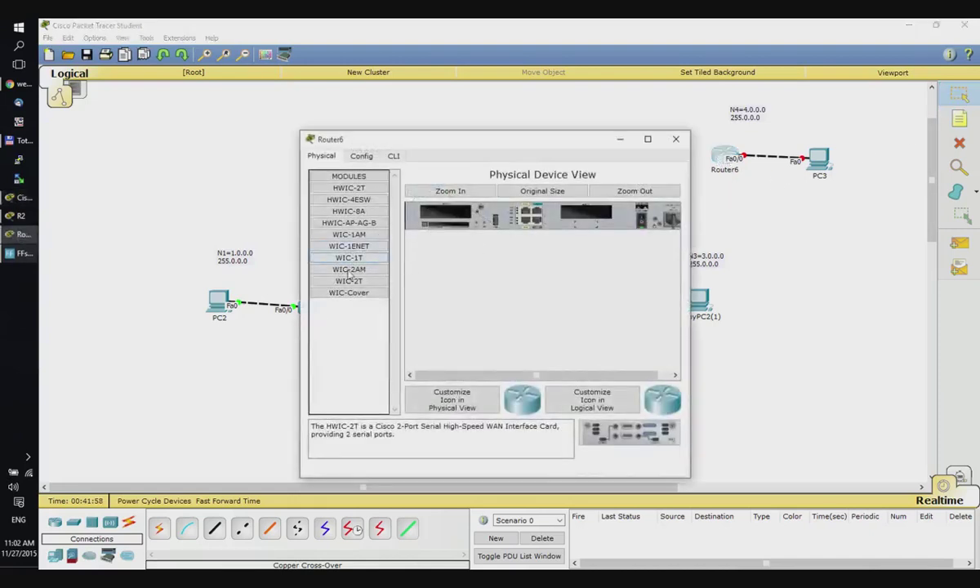
click(361, 155)
click(346, 281)
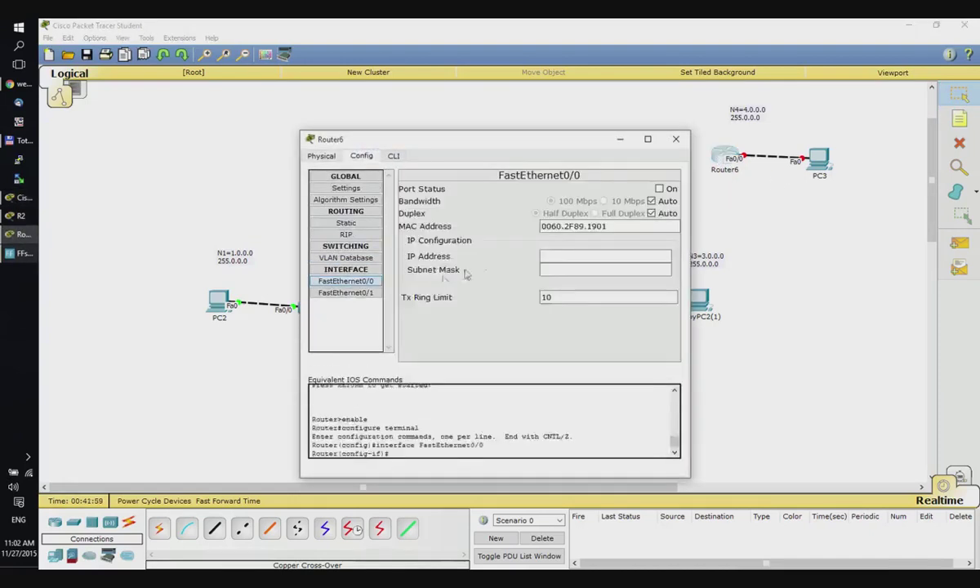
click(659, 189)
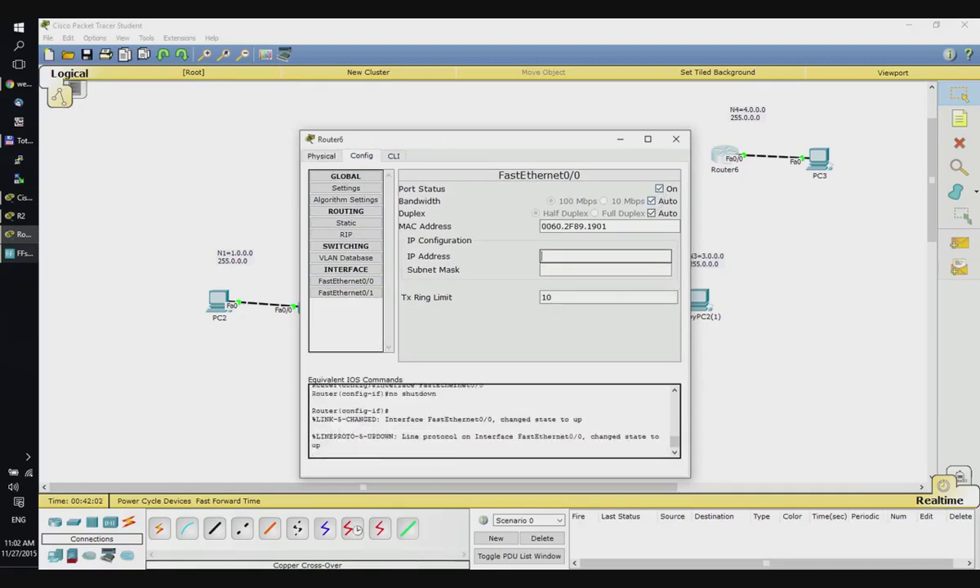
text(4.0.0.1)
click(563, 269)
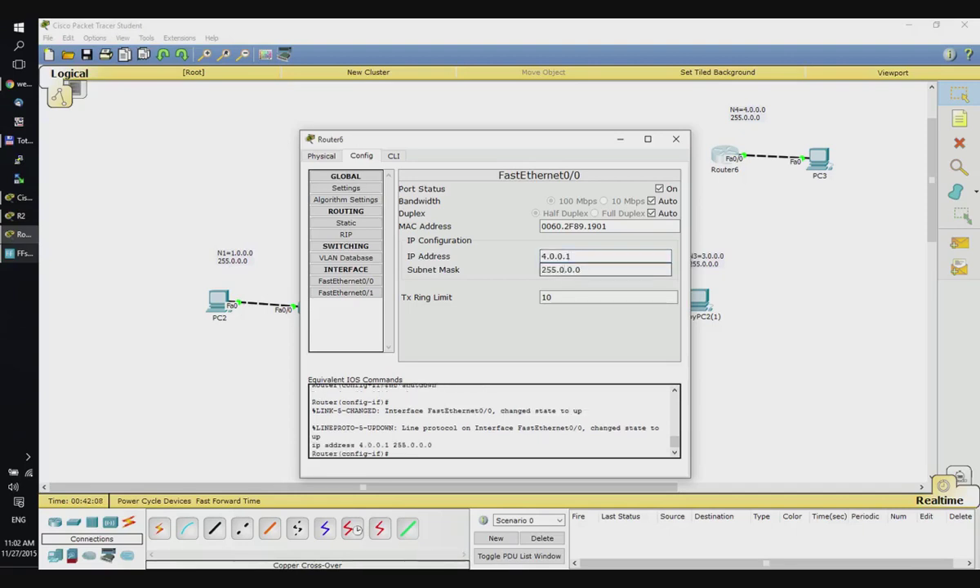
click(345, 293)
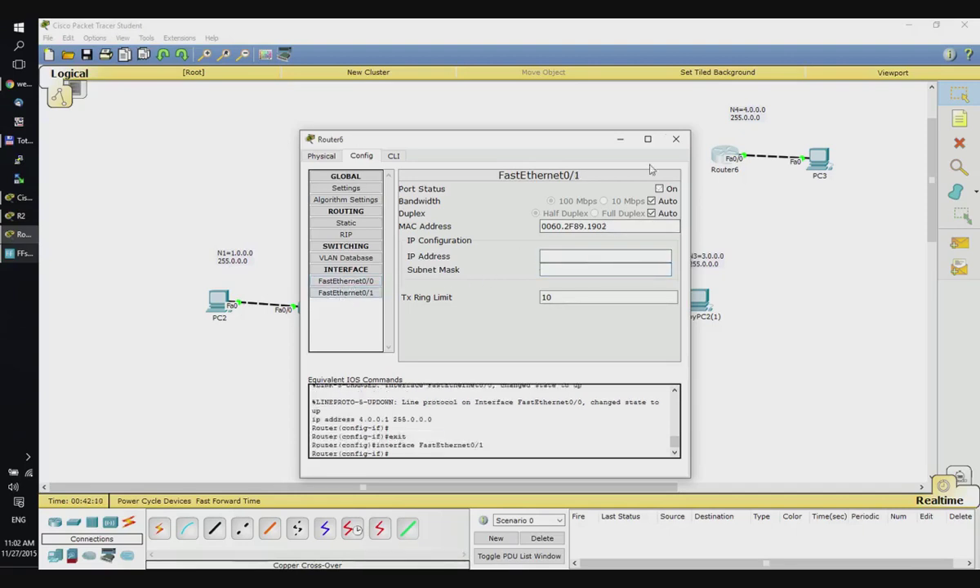
drag(566, 146, 379, 141)
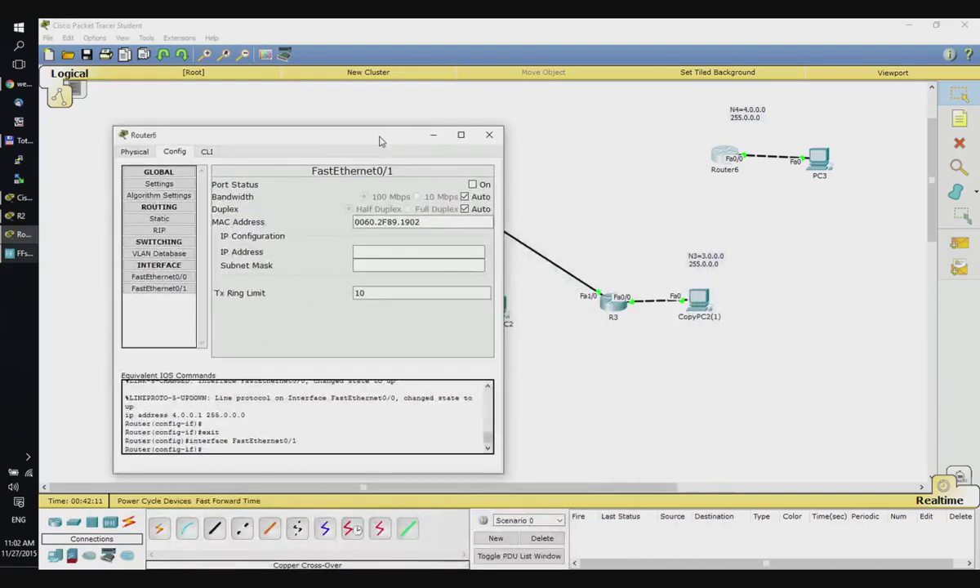
click(490, 136)
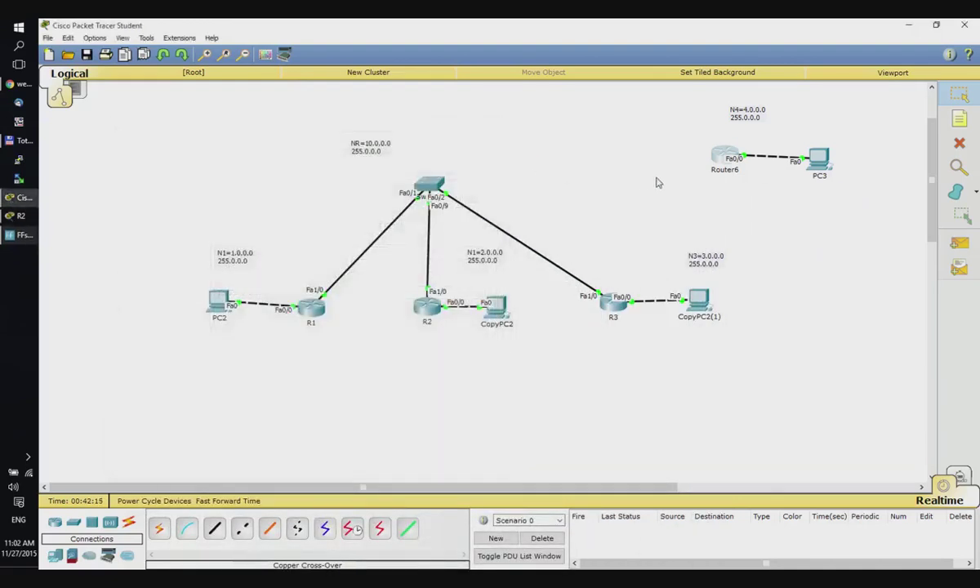
Step: Change the new router's display name to R4 and close its configuration window
click(723, 159)
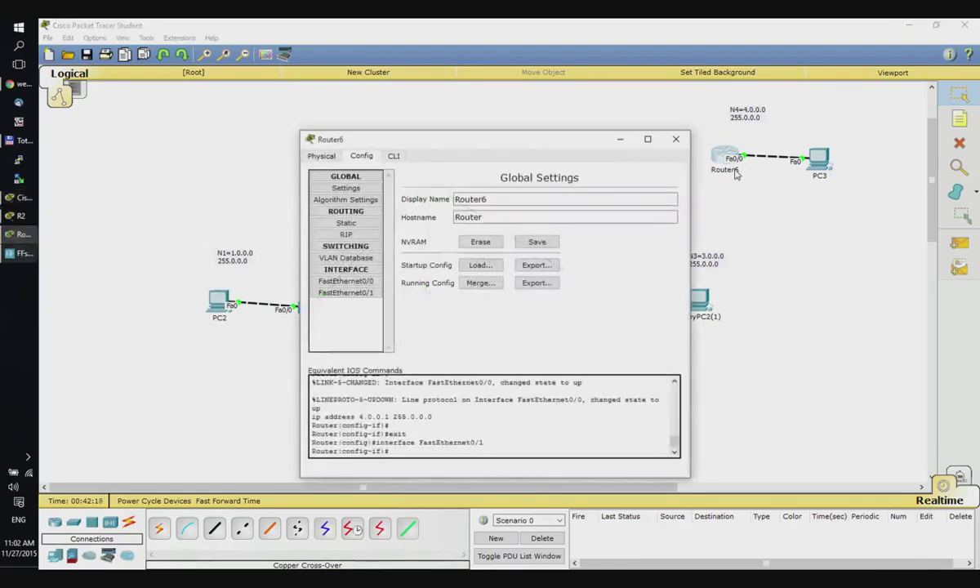
click(394, 156)
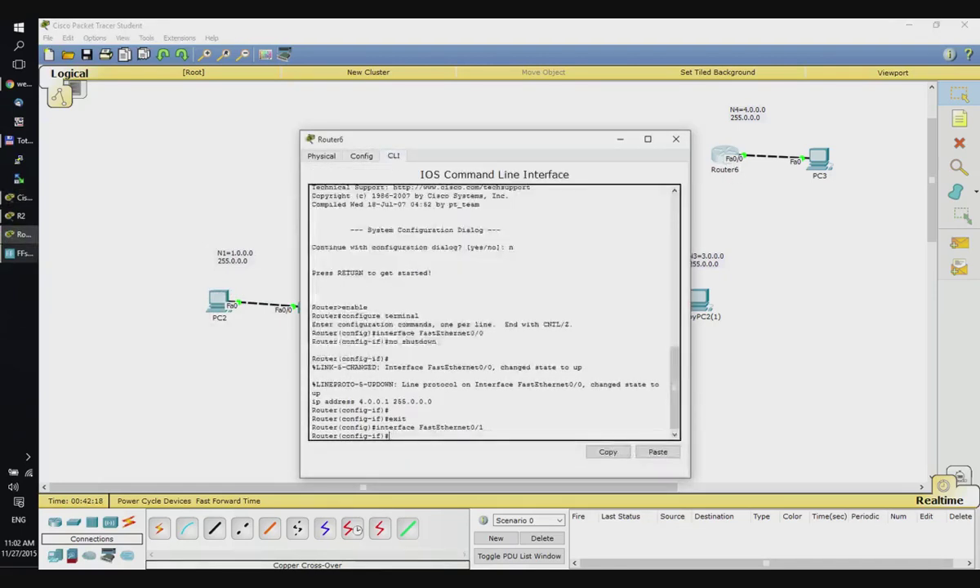
click(374, 156)
double_click(510, 198)
text(R4)
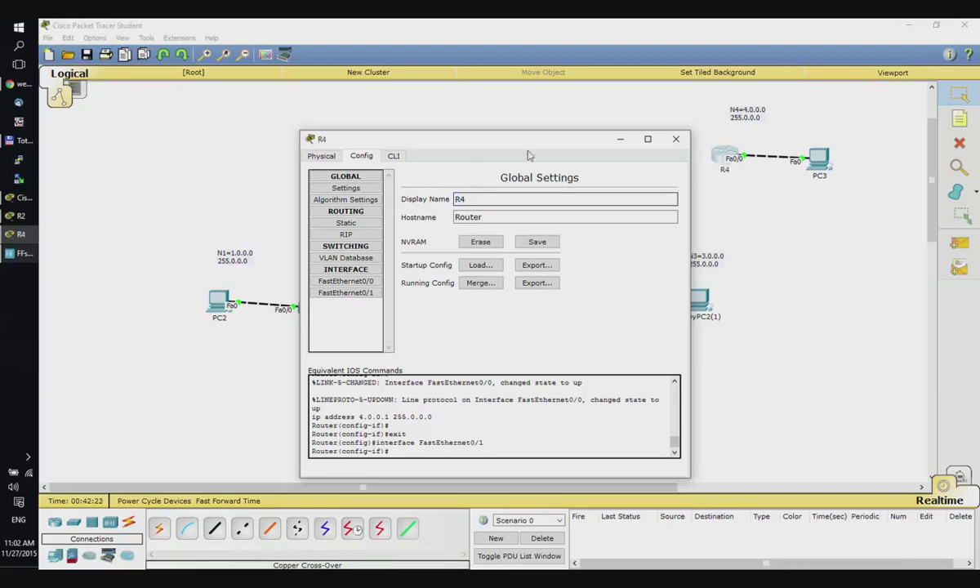
click(676, 139)
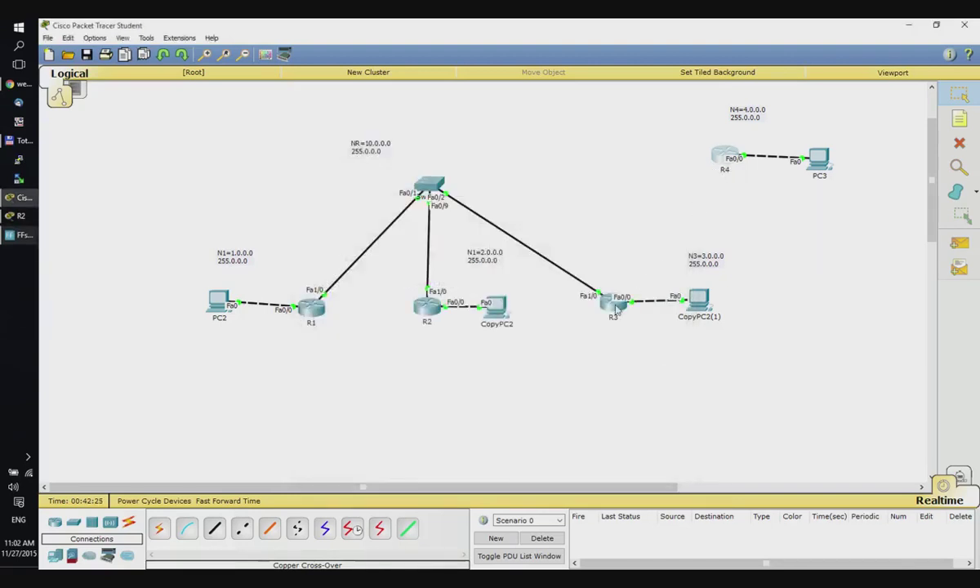
Step: Connect R4's FastEthernet0/1 to R3's FastEthernet2/0 with a copper cross-over cable, and move R4 farther away from PC3
click(241, 530)
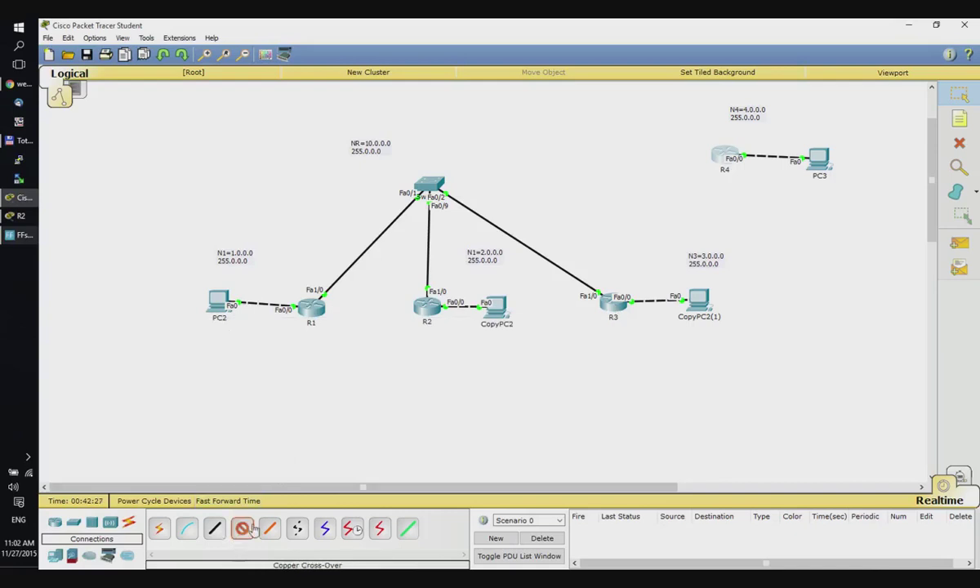
click(723, 155)
click(766, 195)
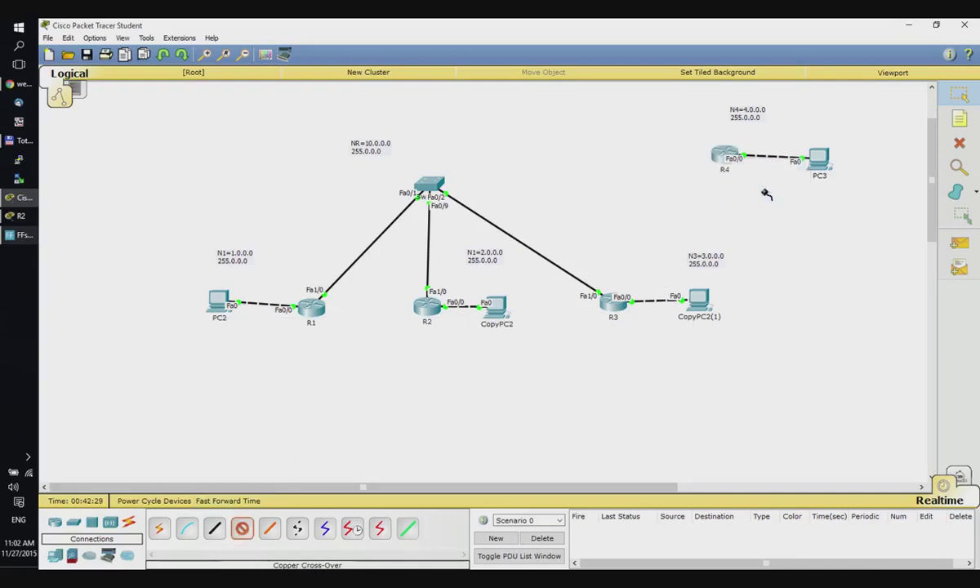
click(618, 306)
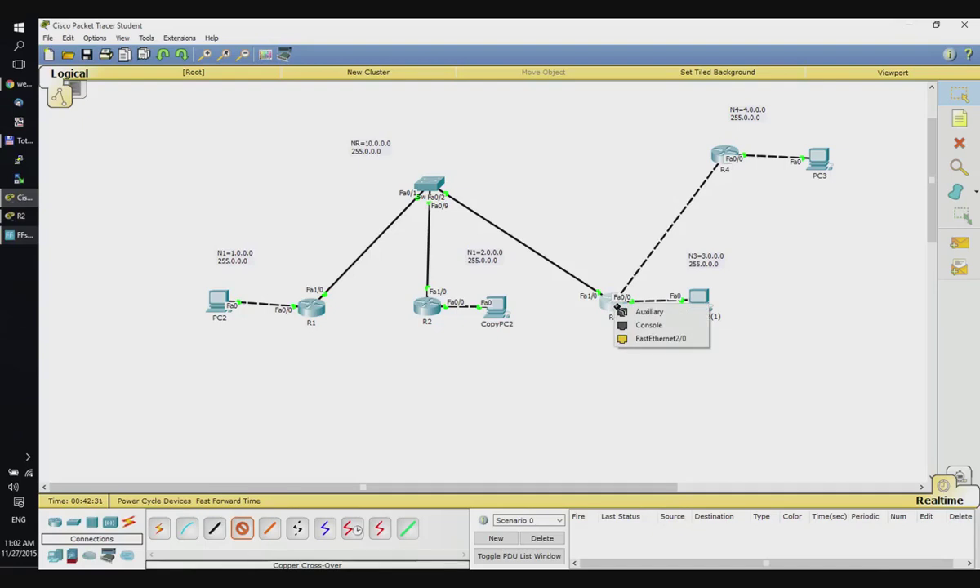
click(666, 339)
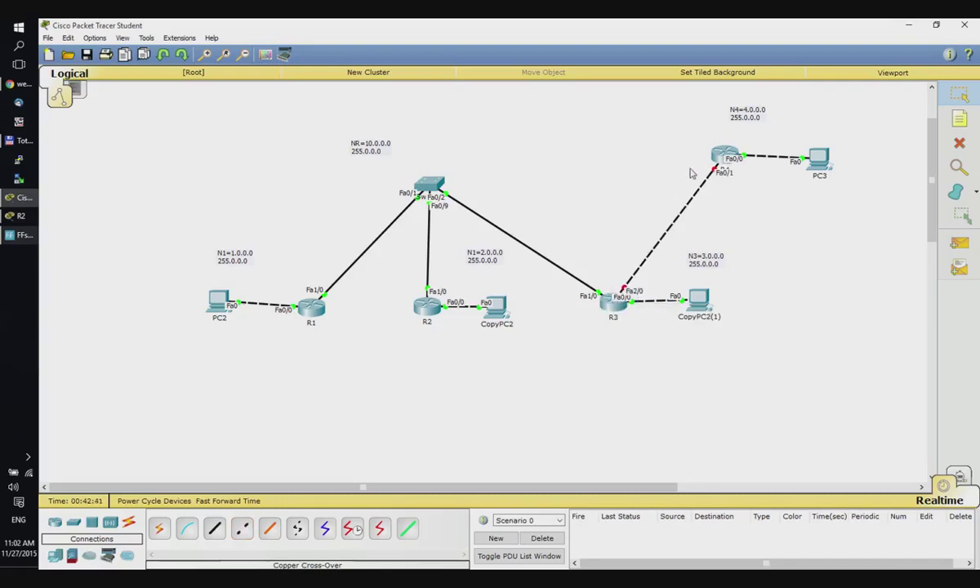
drag(722, 157, 682, 163)
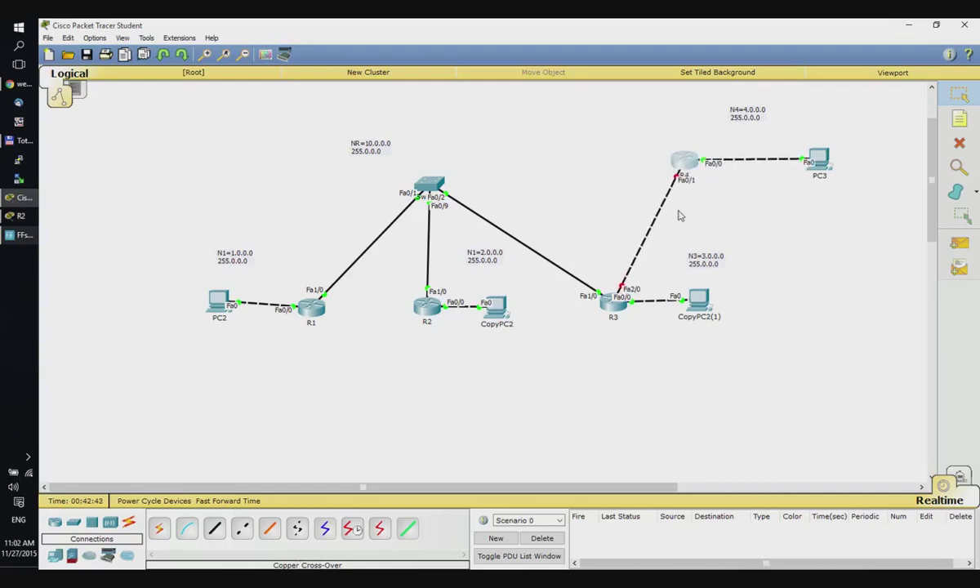
mouse_move(683, 167)
Step: Add a note beside the R3–R4 link reading NR2=20.0.0.0 with the mask 255.0.0.0 on a second line
click(959, 119)
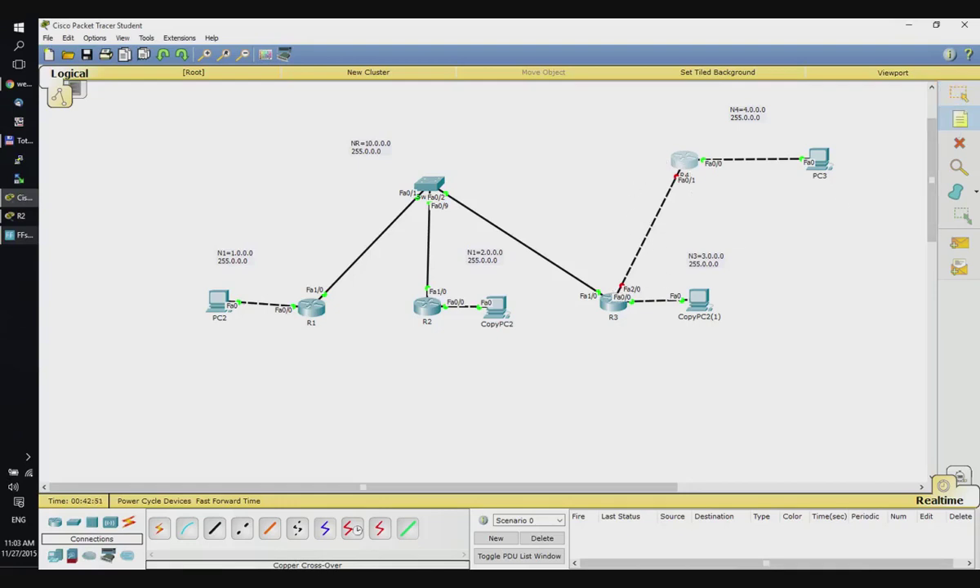
click(583, 208)
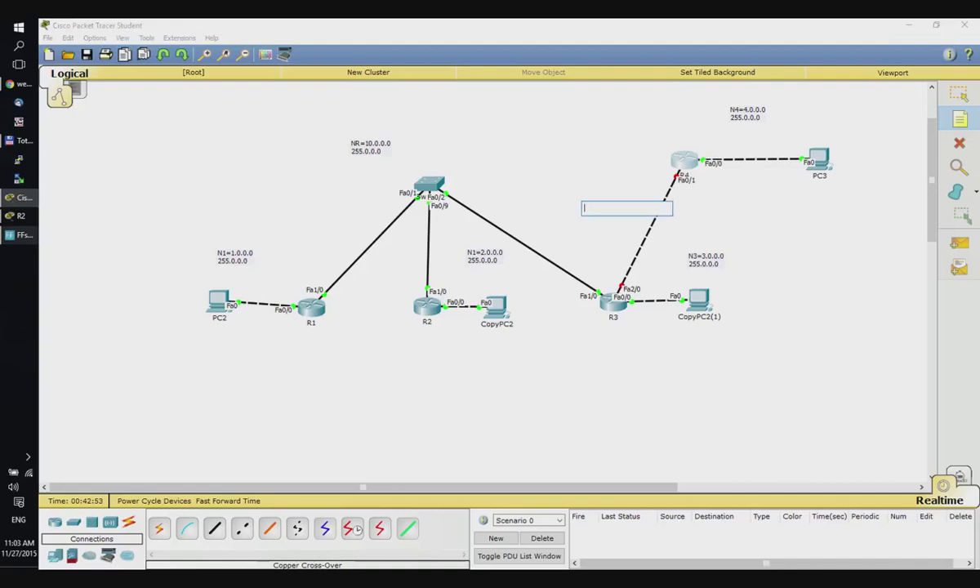
text(10)
key(BackSpace)
key(BackSpace)
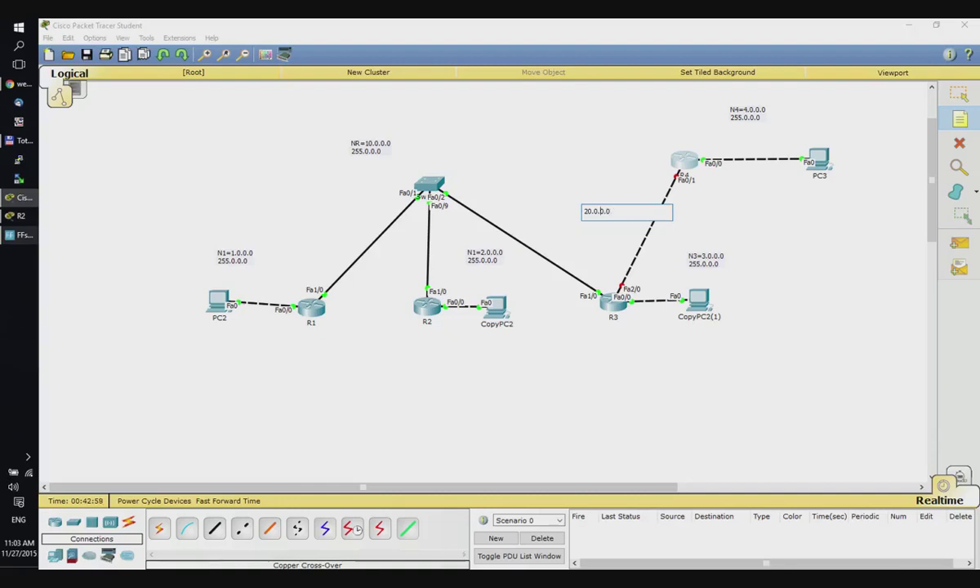
text(NR2=)
key(Return)
text(255.0.0.0)
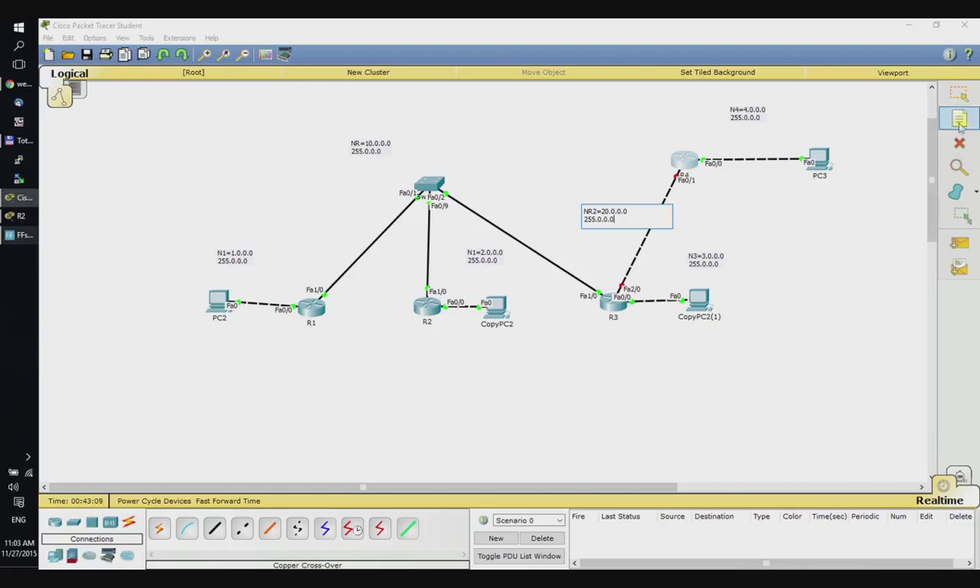
click(959, 94)
Step: Enable R4's FastEthernet0/1 with IP address 20.0.0.1 and subnet mask 255.0.0.0, and close its configuration window
click(684, 161)
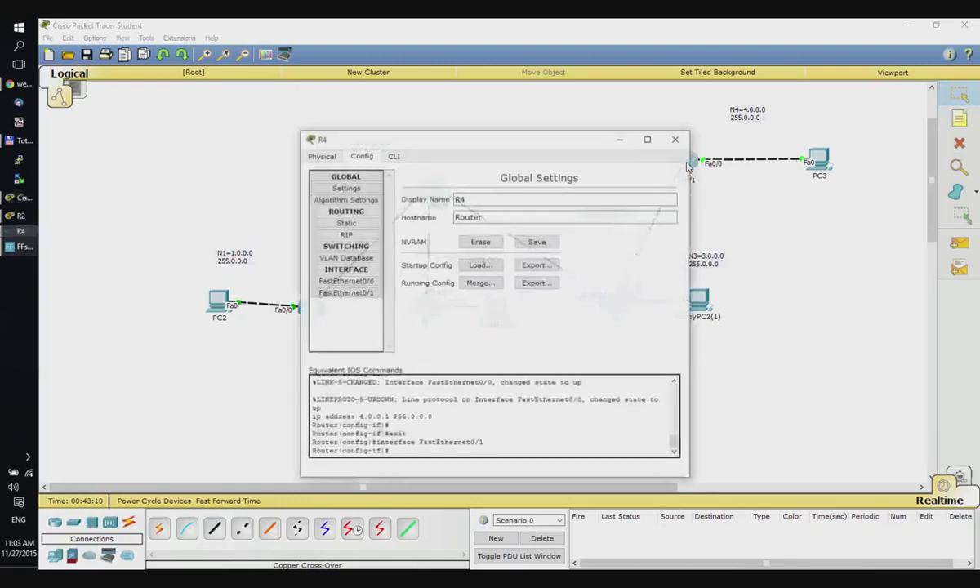
click(346, 292)
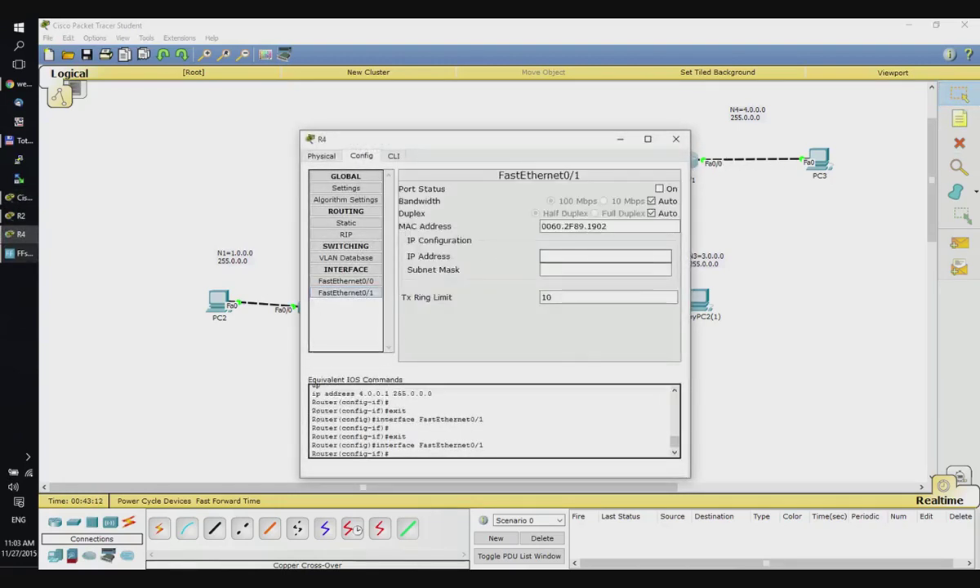
click(659, 189)
text(20.0.0.)
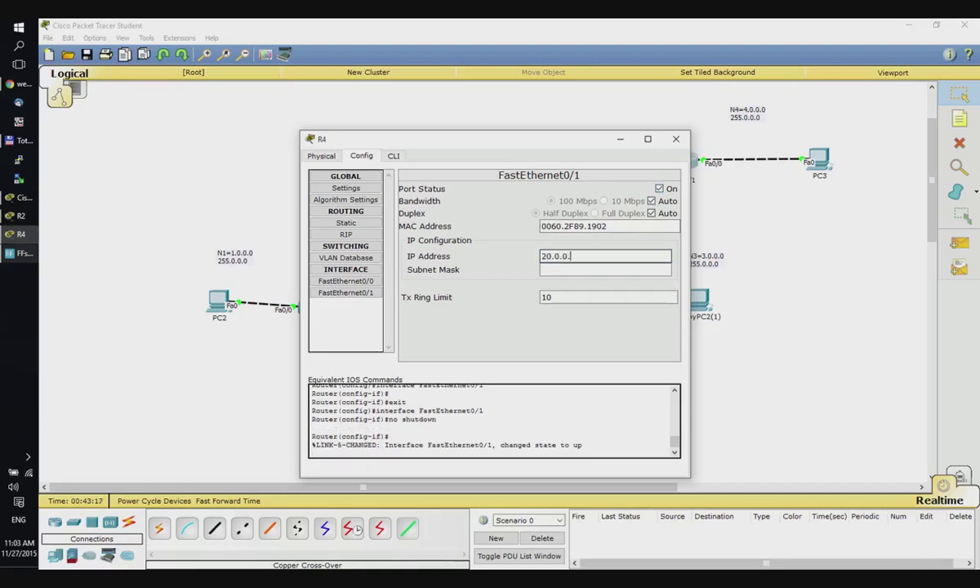
text(1)
key(Tab)
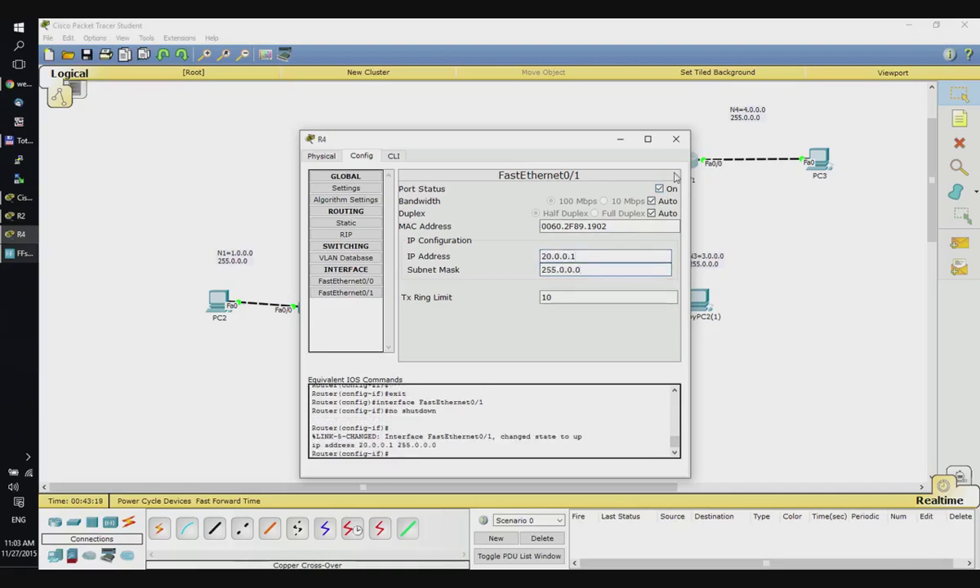
click(676, 139)
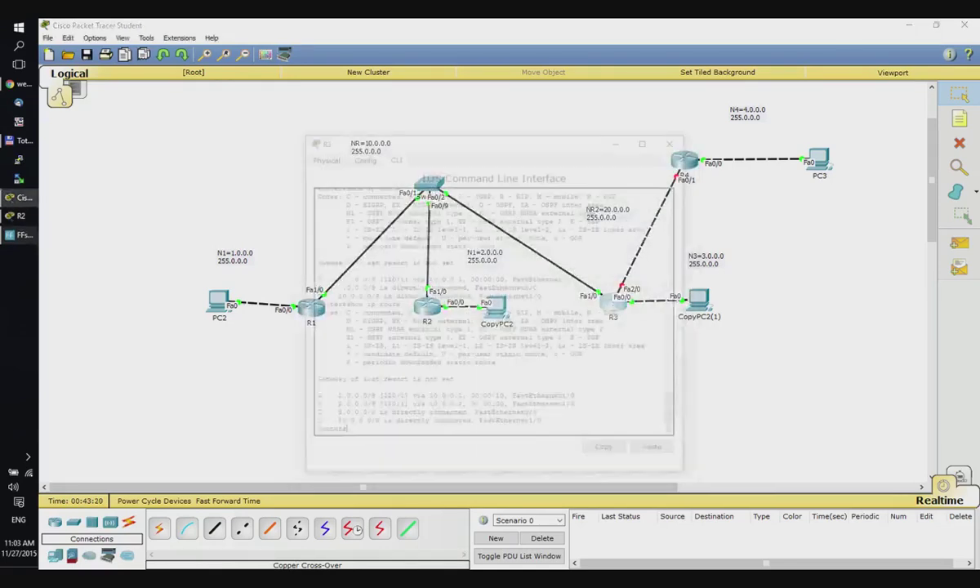
Step: Enable R3's FastEthernet2/0 with IP address 20.0.0.2 and subnet mask 255.0.0.0
click(613, 302)
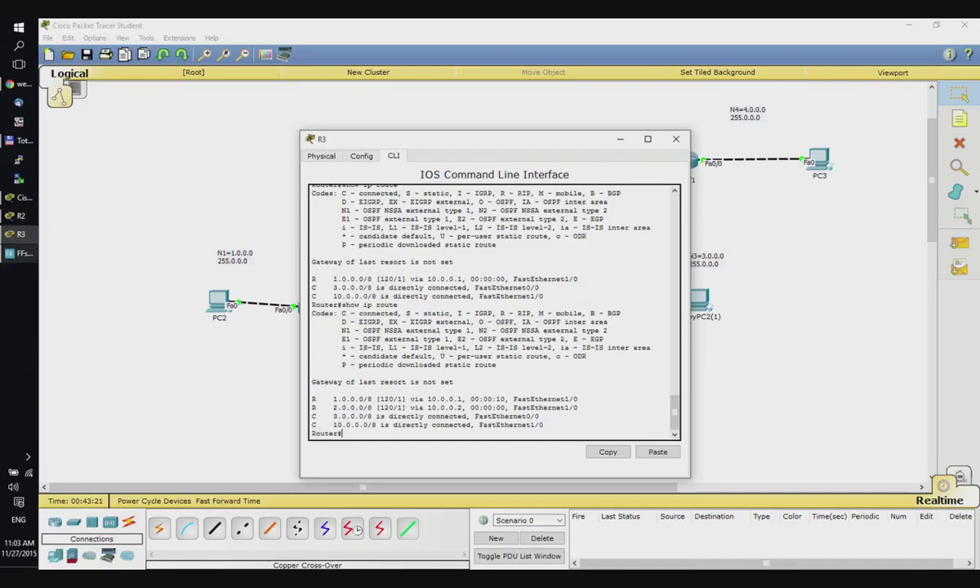
click(359, 157)
click(346, 281)
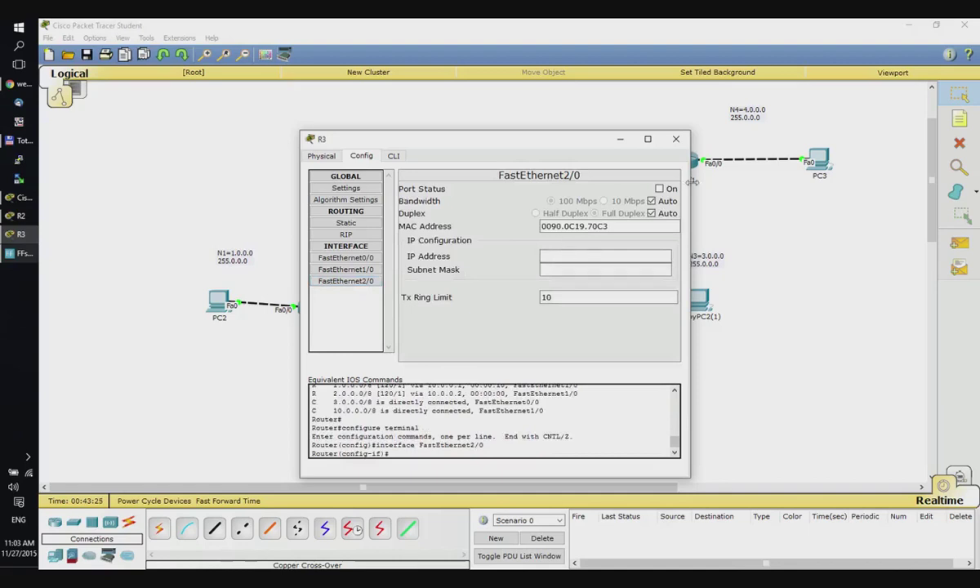
click(659, 188)
text(20.0.0.2)
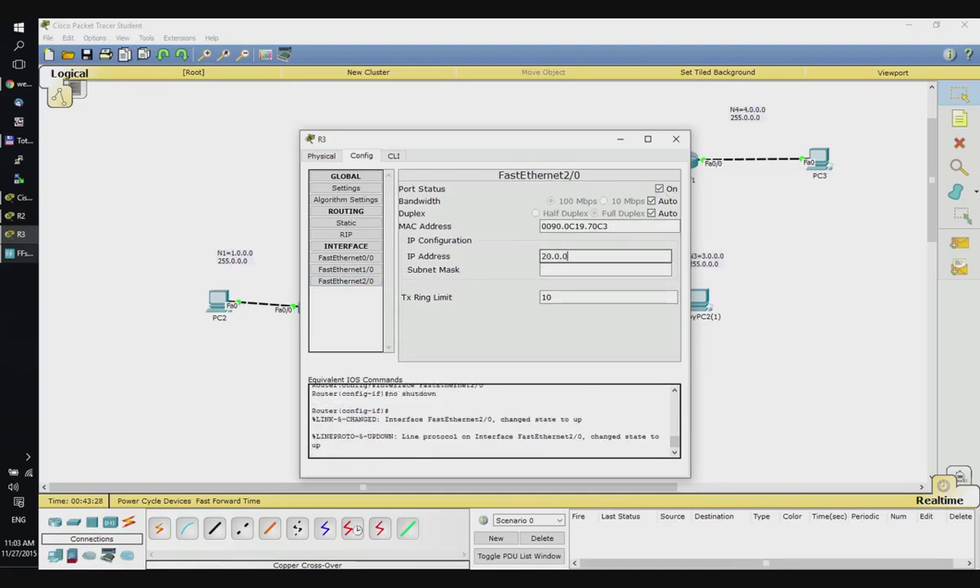
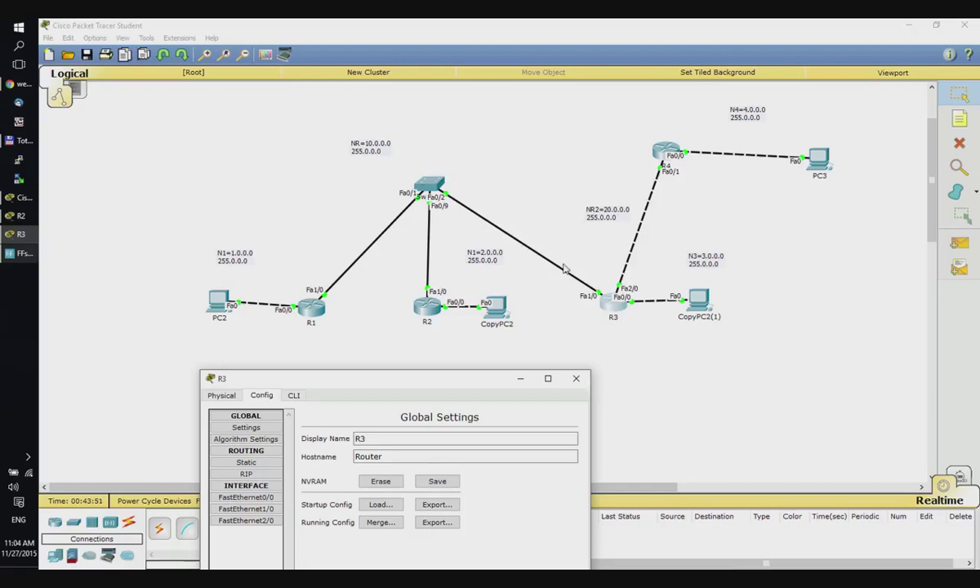
Step: Move the switch slightly upward in the topology, and bring up R3's command line in a fully visible window clear of R4
mouse_move(433, 188)
mouse_down()
mouse_move(465, 214)
mouse_move(428, 175)
mouse_up()
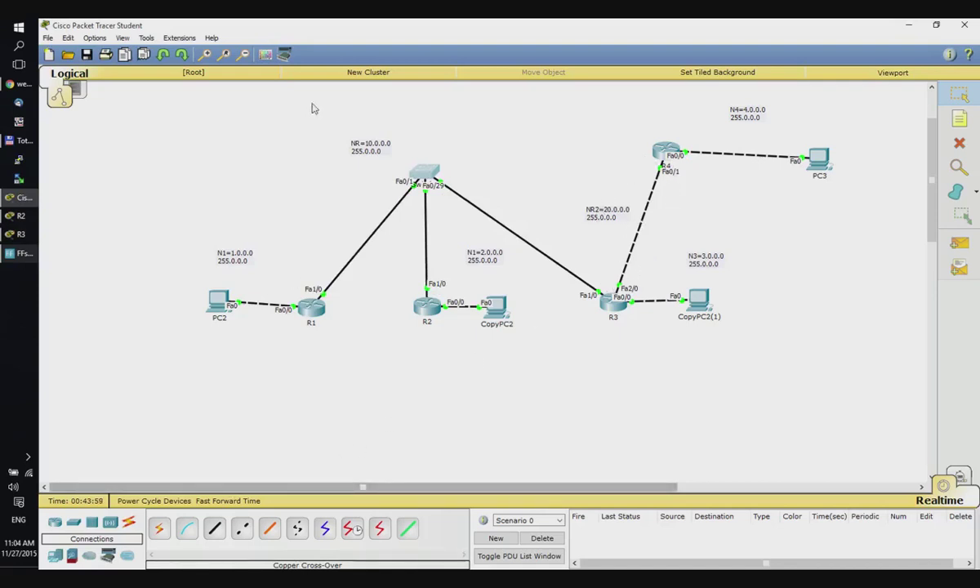
key(alt+Tab)
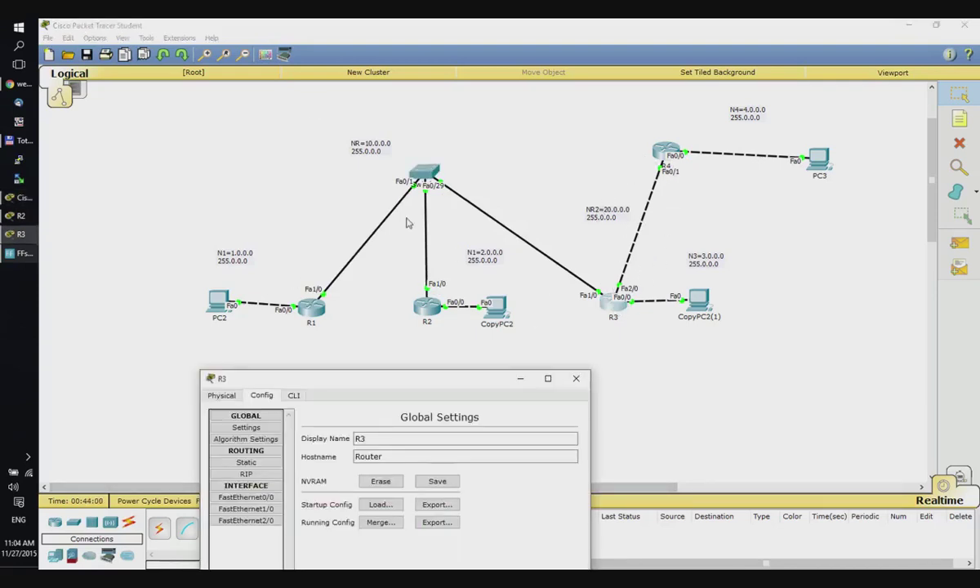
click(294, 395)
drag(329, 377, 275, 133)
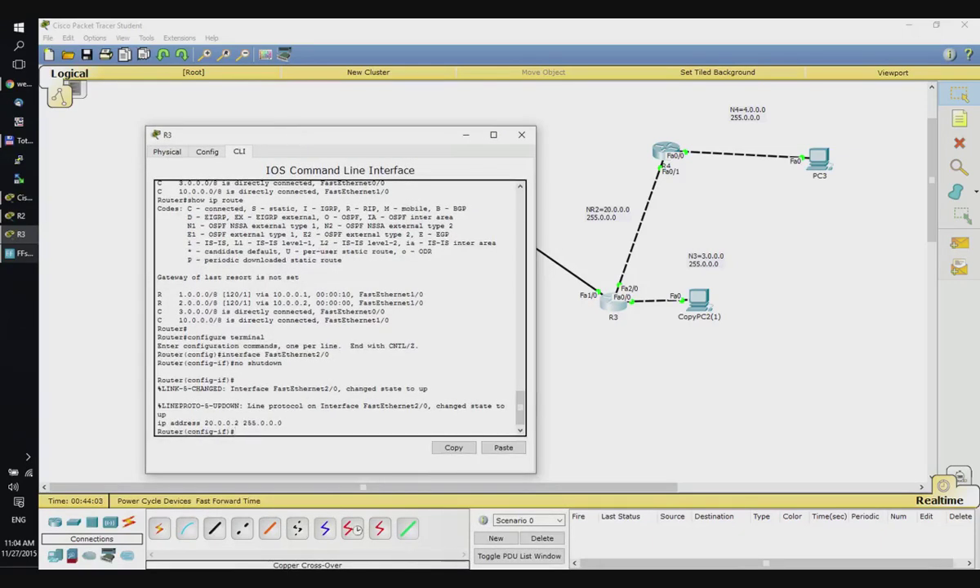
Step: Leave interface configuration on R3, add network 20.0.0.0 to its RIP routing process, and close the router's window
text(exit)
key(Return)
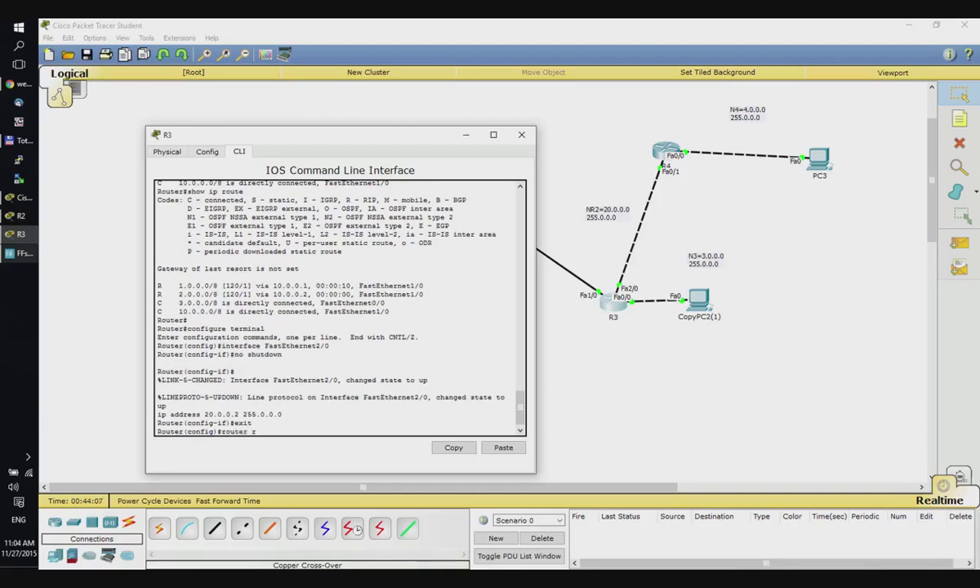
text(router rip)
key(Return)
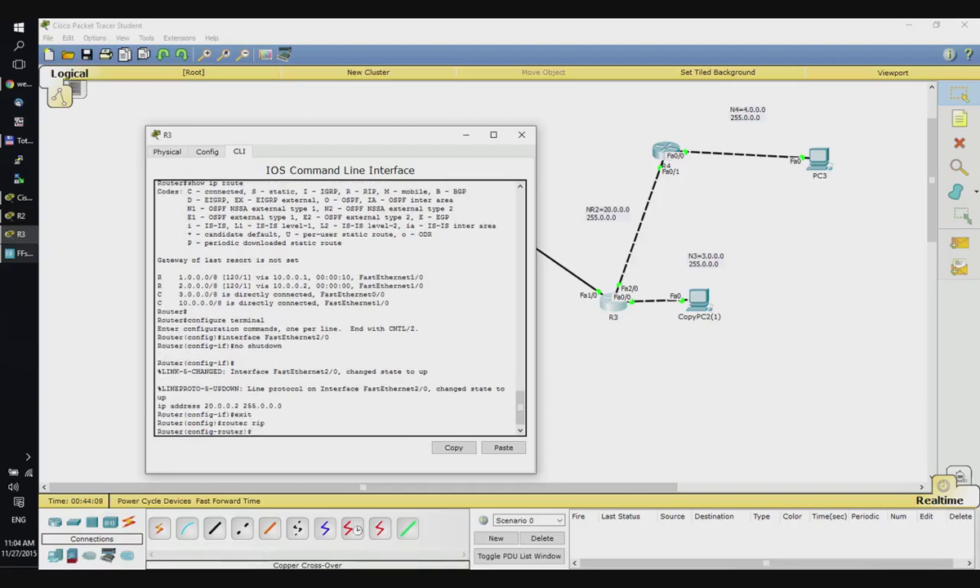
text(n)
text(et)
key(Tab)
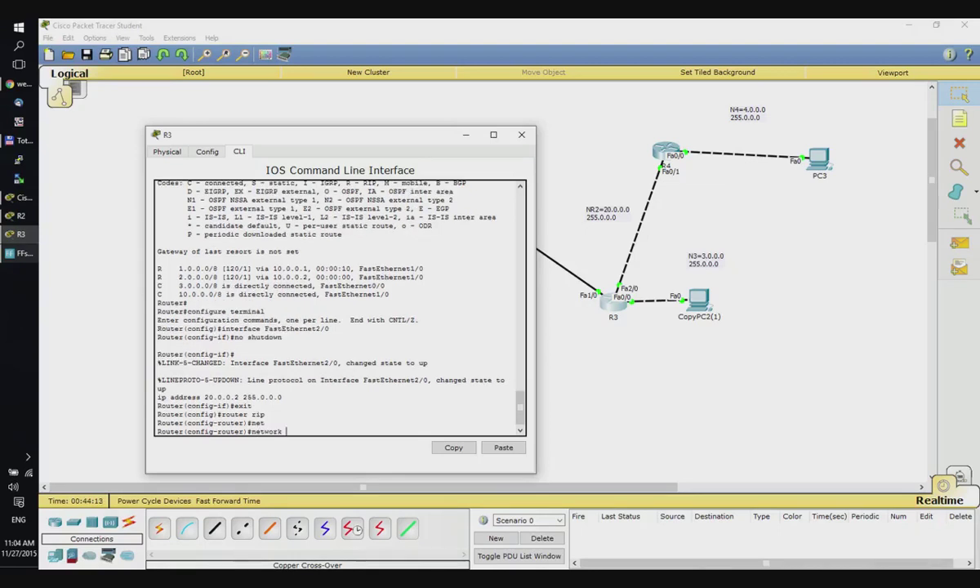
text(20.0.0.0)
key(Return)
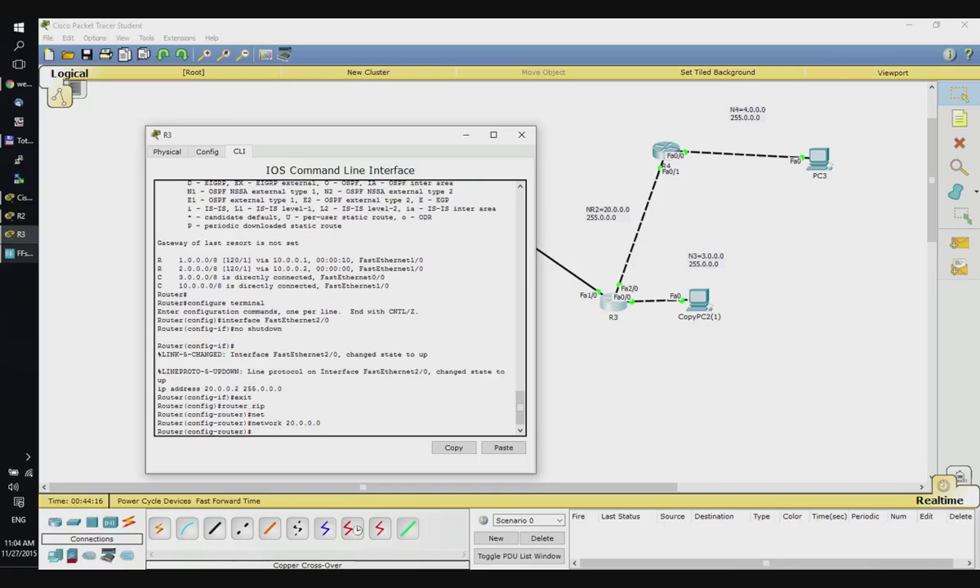
click(523, 138)
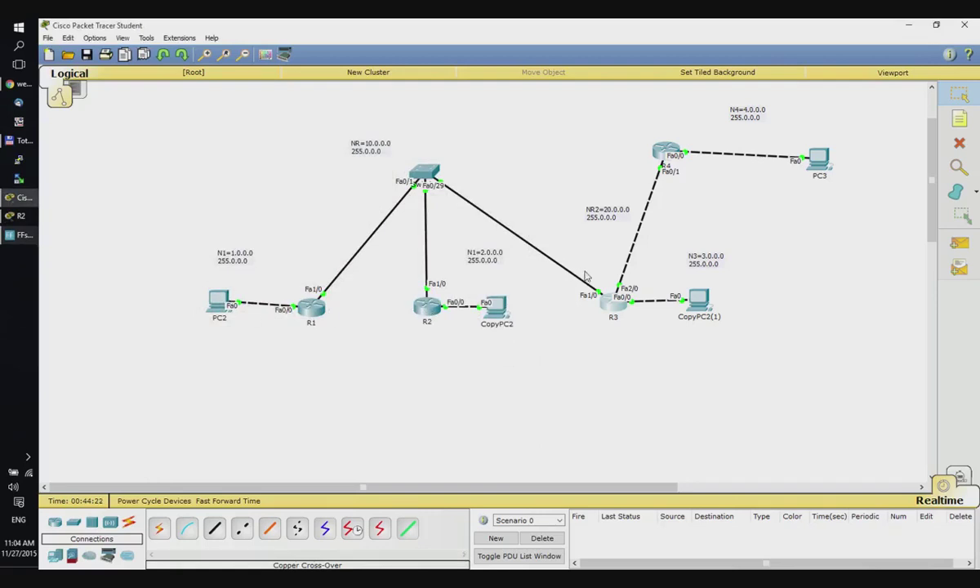
Step: Open R4's command line, leave interface configuration mode, and enter RIP router configuration with router rip
click(667, 152)
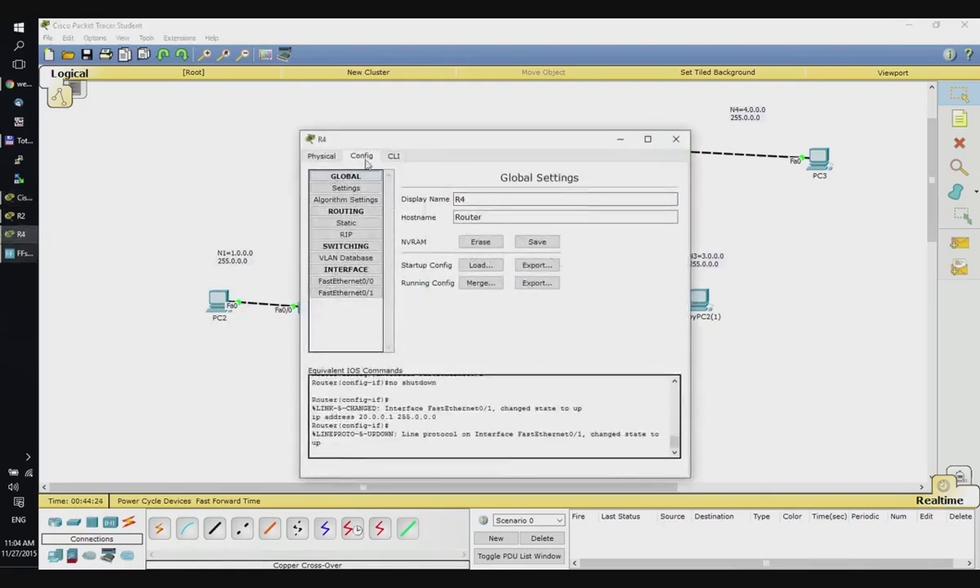
click(392, 157)
key(Return)
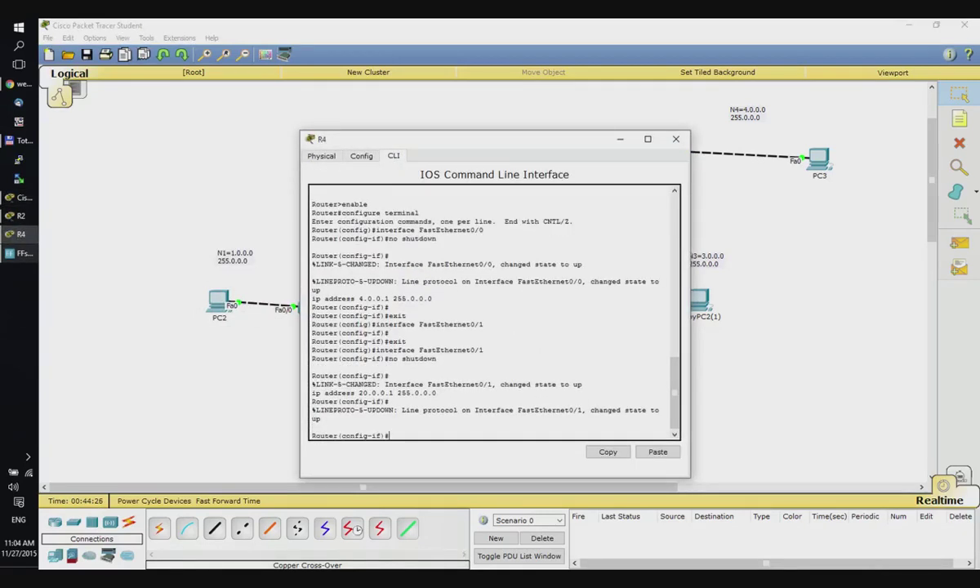
text(exit)
key(Return)
key(Return)
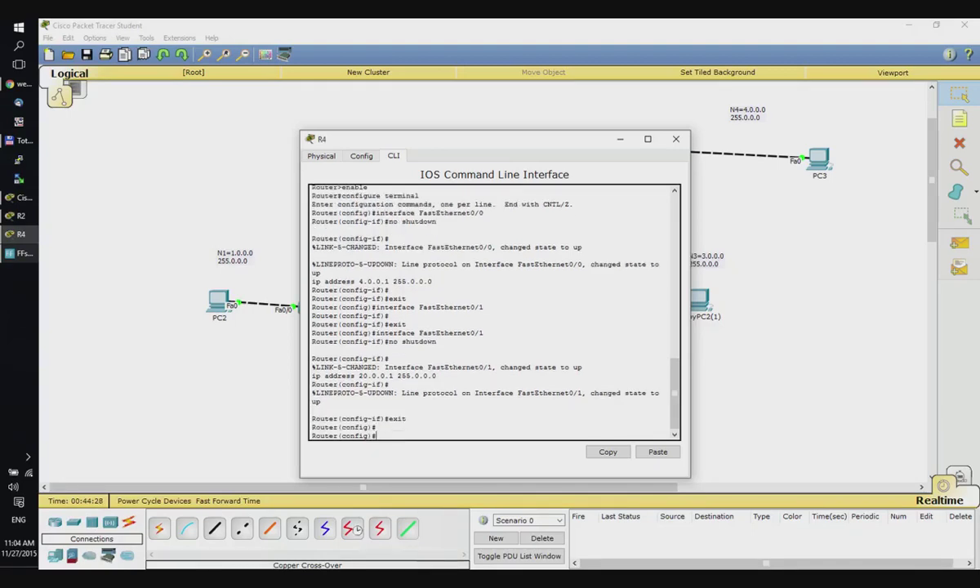
text(rou)
key(Tab)
text(ter)
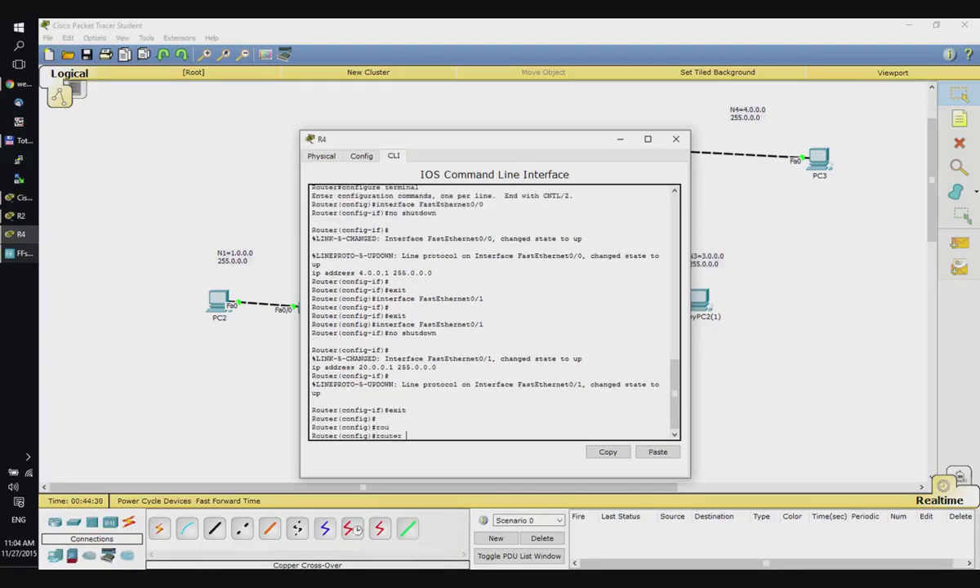
key(Return)
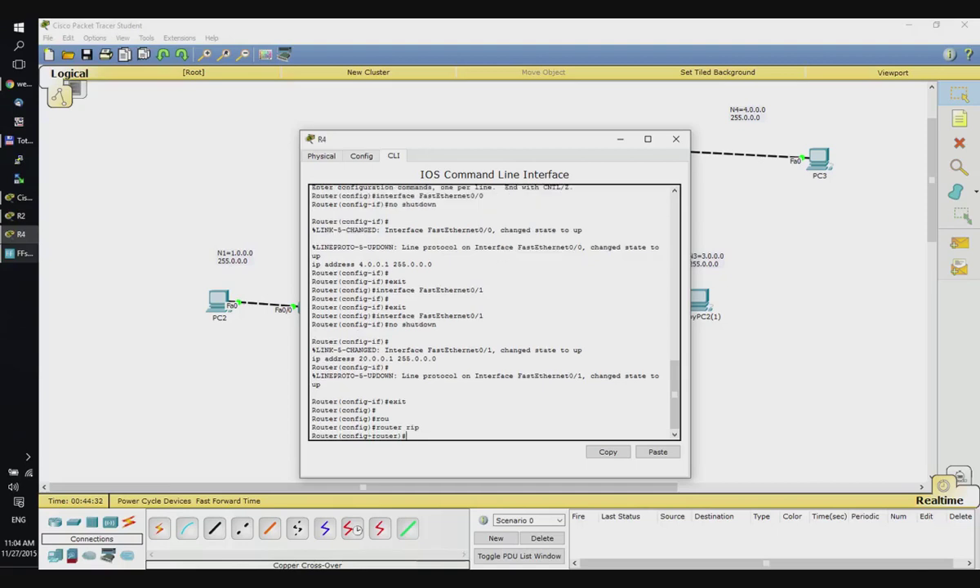
Step: Set R4's RIP to version 2 and disable automatic summarization with no auto-summary
text(ver 2)
key(Return)
text(no )
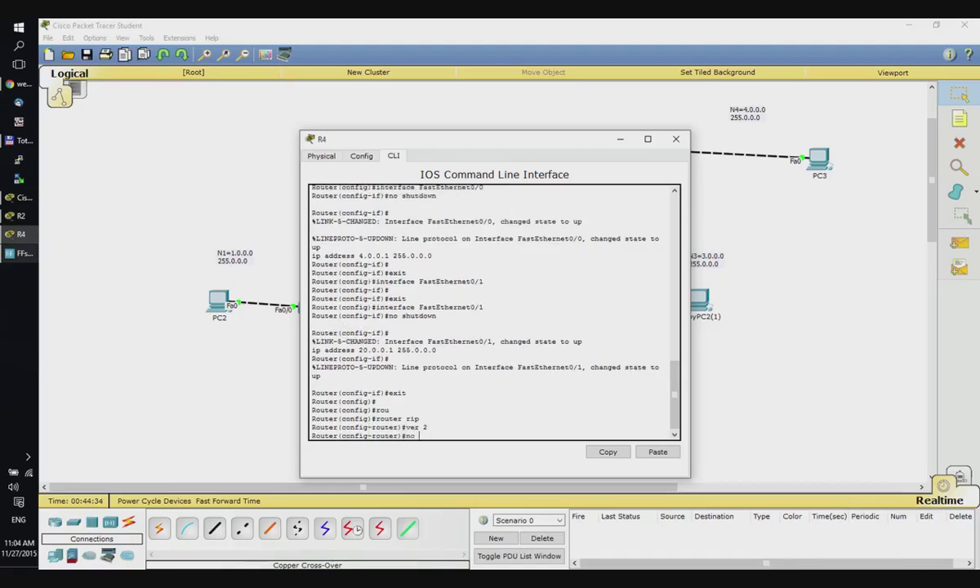
text(au)
key(Tab)
key(Return)
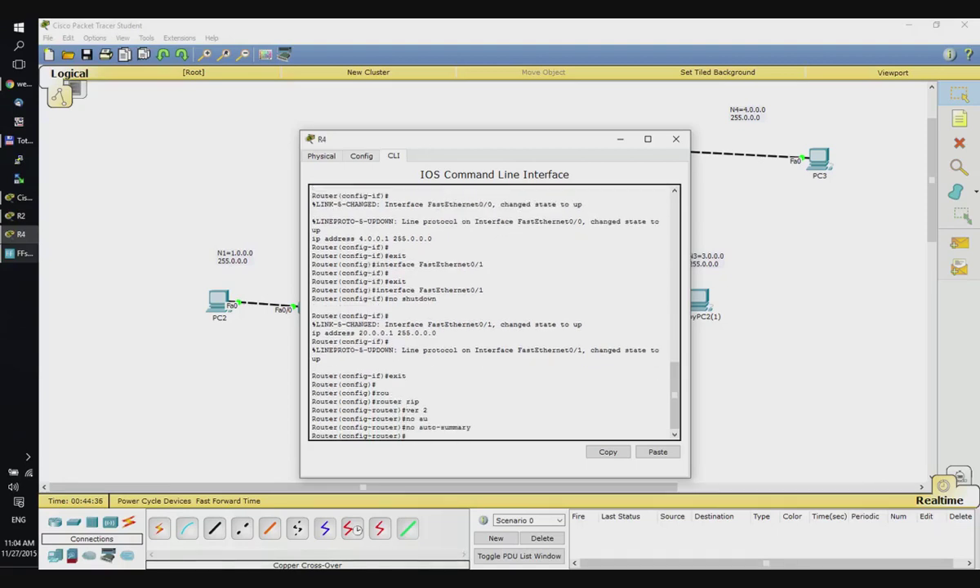
Step: Add networks 4.0.0.0 and 20.0.0.0 to R4's RIP routing process and return to privileged EXEC mode
text(net)
key(Tab)
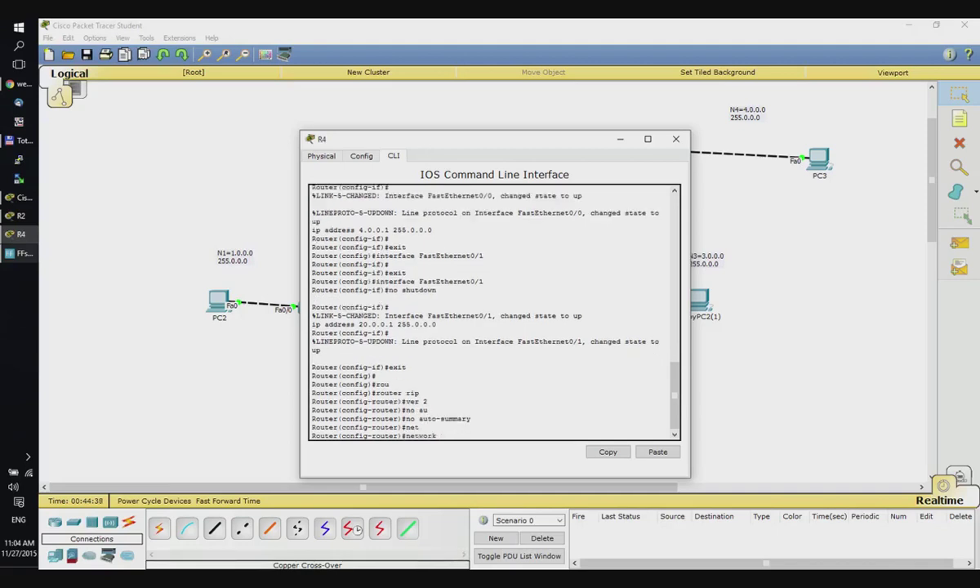
text(4.0.0.0)
key(Return)
text(net)
key(Tab)
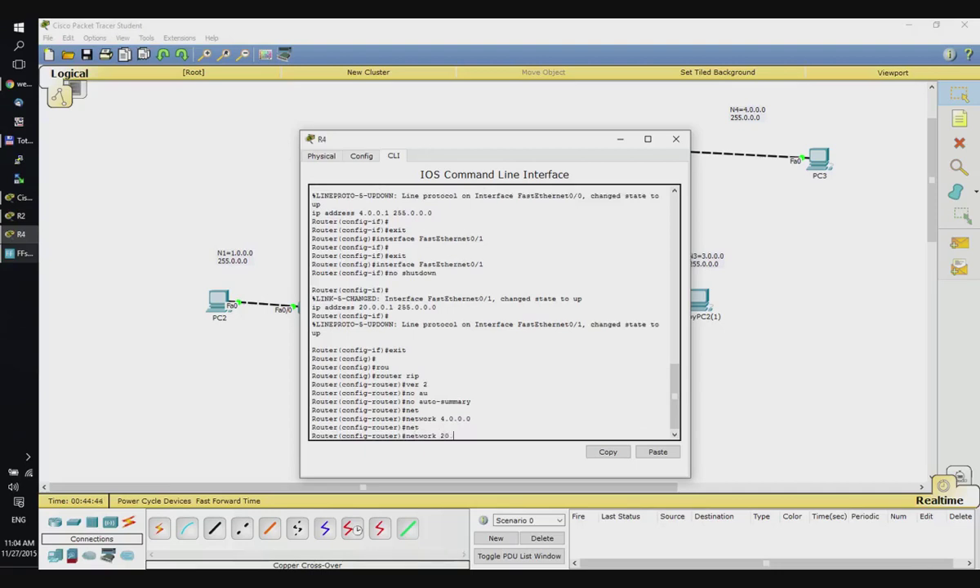
text(20.0.0.0)
key(Return)
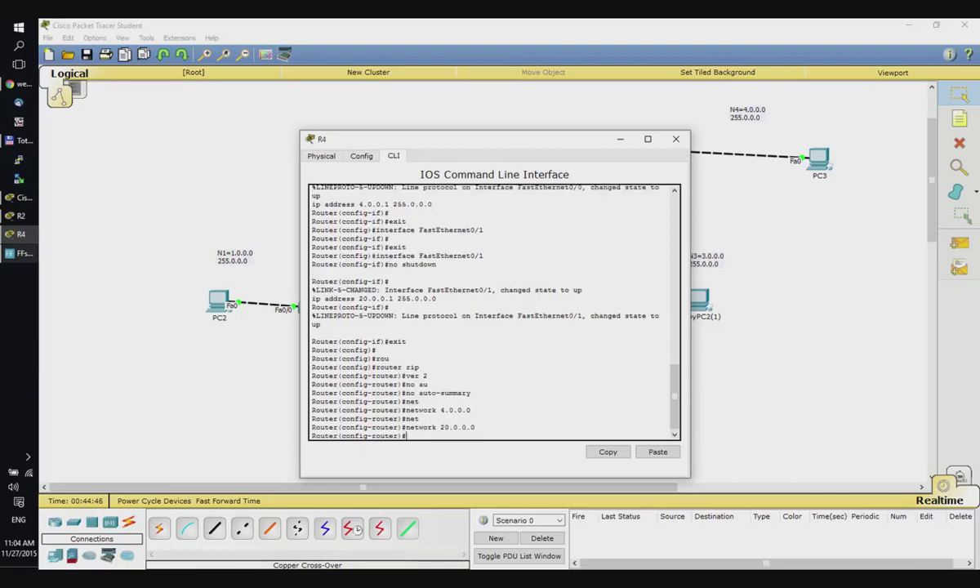
key(ctrl+z)
key(Return)
key(Return)
key(Return)
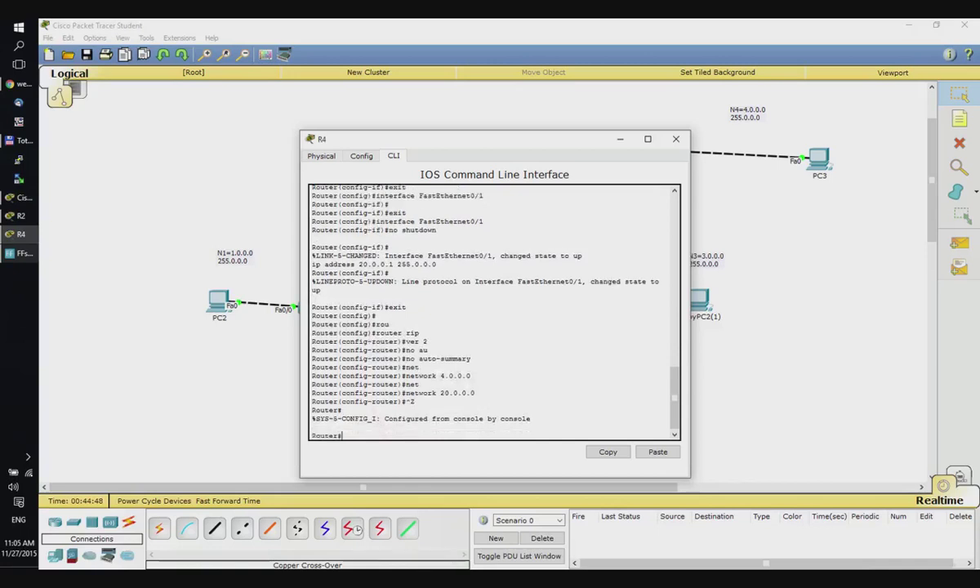
Step: Display R4's IP routing table with show ip route
text(s)
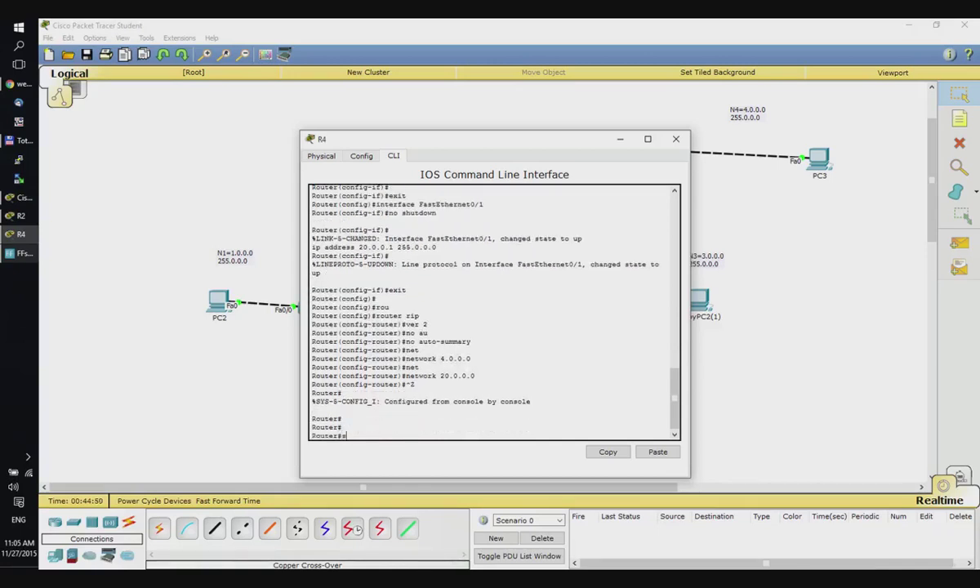
text(h)
key(Tab)
text(ip ro)
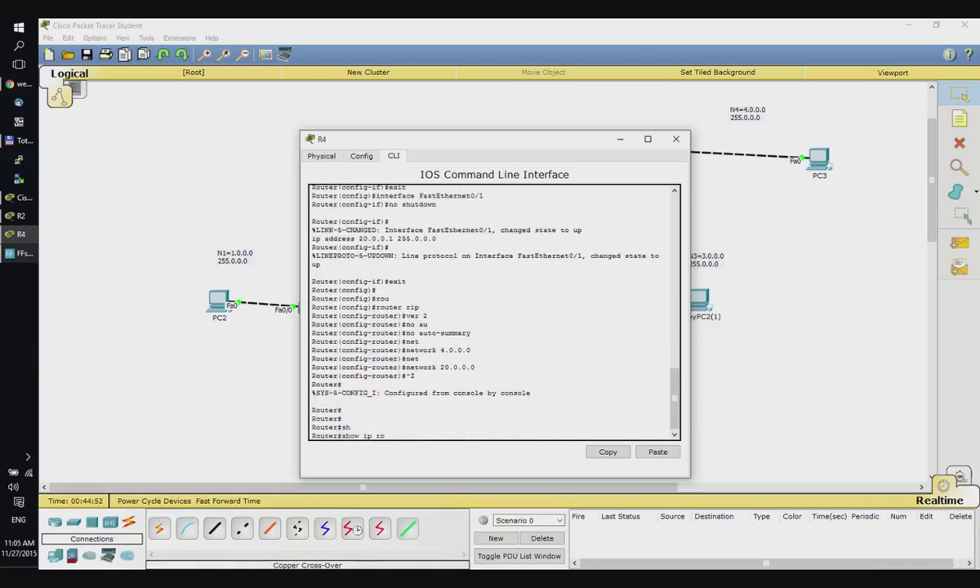
text(u)
key(Tab)
key(Return)
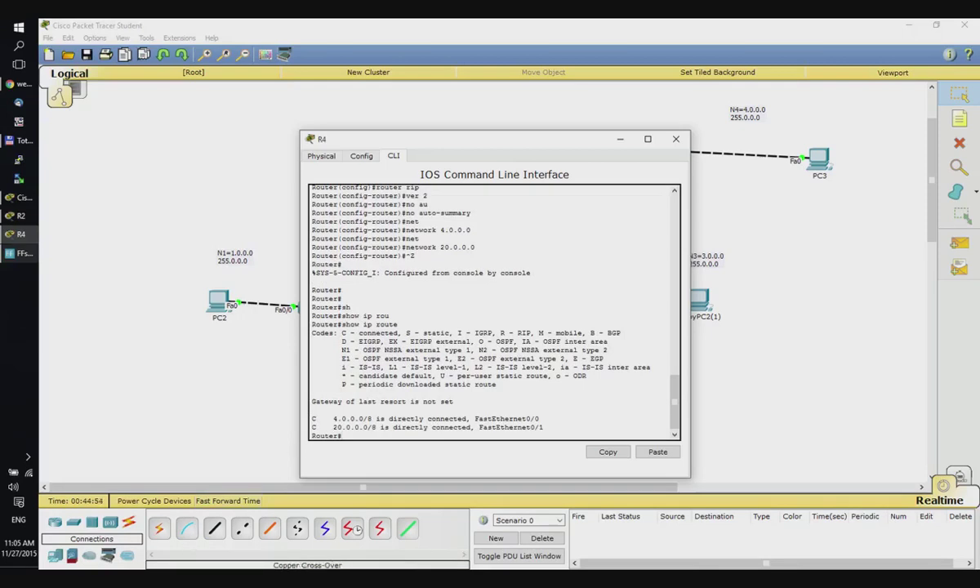
Step: Repeat show ip route on R4 with its window clear of the router, highlight the 10.0.0.0/8 RIP route, and close the window
drag(554, 143, 341, 102)
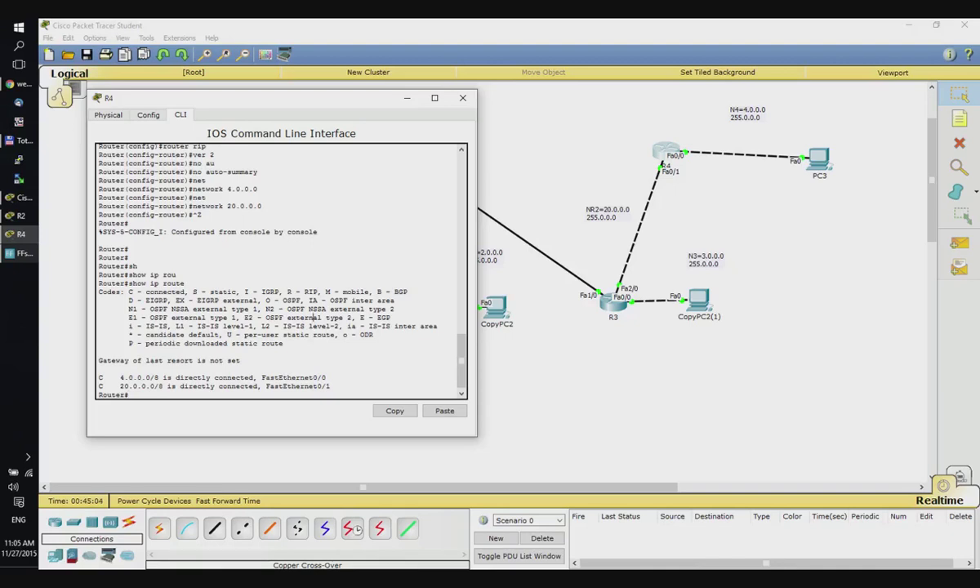
key(Up)
key(Return)
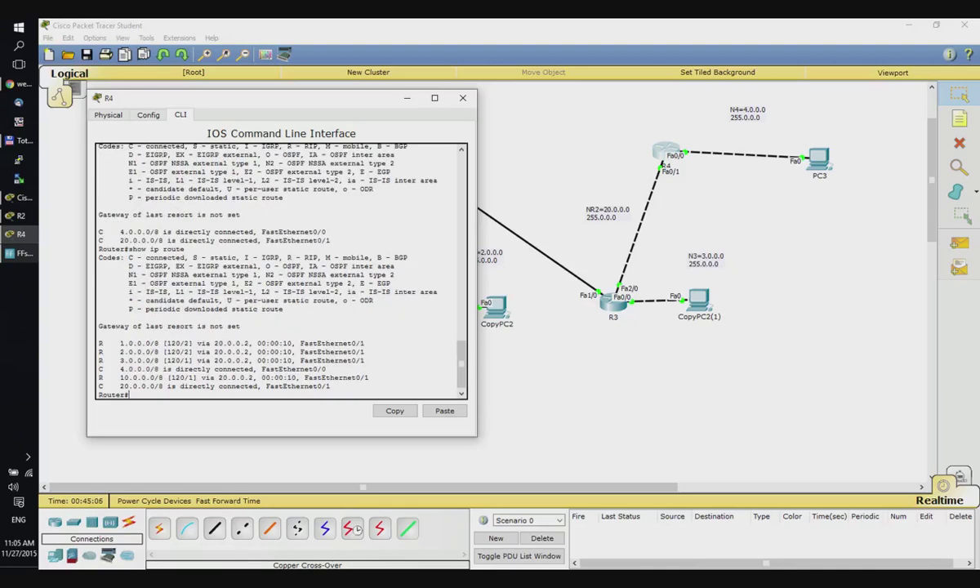
drag(99, 377, 369, 377)
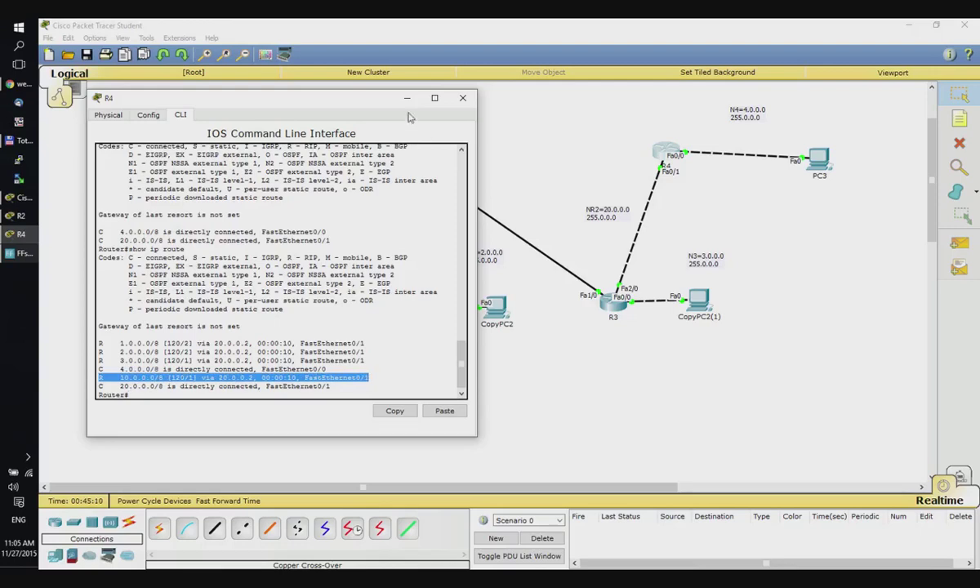
drag(319, 103, 696, 183)
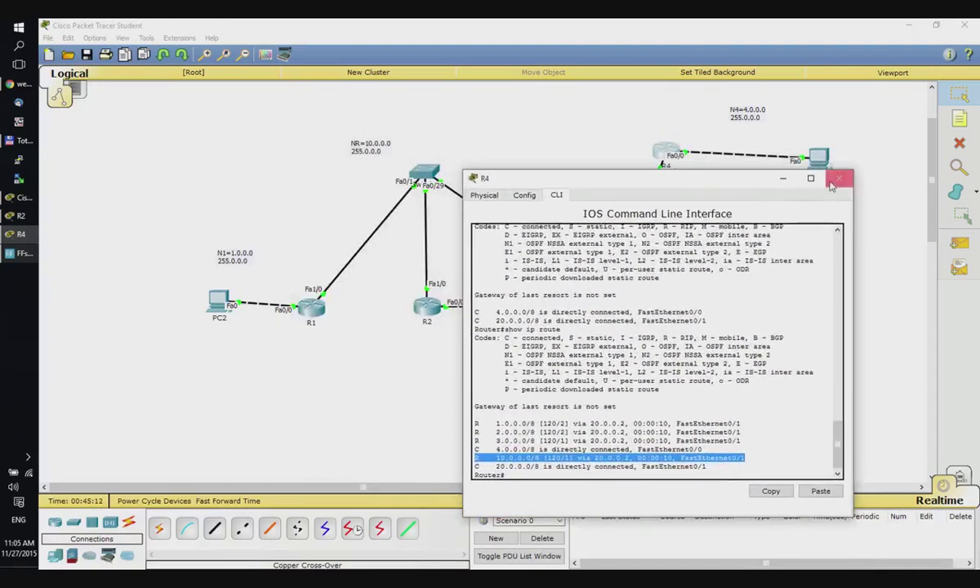
click(831, 184)
Step: Open R1's command line, display its IP routing table with show ip route, and move the window clear of R3 and R4
mouse_move(311, 317)
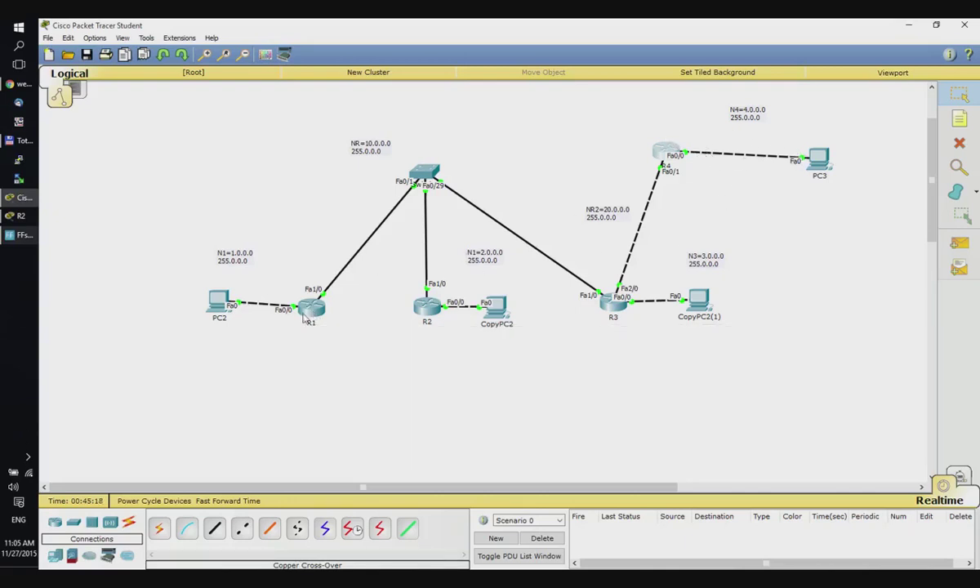
mouse_move(304, 318)
mouse_down()
mouse_move(306, 331)
mouse_move(302, 290)
mouse_move(318, 307)
mouse_up()
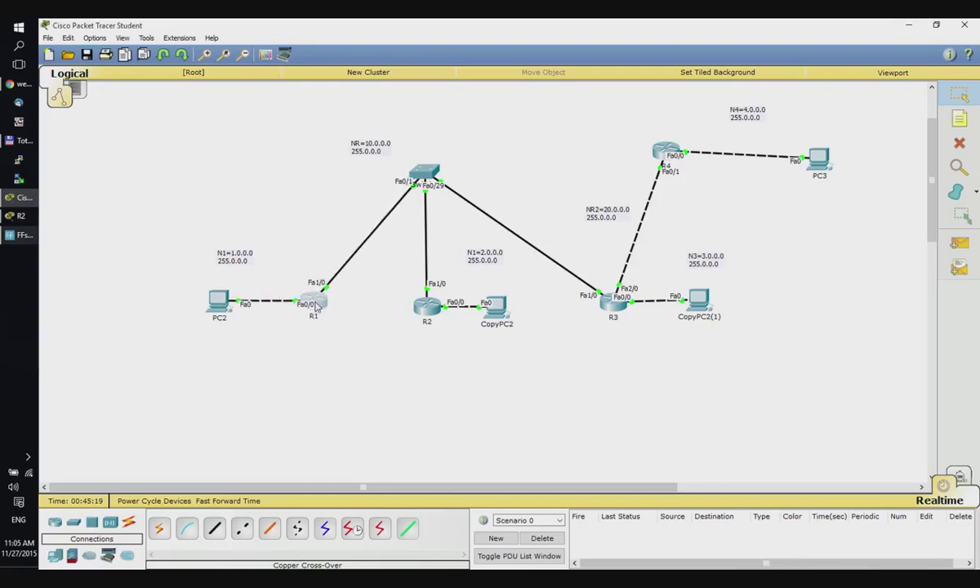
click(316, 306)
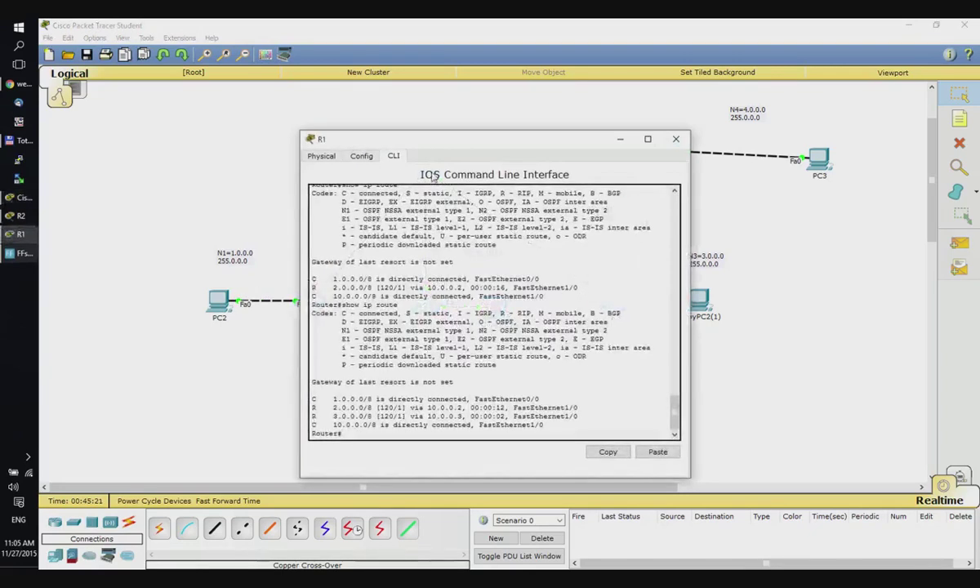
key(Up)
key(Return)
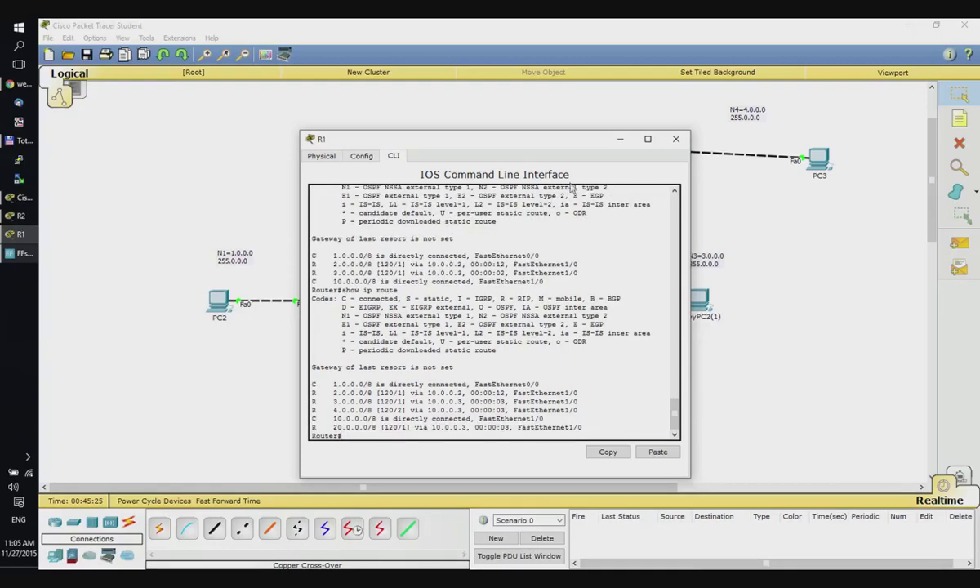
drag(575, 141, 386, 129)
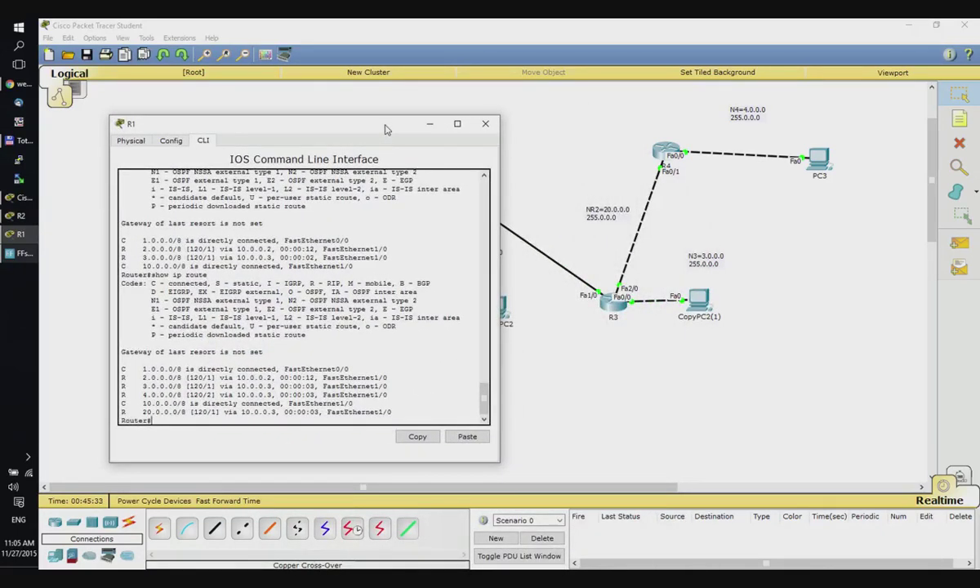
click(20, 253)
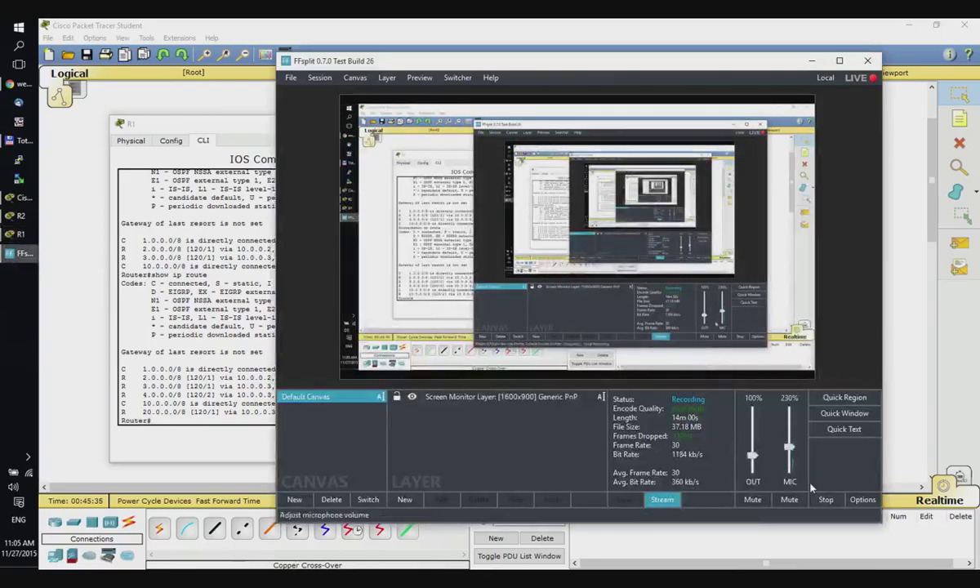